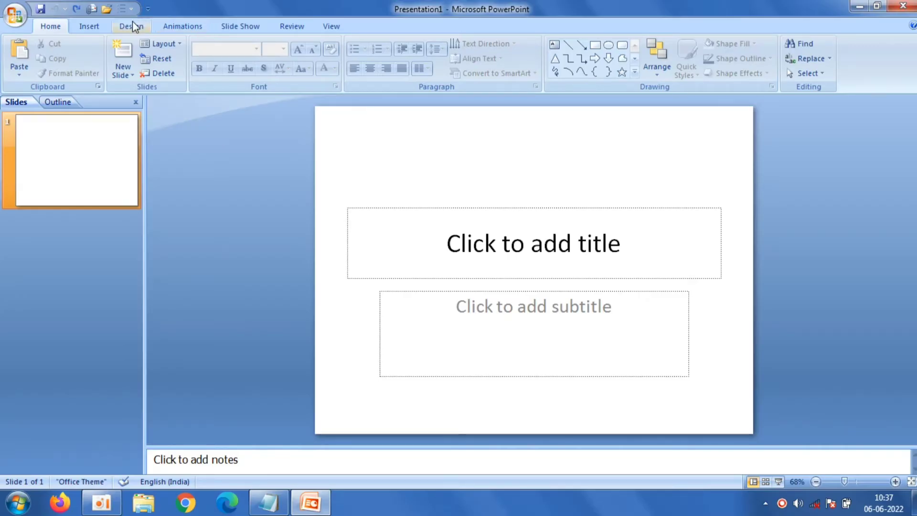
# - Apply the Concourse theme with the dark Custom 12 colour scheme
pyautogui.click(133, 24)
pyautogui.click(368, 71)
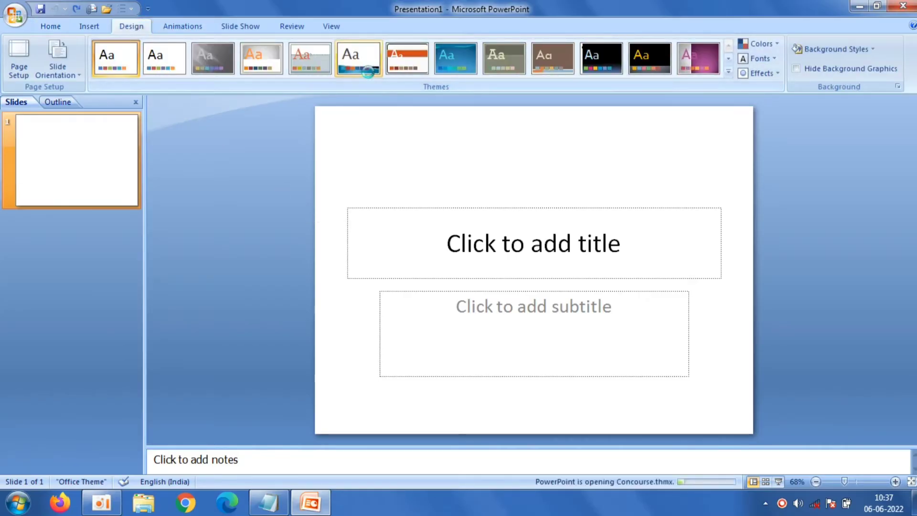
pyautogui.click(772, 45)
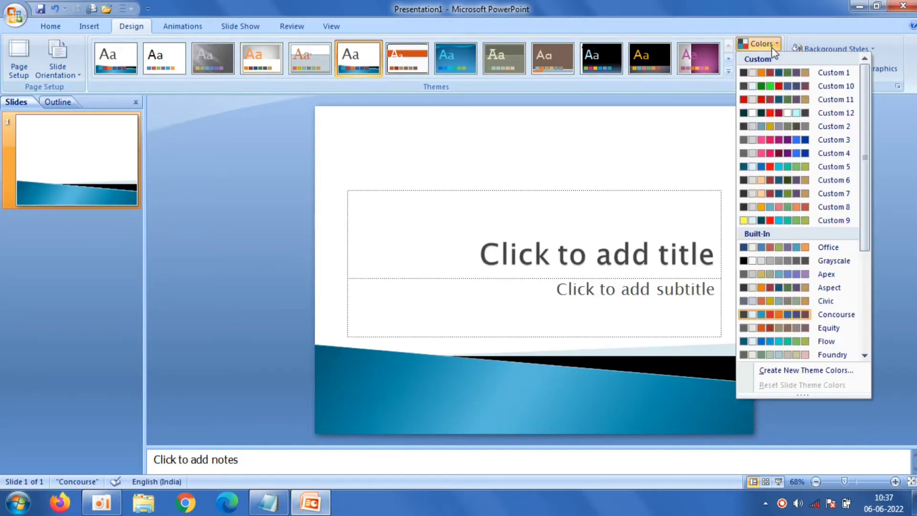
pyautogui.click(799, 114)
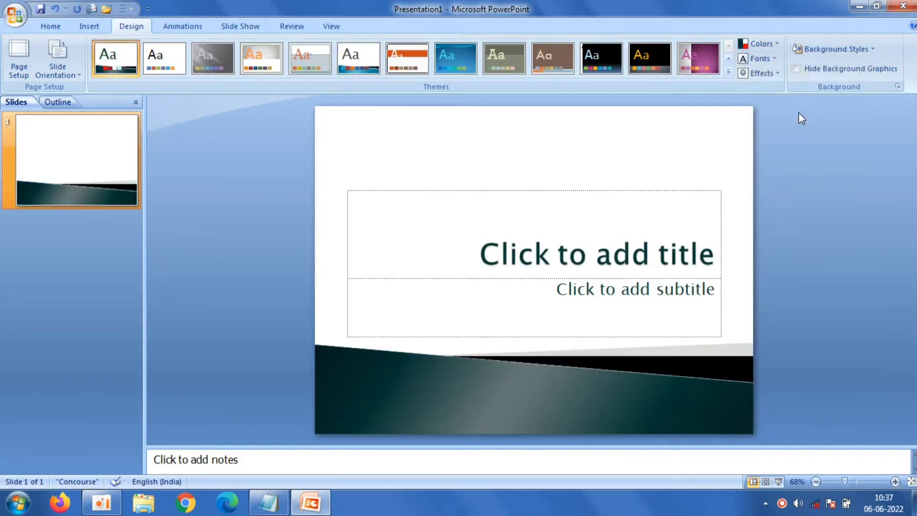
# - Delete the existing slide and add a new Title Only slide
pyautogui.click(49, 27)
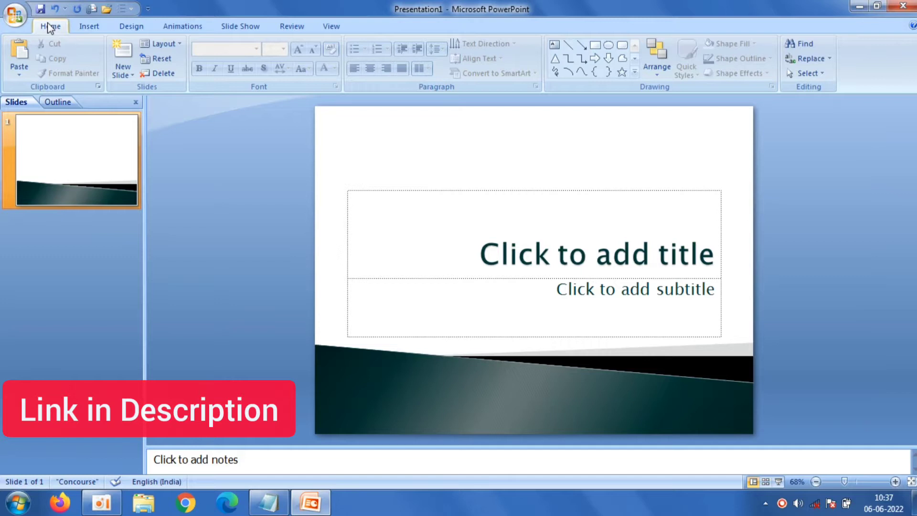
pyautogui.click(152, 73)
pyautogui.click(125, 72)
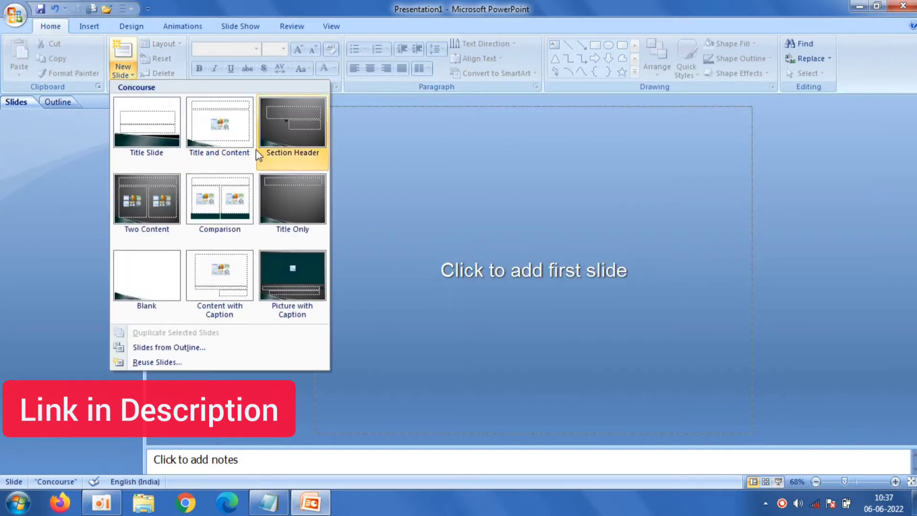
pyautogui.click(293, 193)
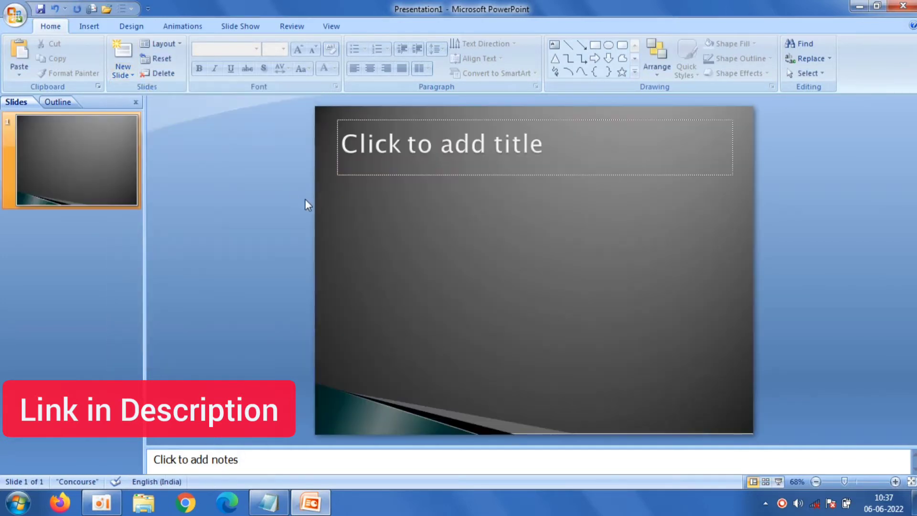
# - Give the slide the plain white background style
pyautogui.click(131, 27)
pyautogui.click(858, 50)
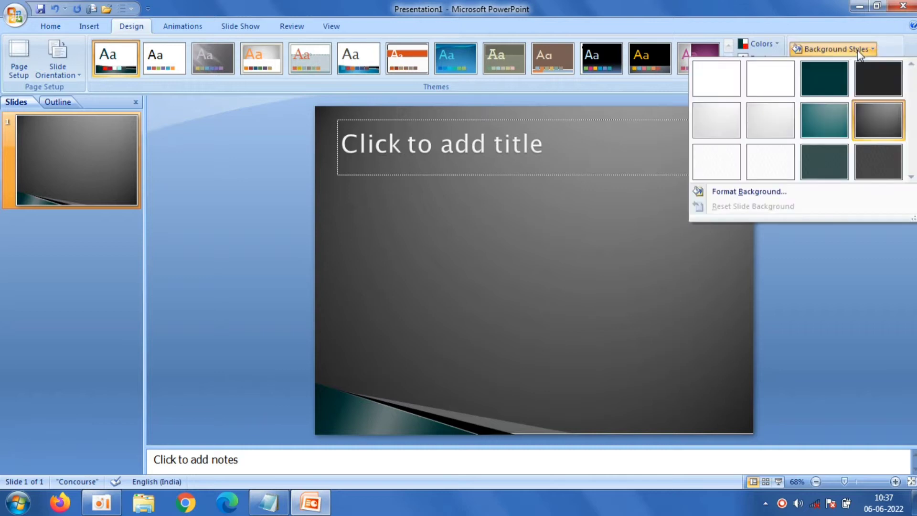
pyautogui.click(717, 85)
# - Copy 'HUMAN CAPITAL' from the Notepad notes and paste it into the slide's title placeholder
pyautogui.click(561, 123)
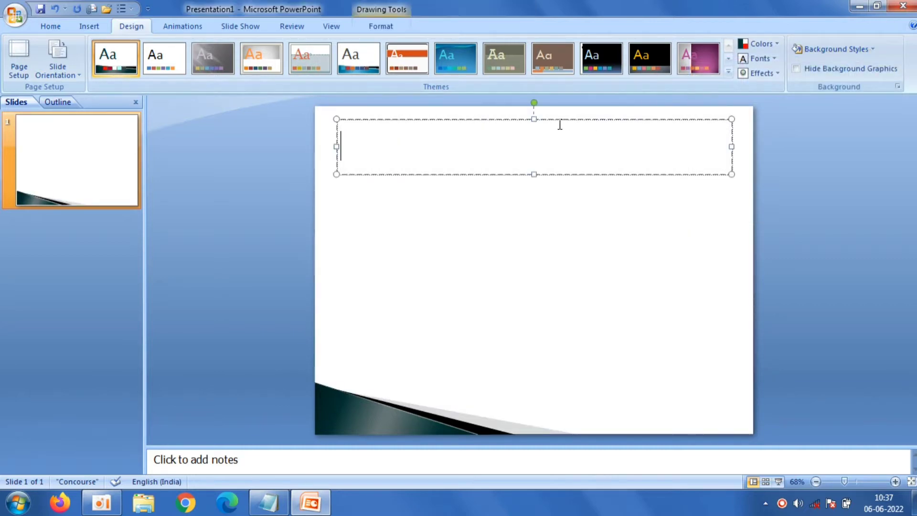
pyautogui.click(269, 502)
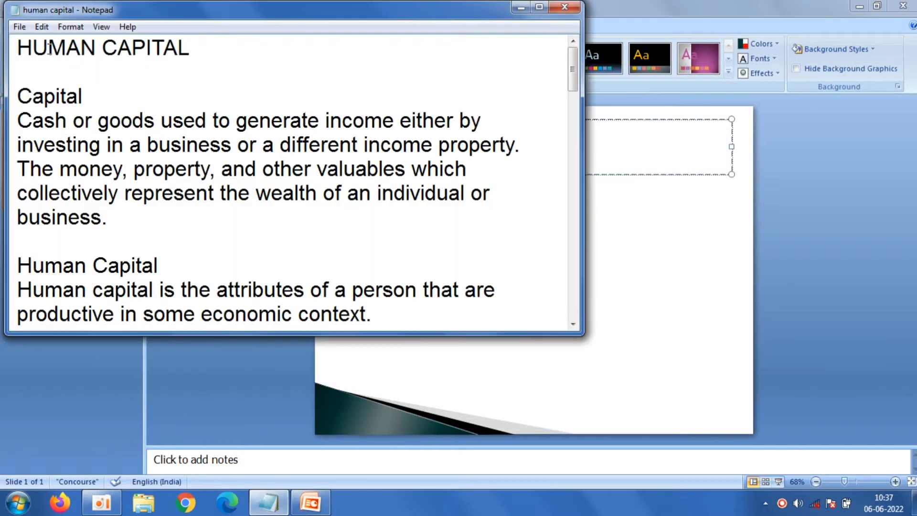
pyautogui.moveTo(24, 48); pyautogui.dragTo(208, 41)
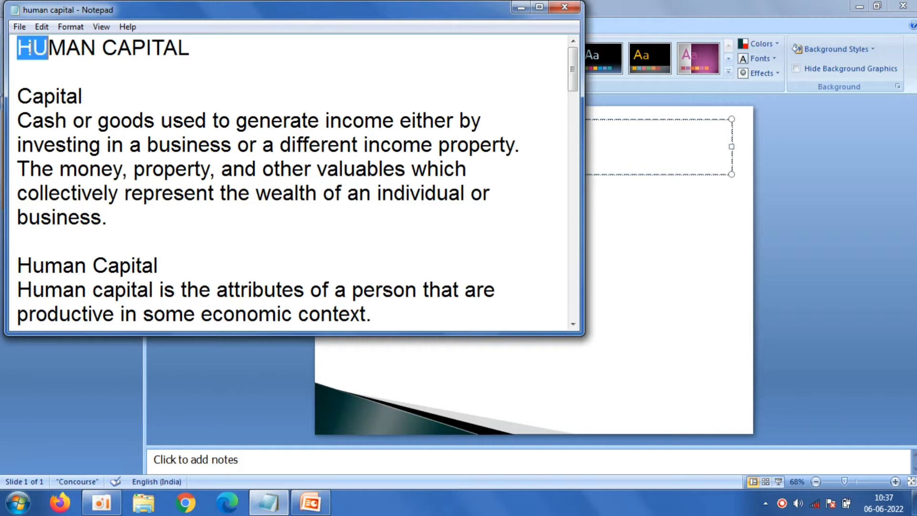
pyautogui.rightClick(165, 51)
pyautogui.click(190, 95)
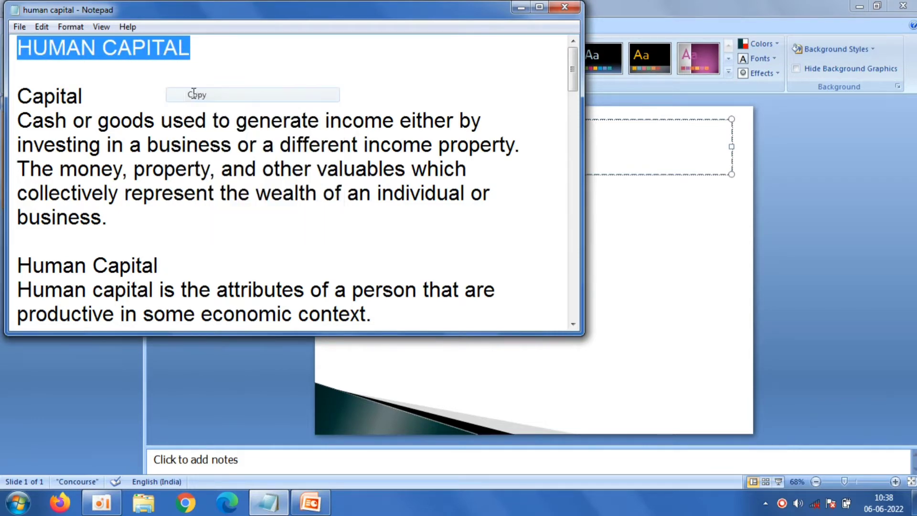
pyautogui.click(669, 146)
pyautogui.rightClick(663, 142)
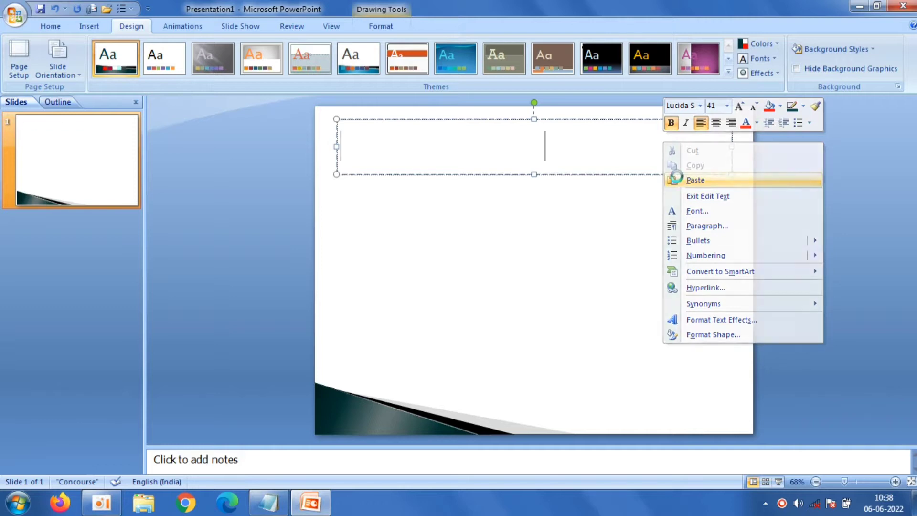
pyautogui.click(695, 180)
# - Make the title 72 pt and centred, reshaping its box so it wraps to two lines
pyautogui.click(64, 21)
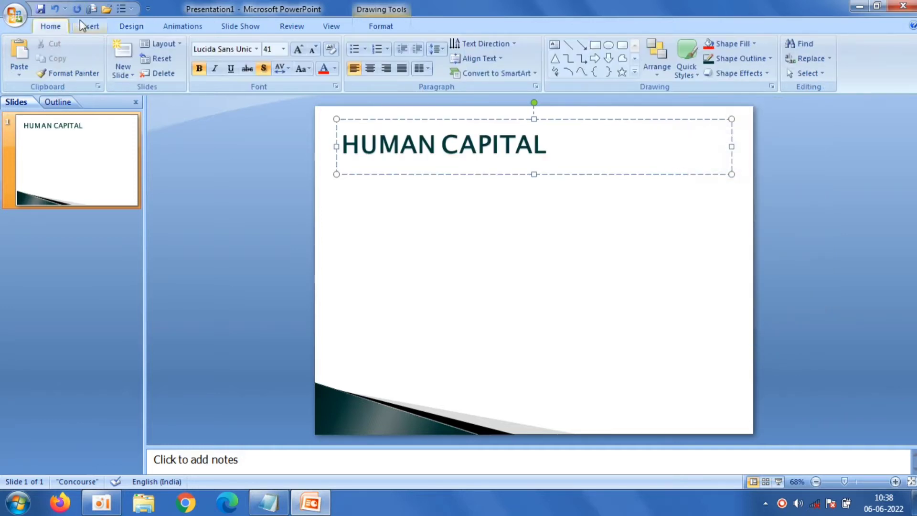
pyautogui.moveTo(551, 144); pyautogui.dragTo(330, 123)
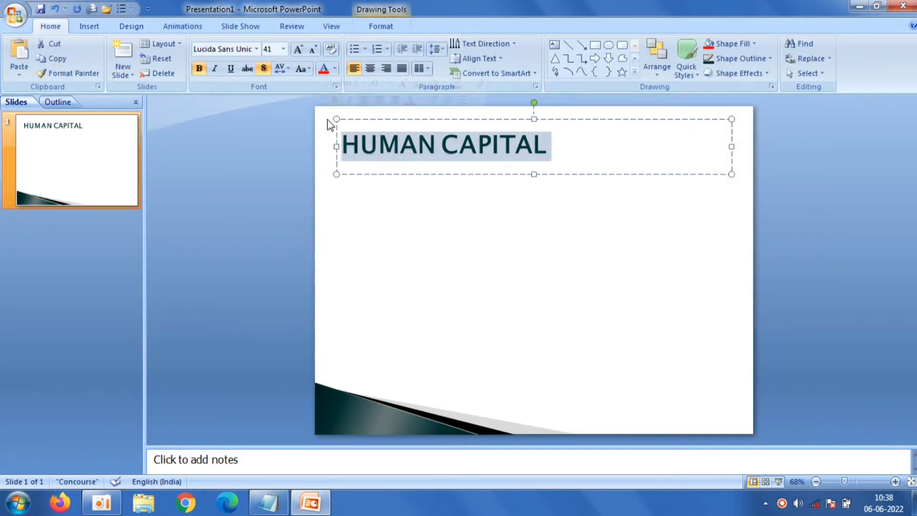
pyautogui.click(286, 50)
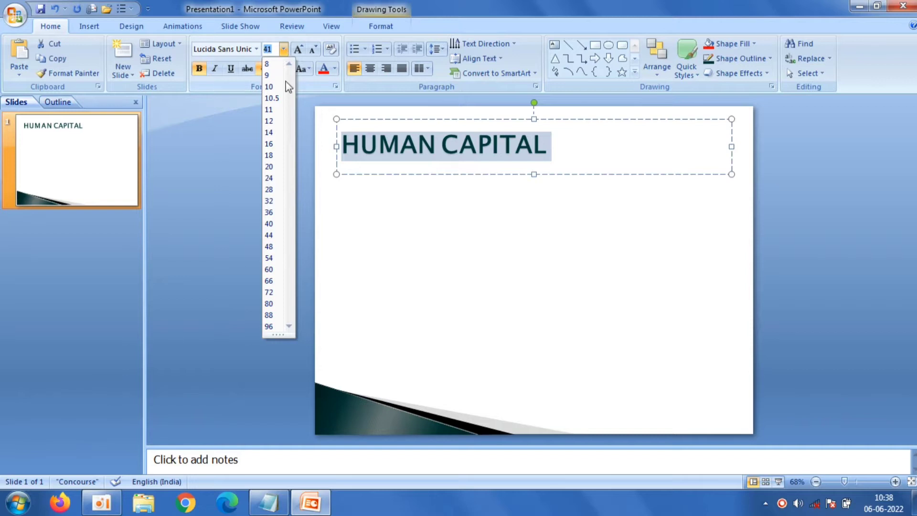
pyautogui.click(276, 292)
pyautogui.click(371, 70)
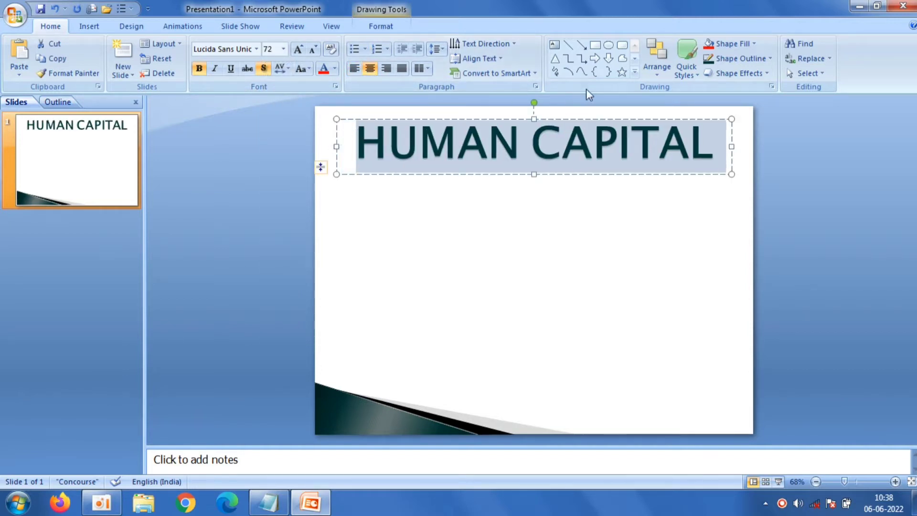
pyautogui.moveTo(588, 120); pyautogui.dragTo(591, 166)
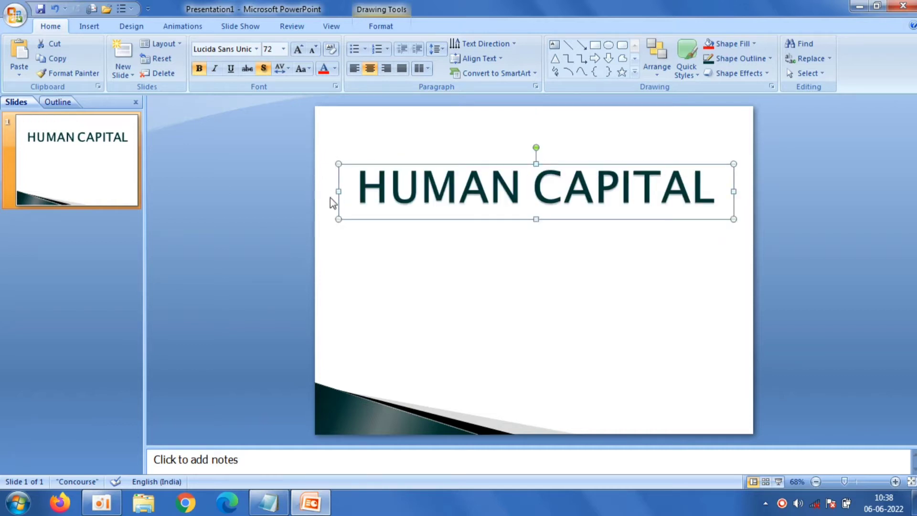
pyautogui.moveTo(336, 193); pyautogui.dragTo(521, 190)
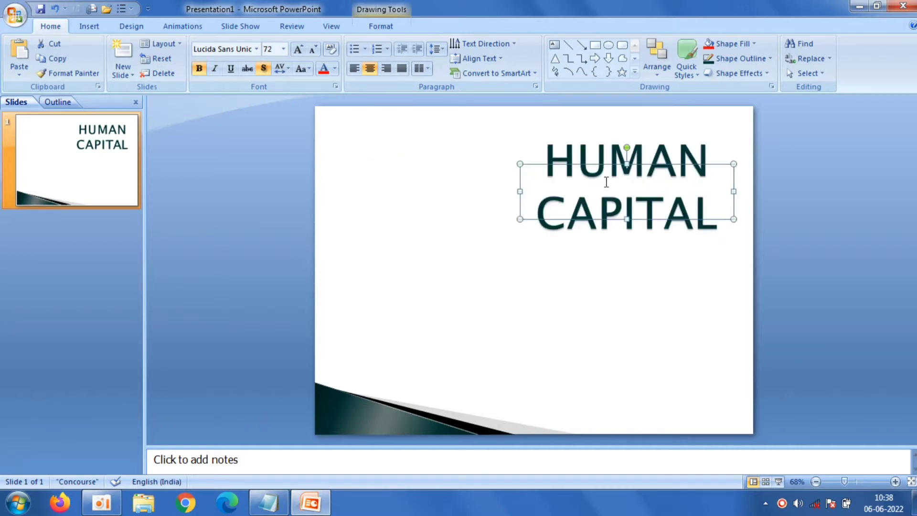
pyautogui.click(630, 149)
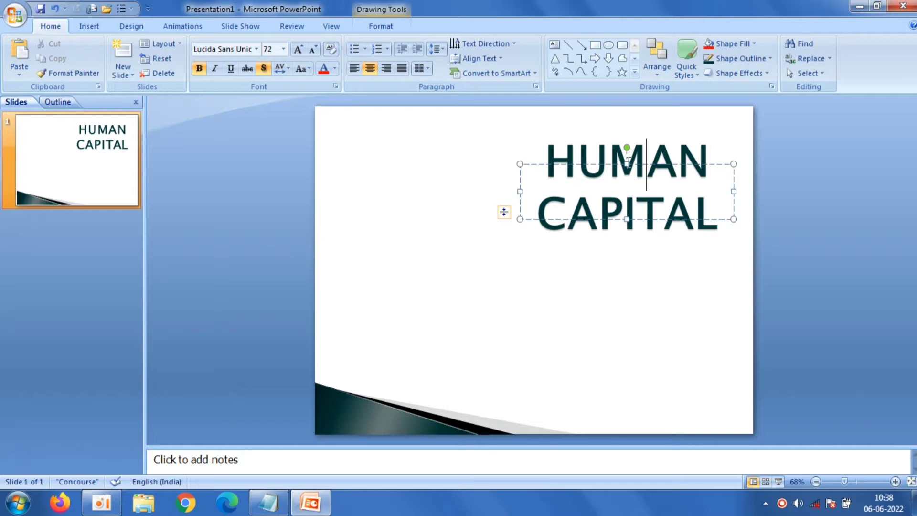
pyautogui.moveTo(627, 164); pyautogui.dragTo(626, 122)
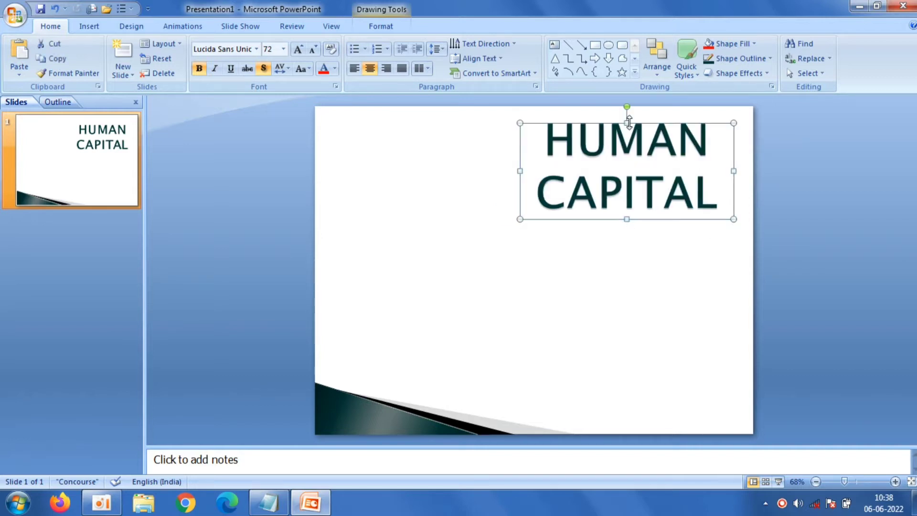
# - Enlarge the title to 88 pt Arial Rounded MT Bold and place it upper right
pyautogui.click(677, 173)
pyautogui.moveTo(717, 198); pyautogui.dragTo(564, 145)
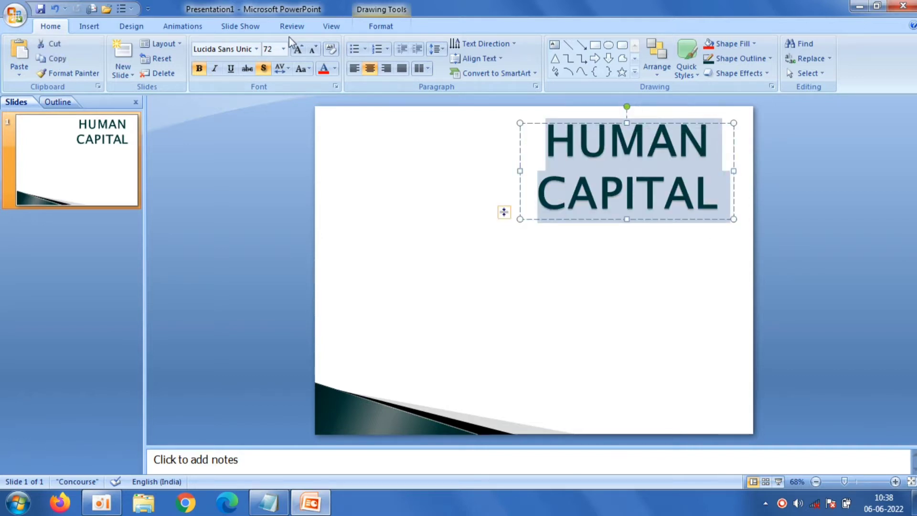
pyautogui.click(281, 51)
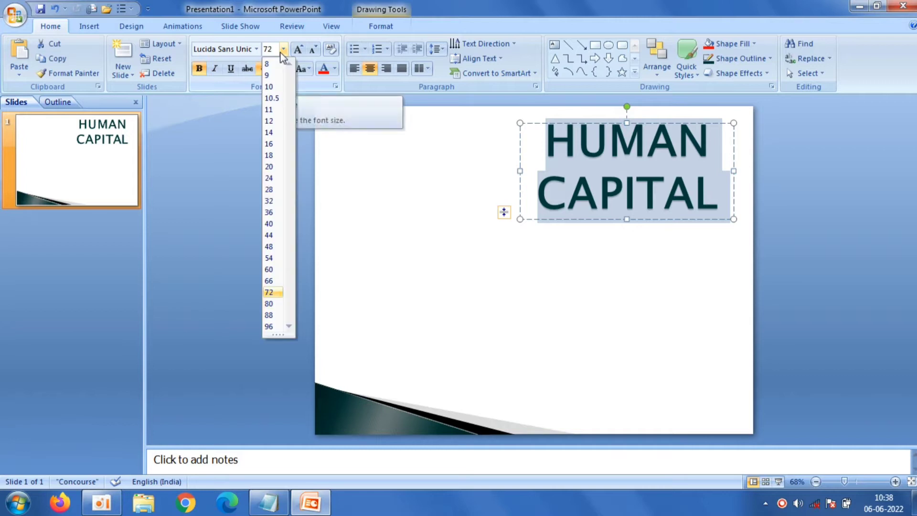
pyautogui.click(270, 316)
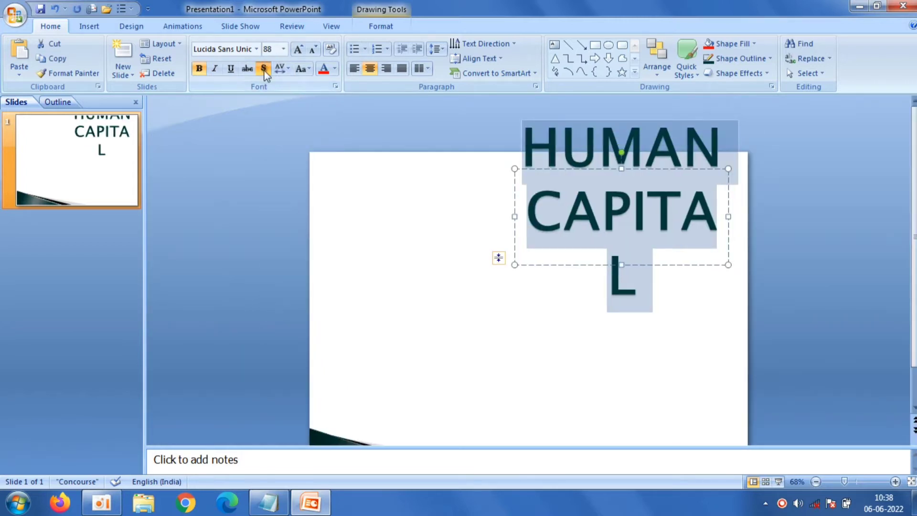
pyautogui.click(257, 49)
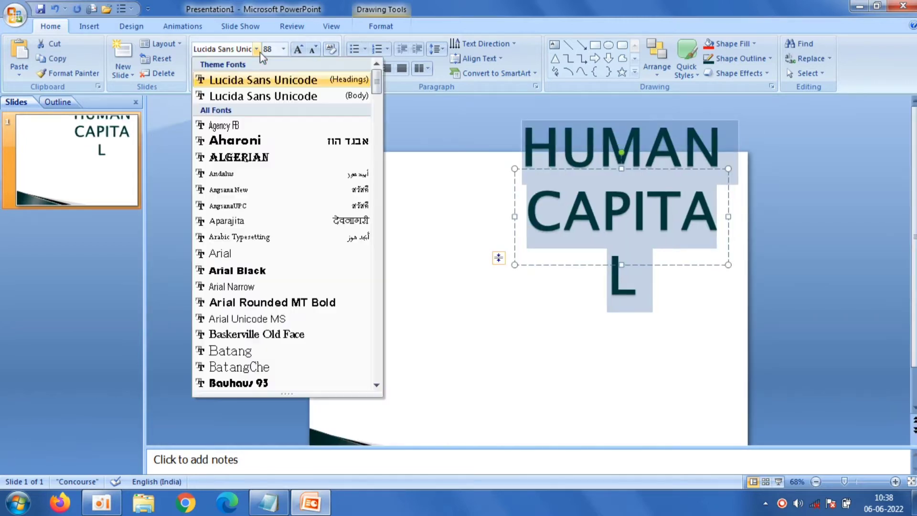
pyautogui.click(348, 302)
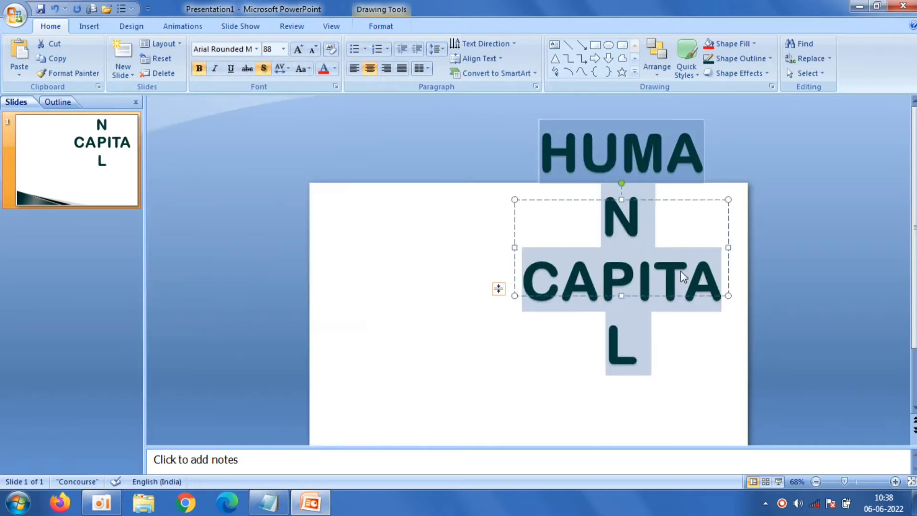
pyautogui.moveTo(512, 249); pyautogui.dragTo(456, 241)
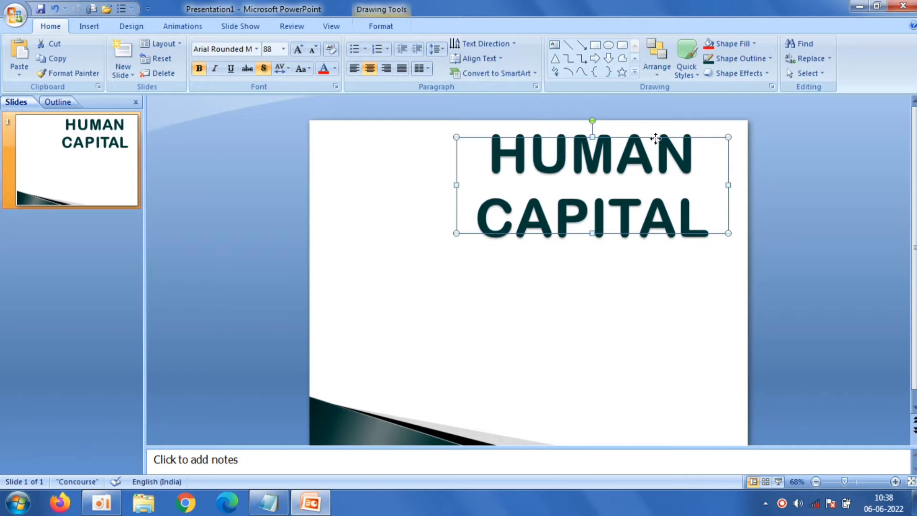
pyautogui.moveTo(656, 138); pyautogui.dragTo(659, 151)
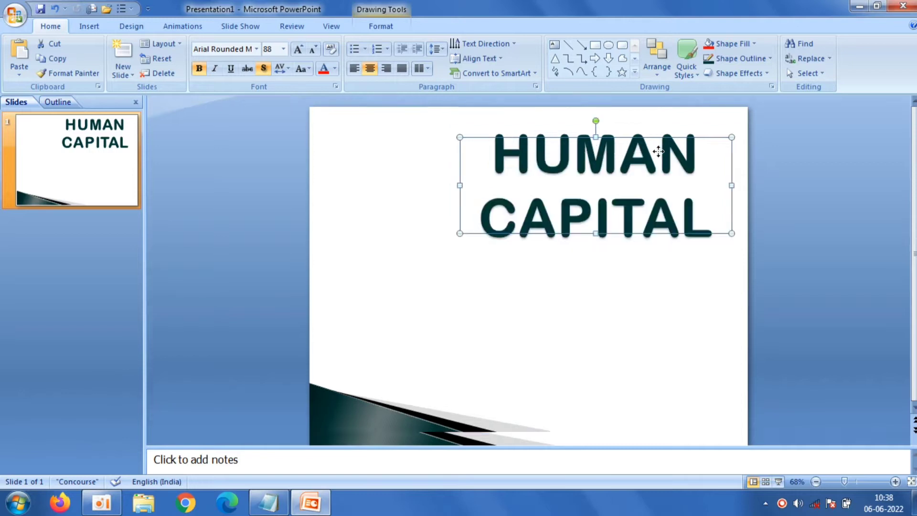
pyautogui.click(423, 152)
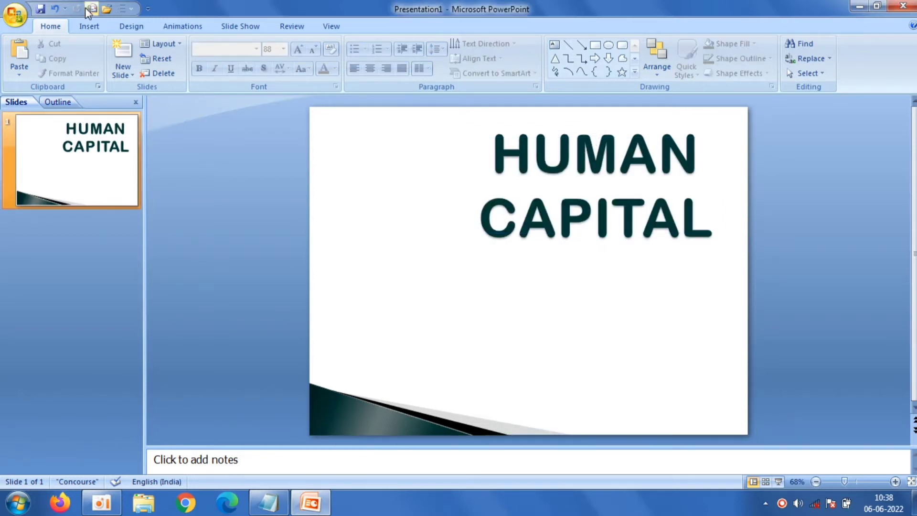
# - Insert the red-arrow team climbing illustration onto the title slide
pyautogui.click(95, 27)
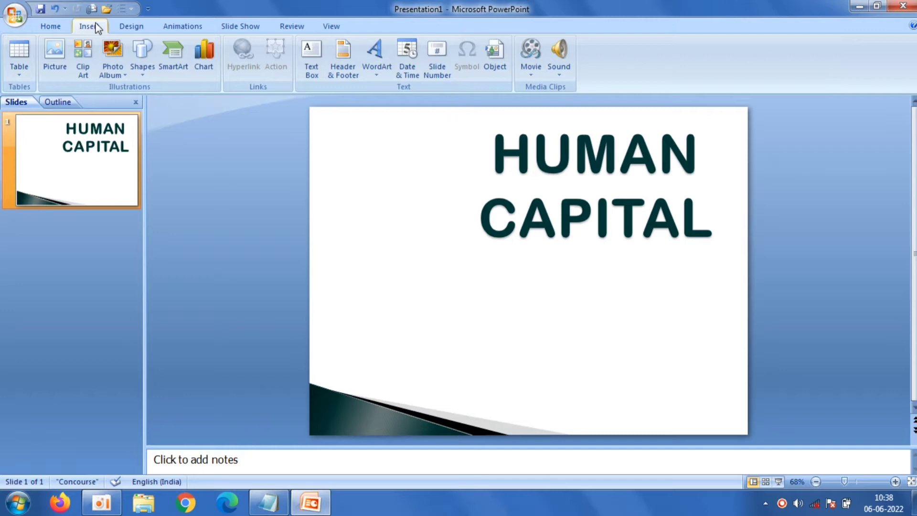
pyautogui.click(55, 55)
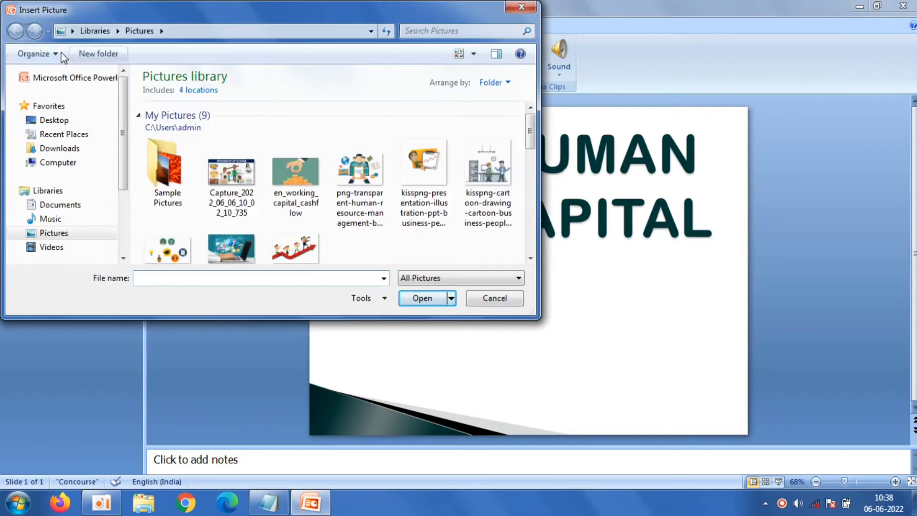
pyautogui.doubleClick(282, 237)
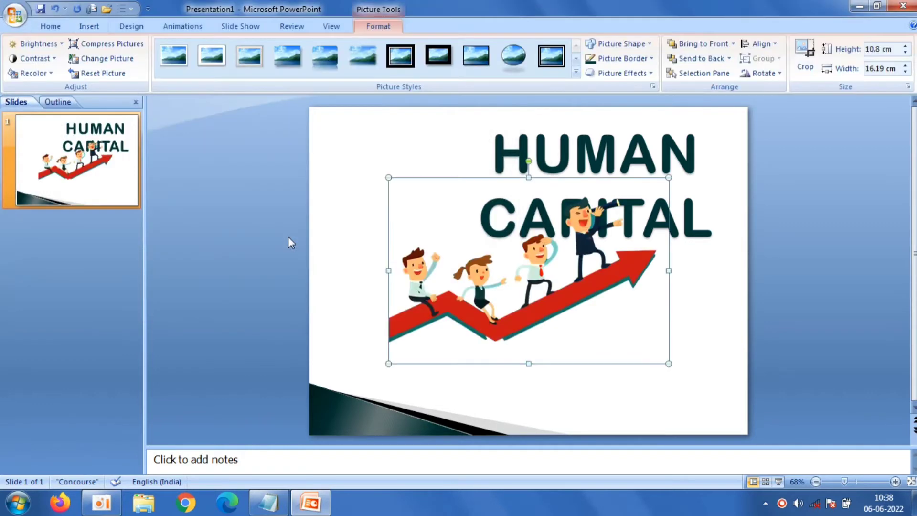
# - Shrink the arrow cartoon to about 9.72 × 6.48 cm in the top-left corner
pyautogui.moveTo(452, 244); pyautogui.dragTo(373, 174)
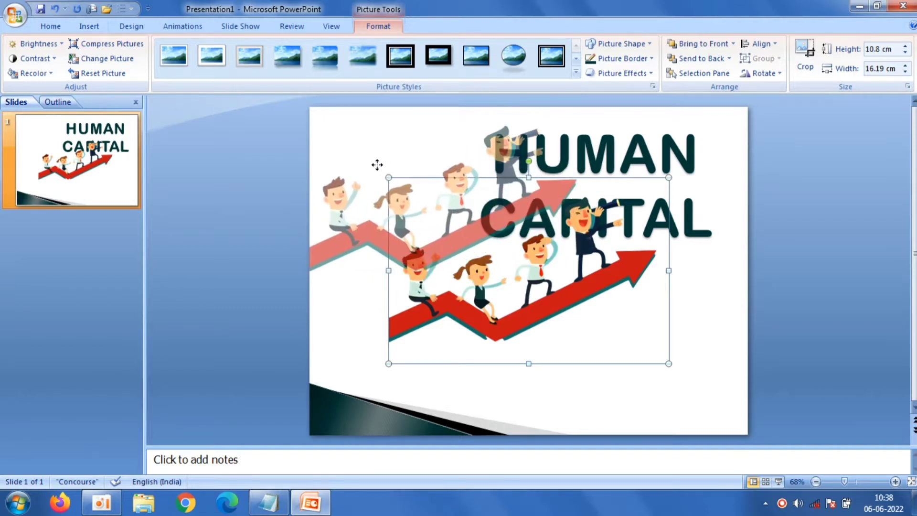
pyautogui.moveTo(589, 106); pyautogui.dragTo(481, 178)
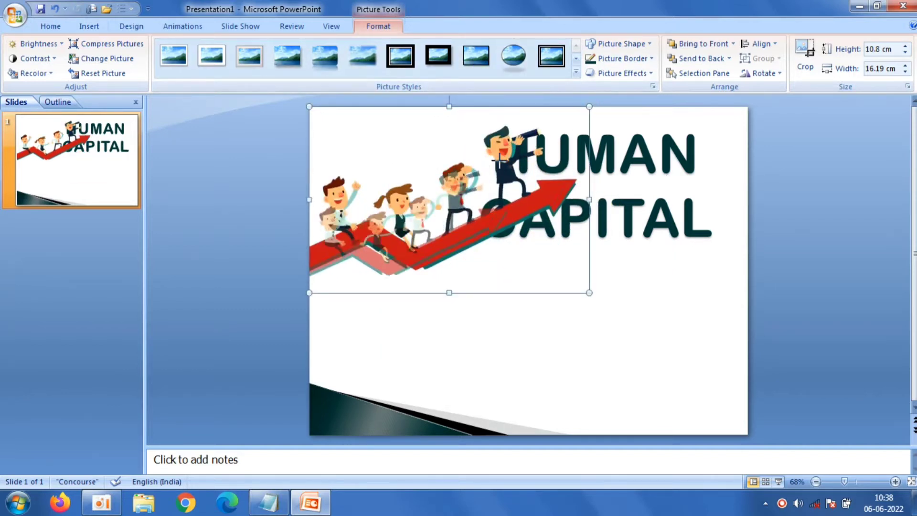
pyautogui.moveTo(397, 252); pyautogui.dragTo(312, 228)
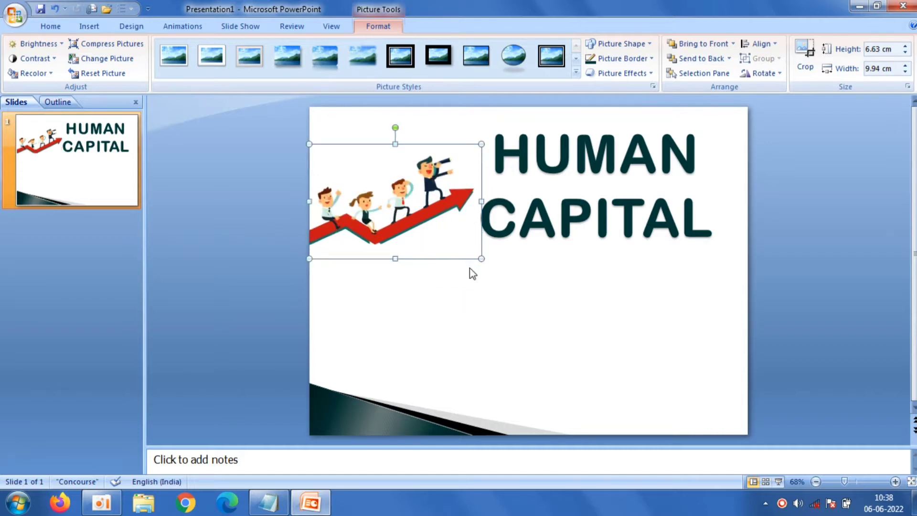
pyautogui.moveTo(480, 254); pyautogui.dragTo(476, 252)
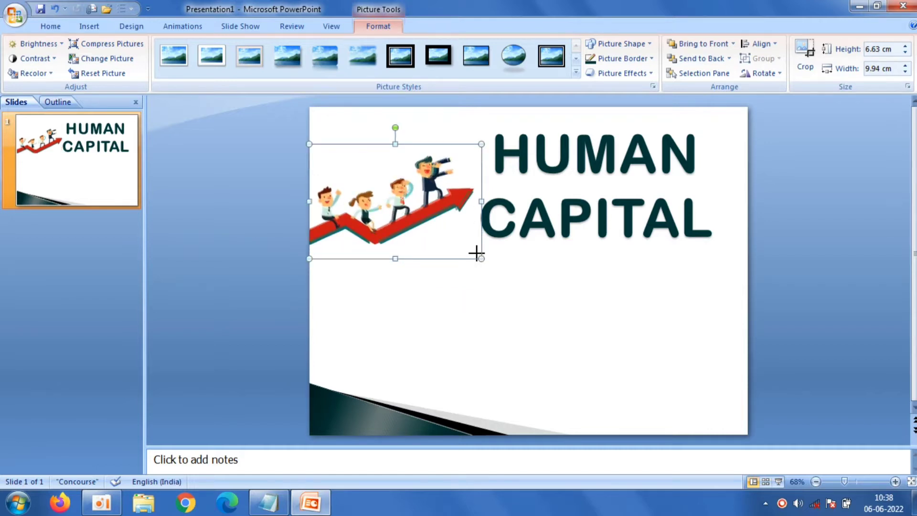
pyautogui.click(274, 216)
pyautogui.click(88, 26)
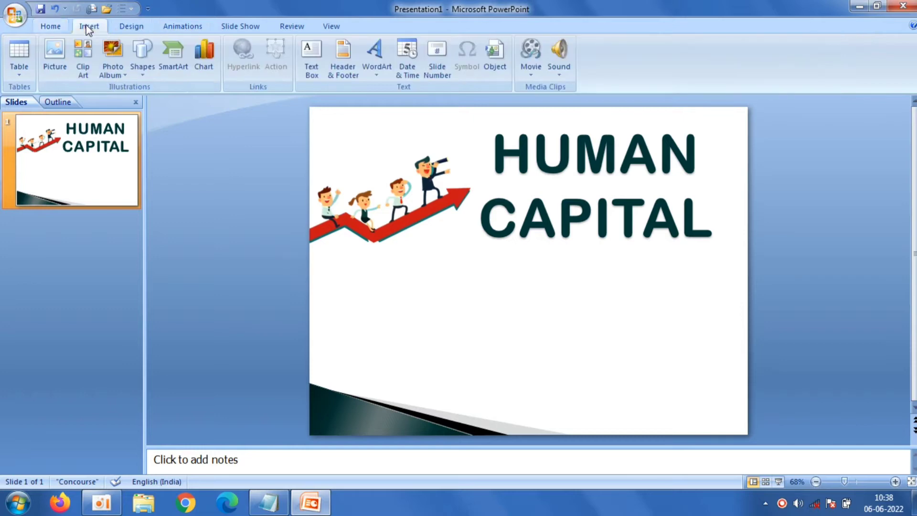
# - Insert humancapital-removebg-preview and resize it to 8.1 × 14.38 cm below the arrow cartoon
pyautogui.click(55, 60)
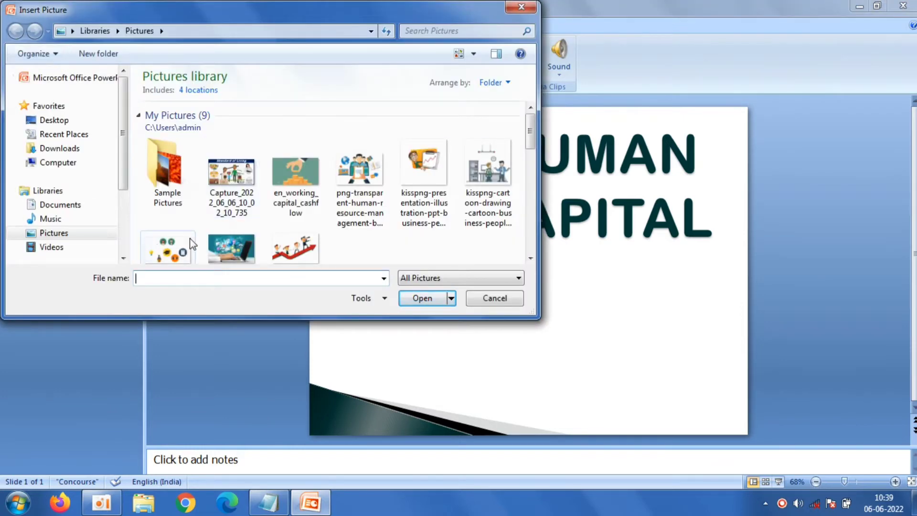
pyautogui.click(157, 245)
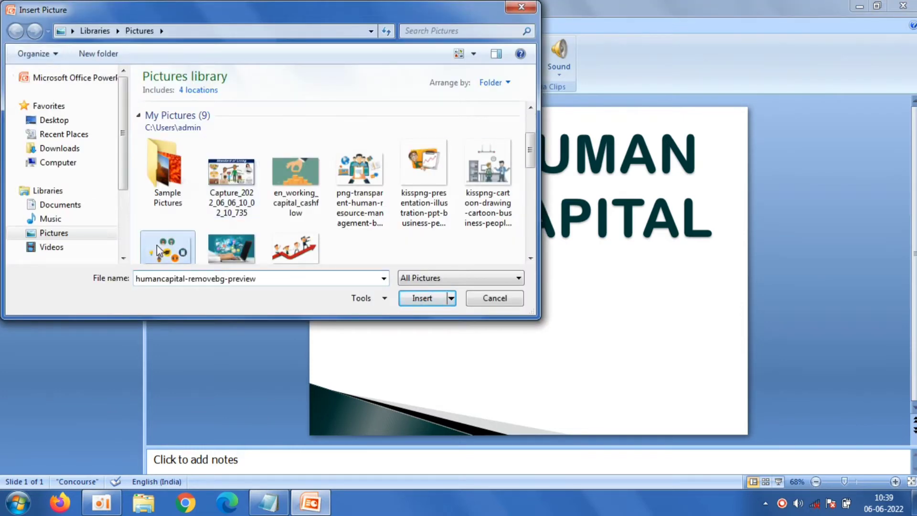
pyautogui.click(422, 298)
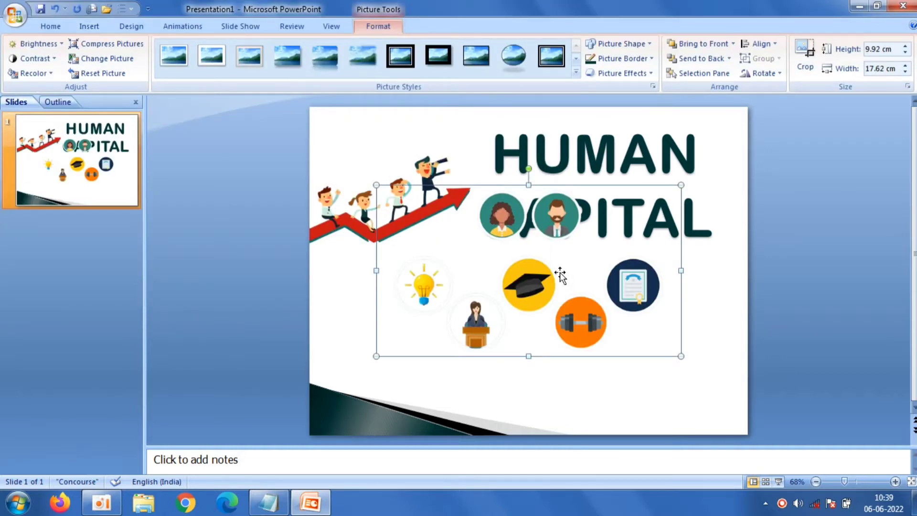
pyautogui.moveTo(560, 273); pyautogui.dragTo(493, 313)
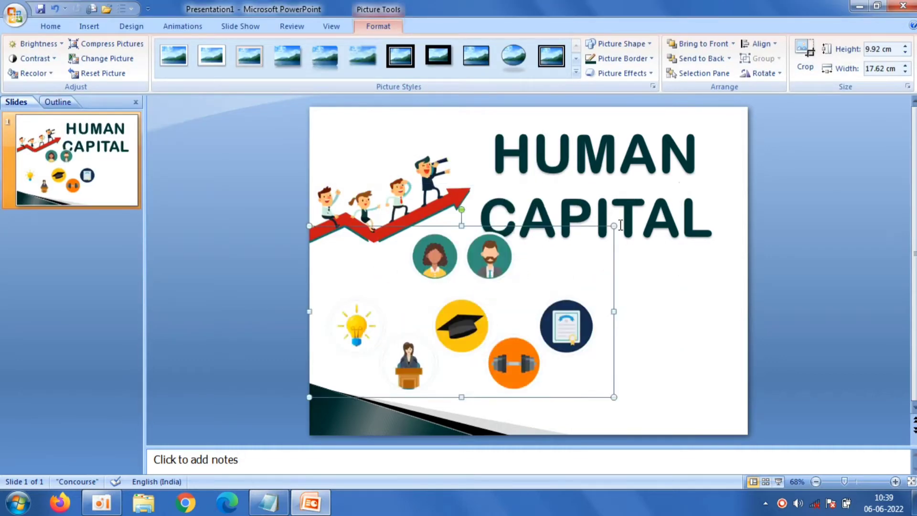
pyautogui.moveTo(614, 225); pyautogui.dragTo(595, 236)
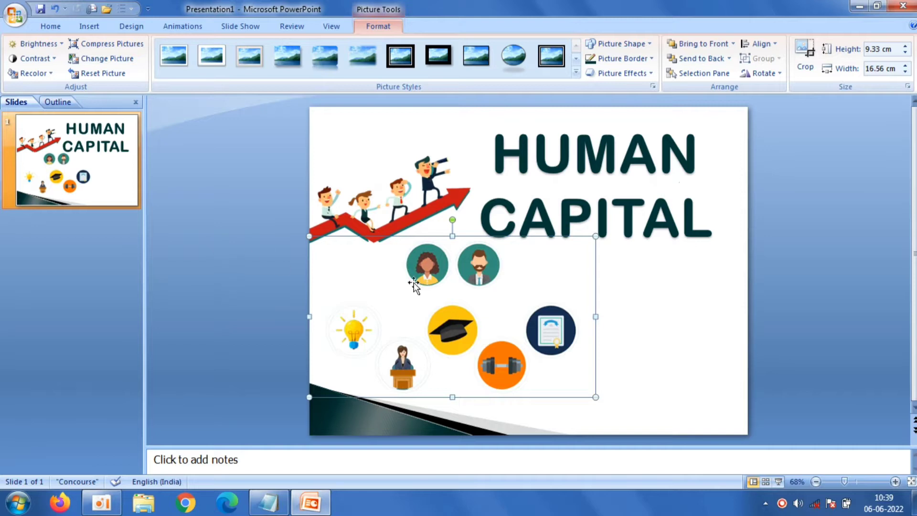
pyautogui.moveTo(307, 233); pyautogui.dragTo(346, 256)
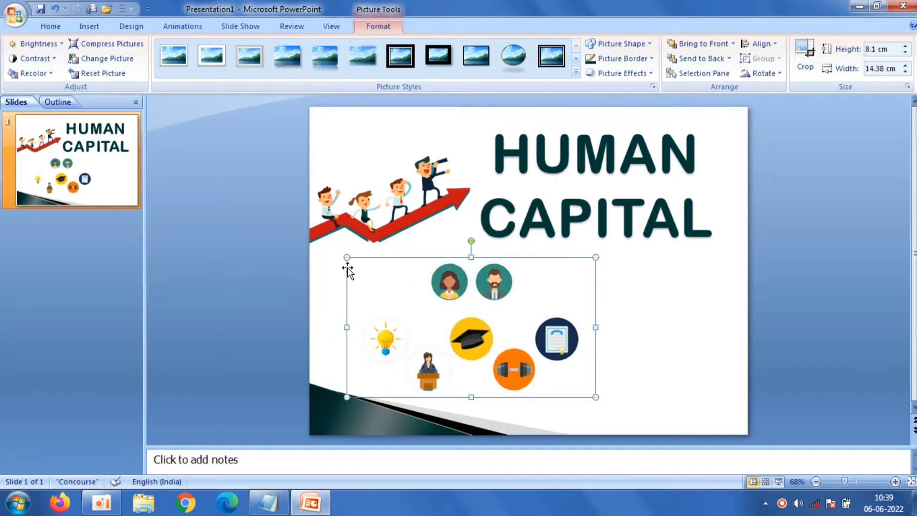
pyautogui.moveTo(418, 315); pyautogui.dragTo(391, 314)
pyautogui.click(265, 278)
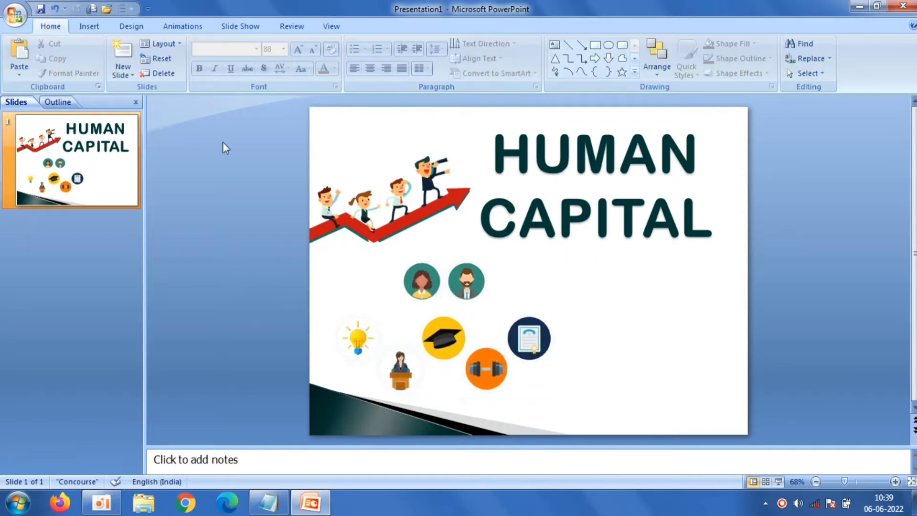
pyautogui.click(94, 21)
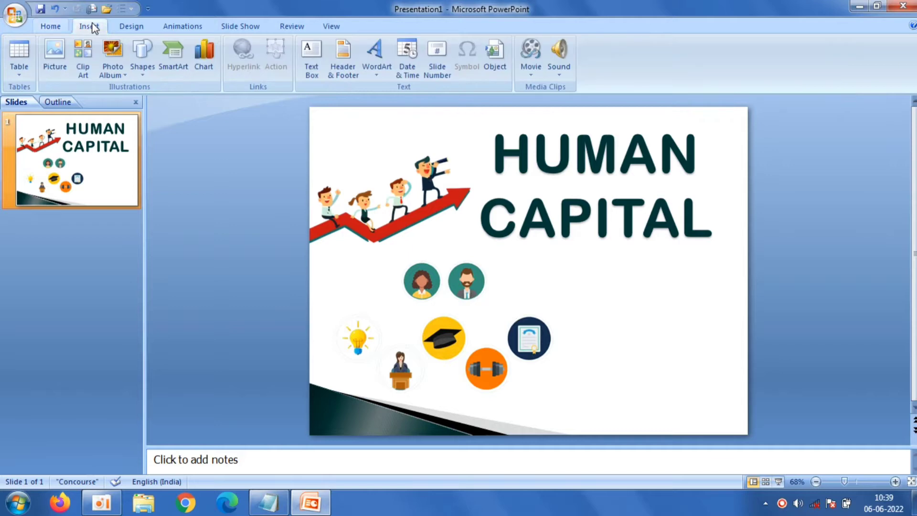
# - Insert the kisspng presenter-with-chart cartoon and enlarge it to 9.72 × 9.72 cm at lower right
pyautogui.click(55, 56)
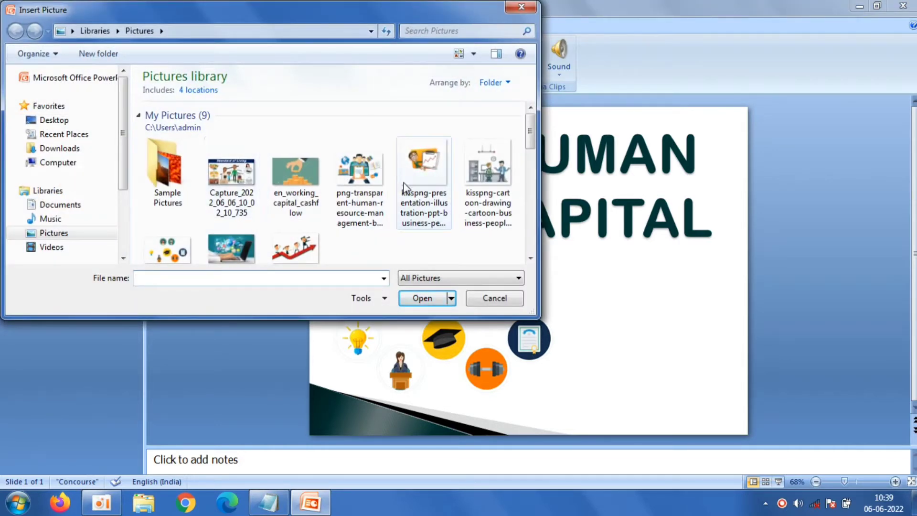
pyautogui.doubleClick(404, 184)
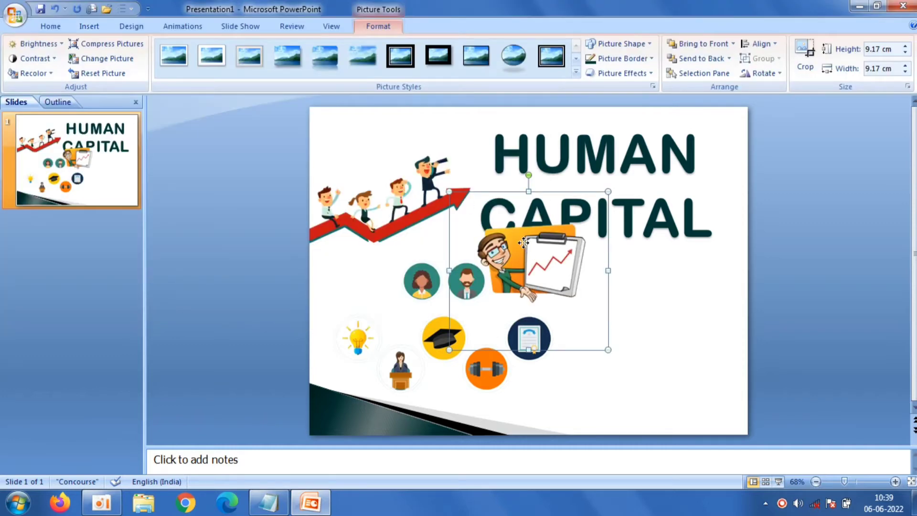
pyautogui.moveTo(523, 243); pyautogui.dragTo(664, 328)
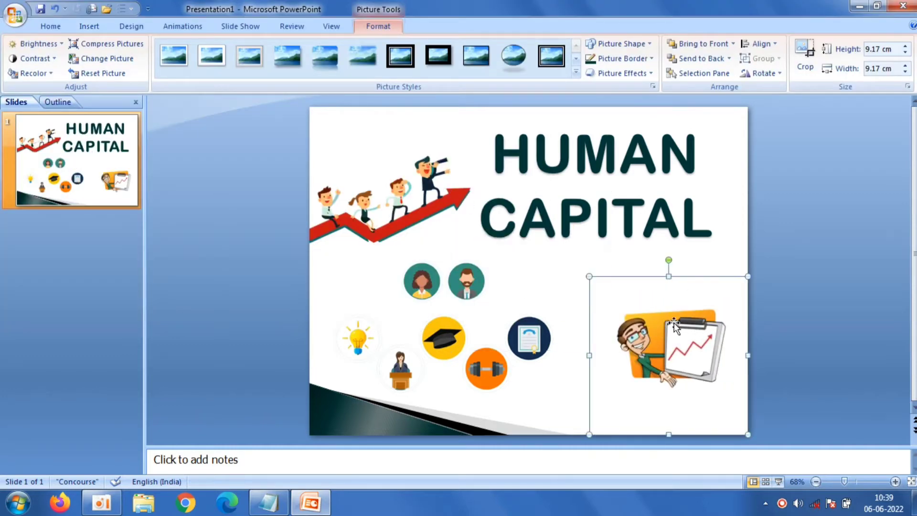
pyautogui.moveTo(589, 275); pyautogui.dragTo(582, 263)
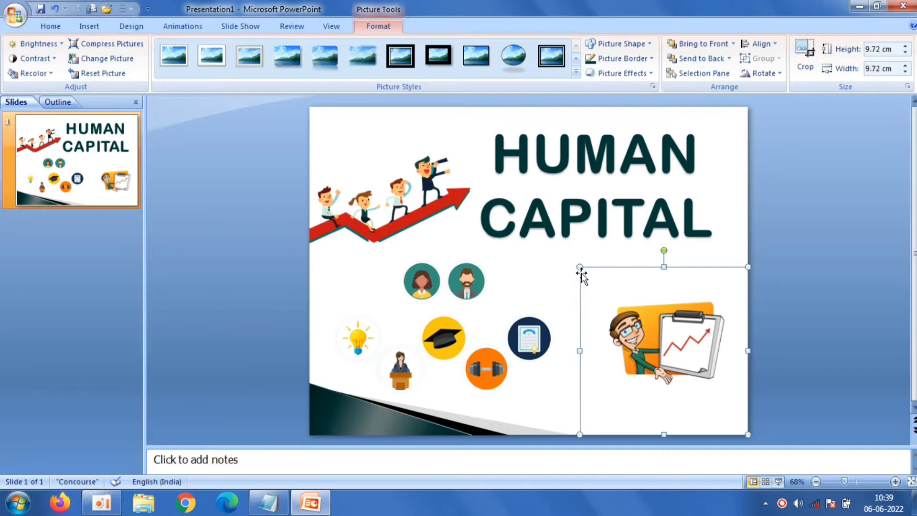
pyautogui.click(807, 274)
# - Add a Title and Content slide titled 'Capital', pasted from the Notepad notes
pyautogui.click(122, 71)
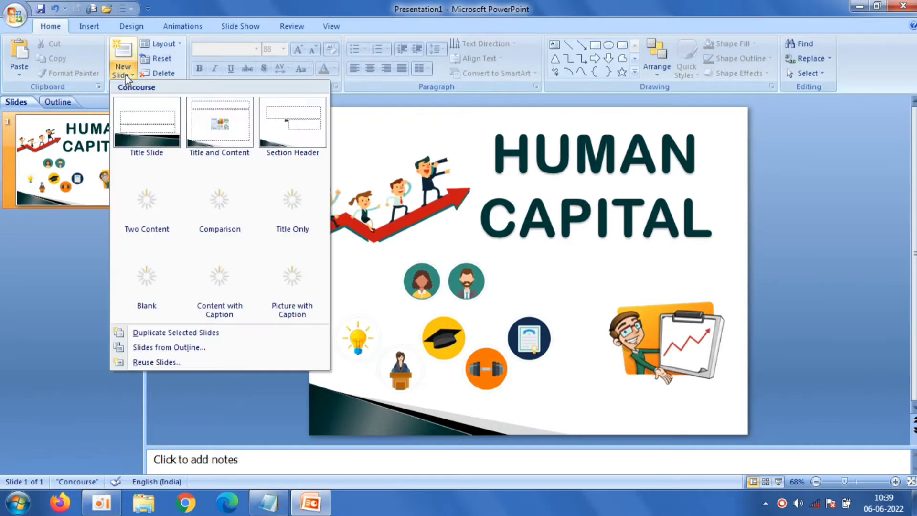
pyautogui.click(252, 131)
pyautogui.click(382, 143)
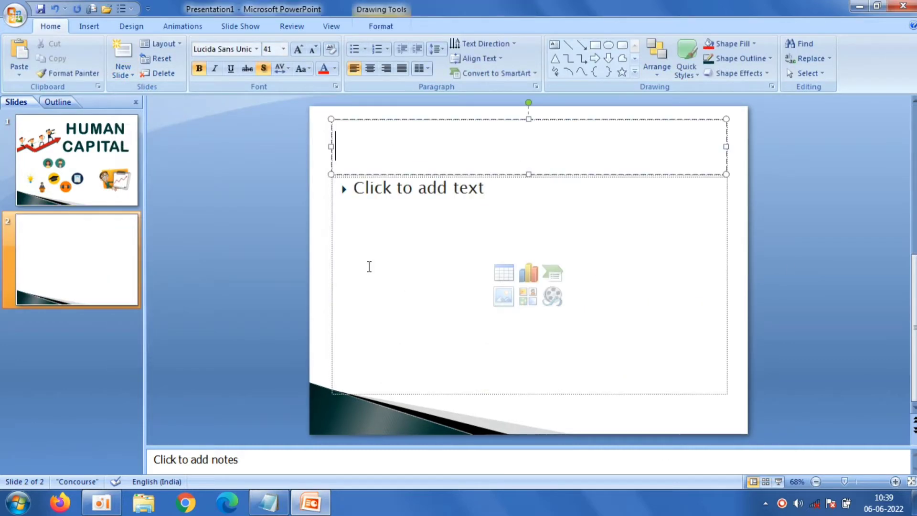
pyautogui.click(269, 502)
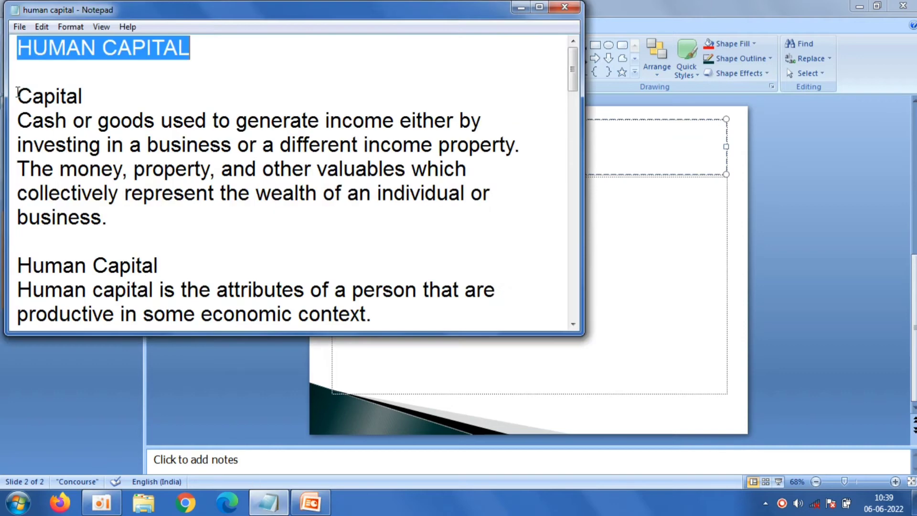
pyautogui.moveTo(18, 92); pyautogui.dragTo(92, 97)
pyautogui.rightClick(63, 94)
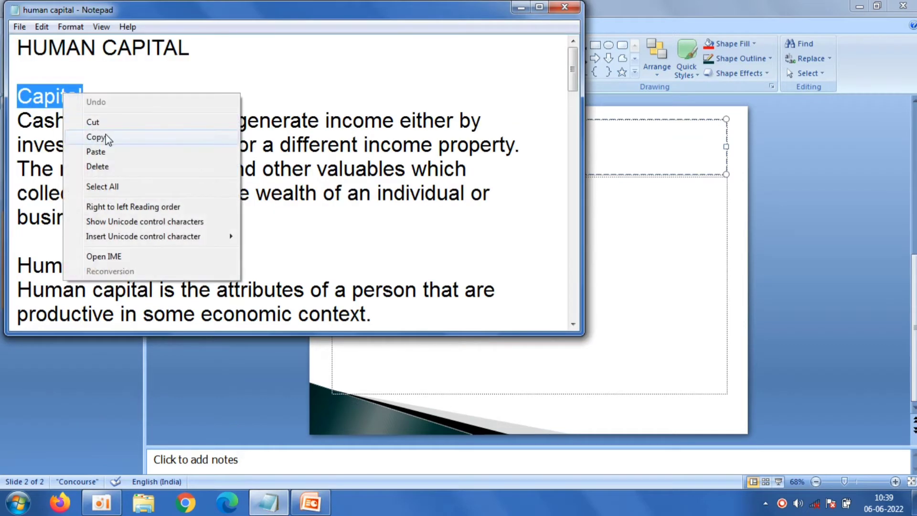
pyautogui.click(98, 122)
pyautogui.click(619, 147)
pyautogui.rightClick(620, 146)
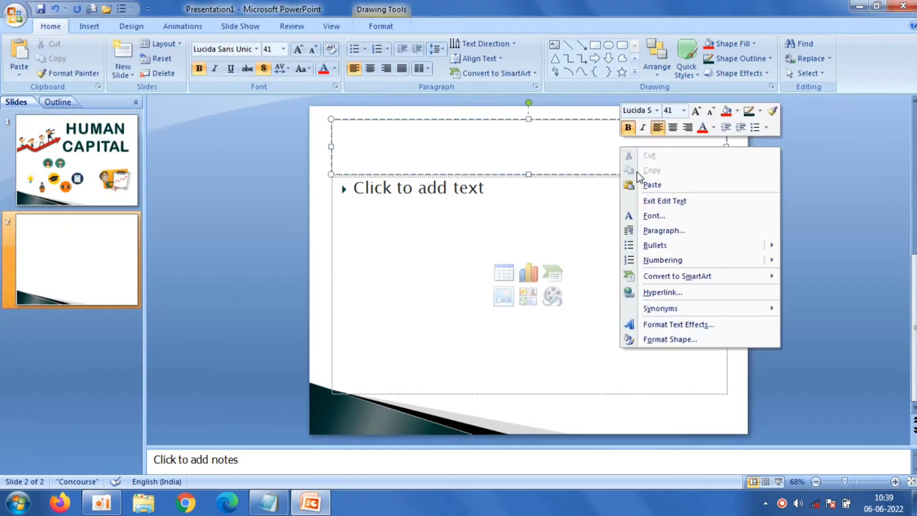
pyautogui.click(638, 184)
# - Paste the Capital definition paragraph from Notepad into the body as bullets
pyautogui.click(358, 210)
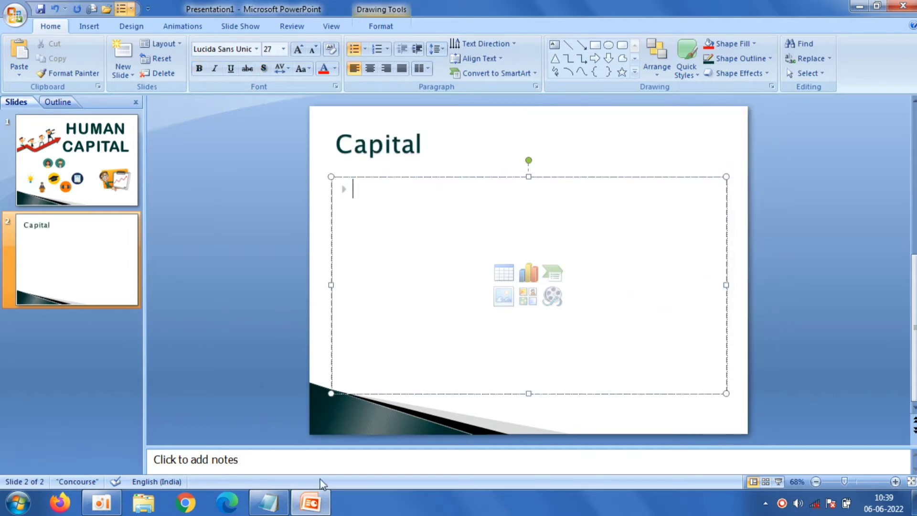
pyautogui.click(279, 506)
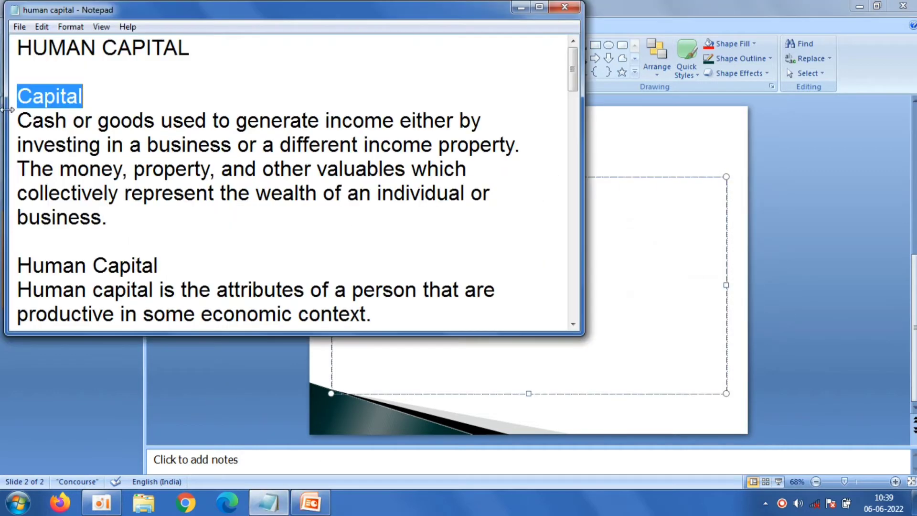
pyautogui.moveTo(16, 119)
pyautogui.mouseDown()
pyautogui.moveTo(119, 191)
pyautogui.moveTo(128, 213)
pyautogui.mouseUp()
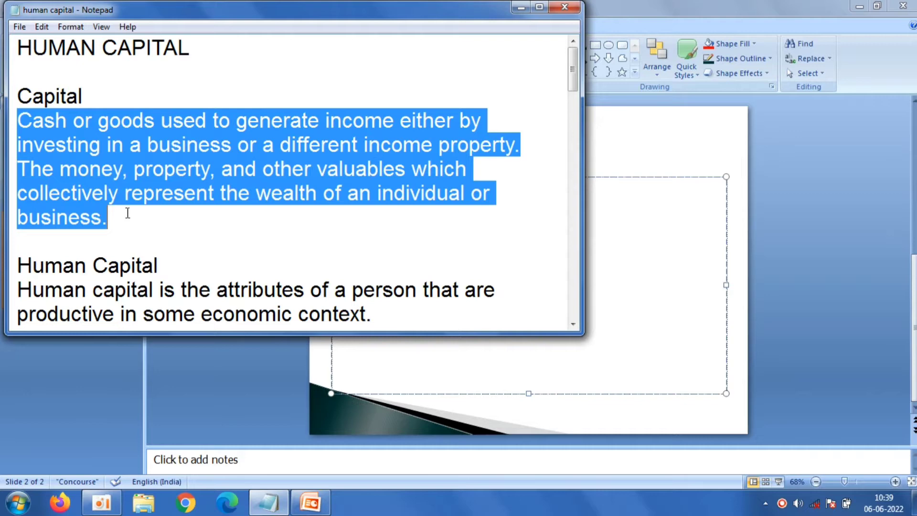
pyautogui.rightClick(57, 149)
pyautogui.click(93, 196)
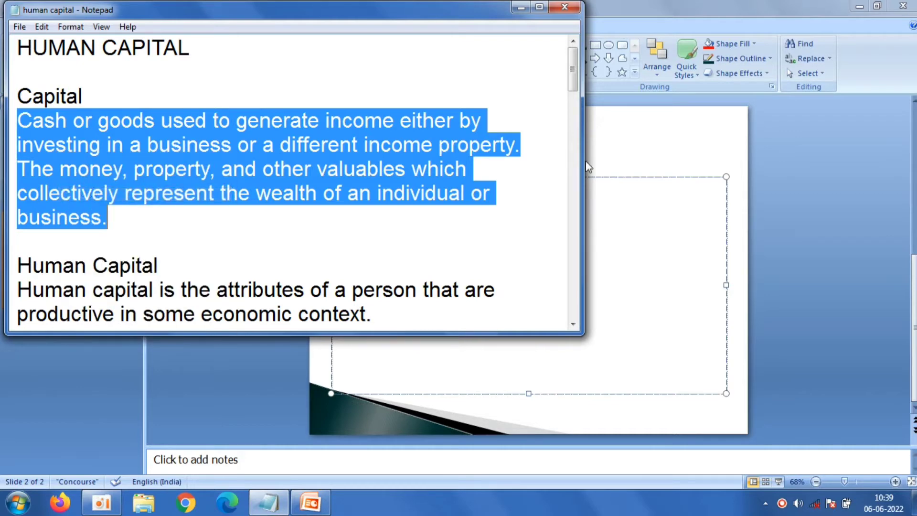
pyautogui.rightClick(650, 197)
pyautogui.click(668, 231)
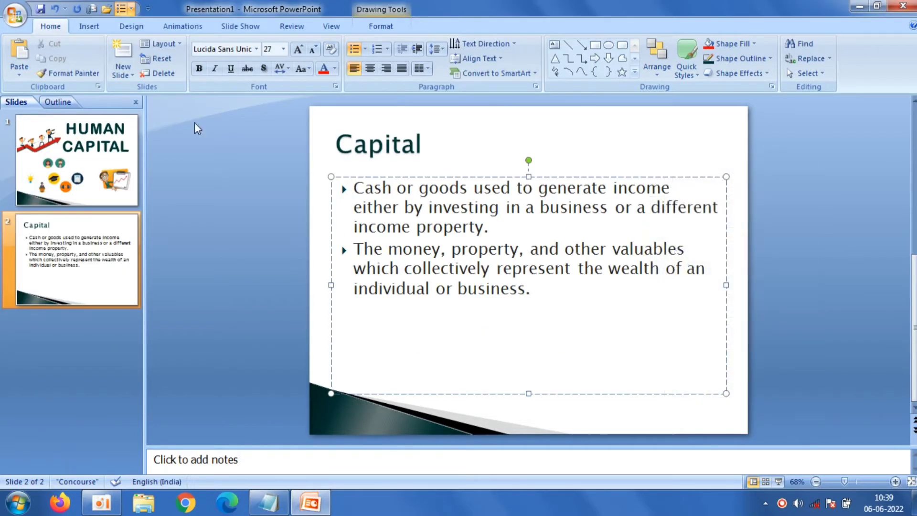
# - Insert the coin-stack cashflow picture, sized 6.45 × 11.01 cm, at lower right
pyautogui.click(83, 28)
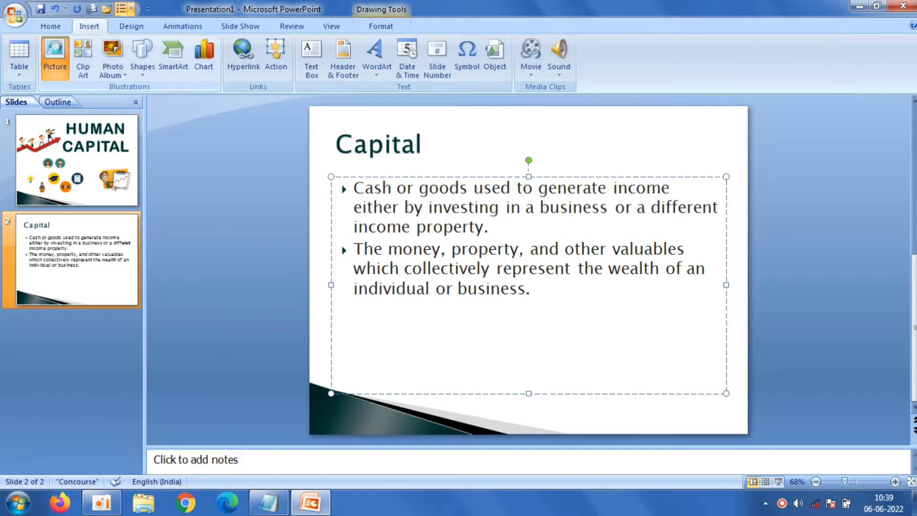
pyautogui.click(54, 53)
pyautogui.doubleClick(295, 186)
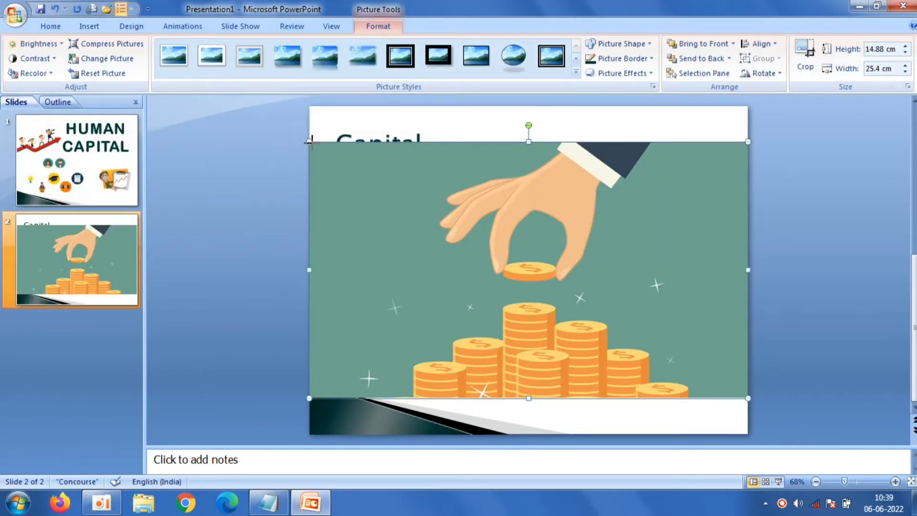
pyautogui.moveTo(310, 141); pyautogui.dragTo(558, 286)
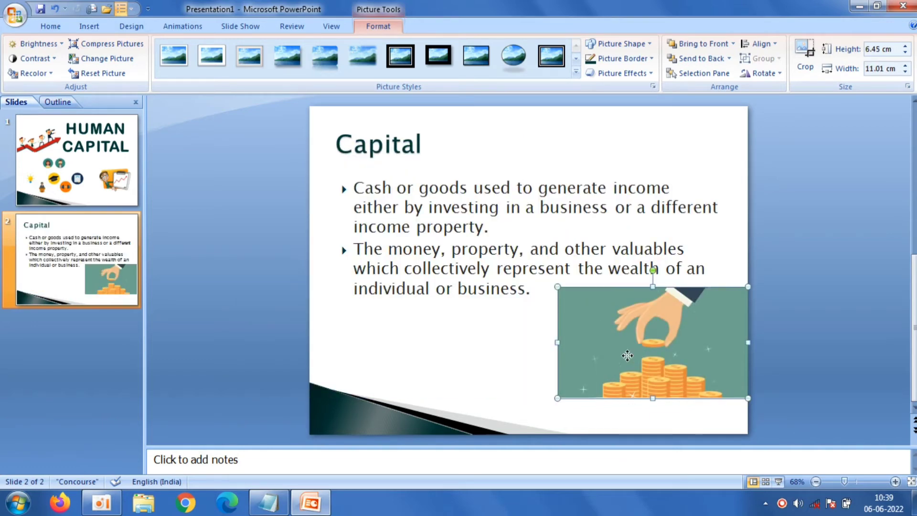
pyautogui.moveTo(627, 355); pyautogui.dragTo(602, 376)
pyautogui.click(248, 271)
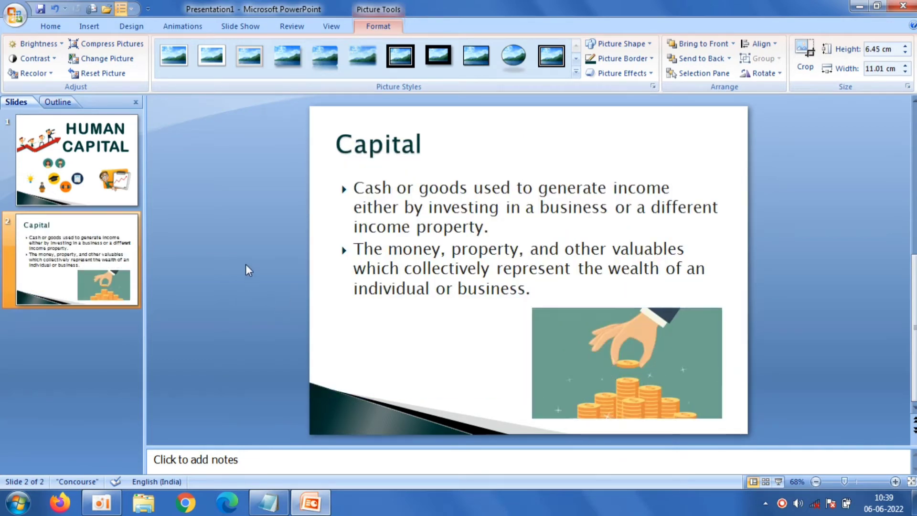
pyautogui.click(123, 70)
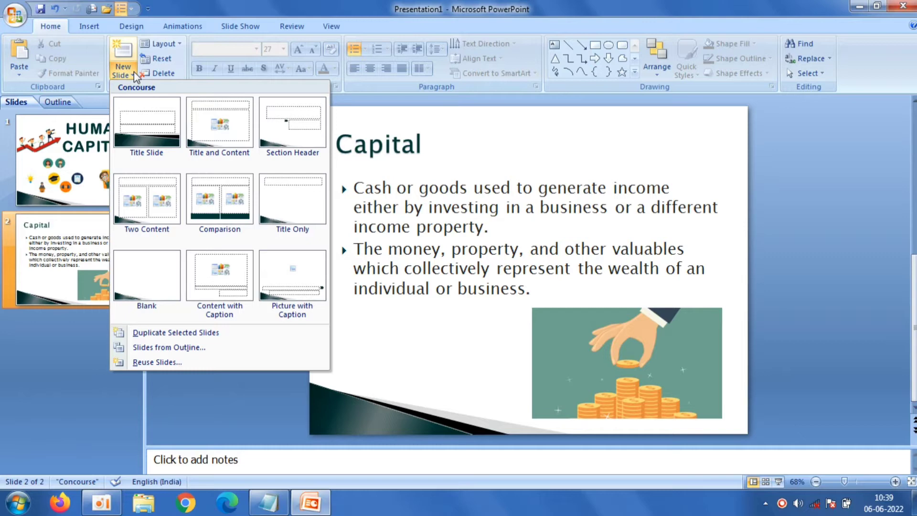
# - Add a third Title and Content slide titled 'Human Capital', pasted from Notepad
pyautogui.click(241, 153)
pyautogui.click(360, 143)
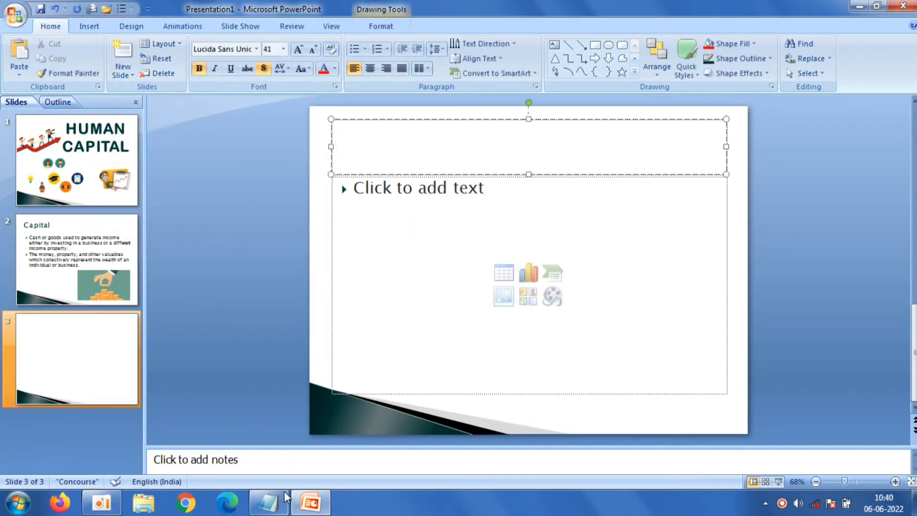
pyautogui.click(281, 506)
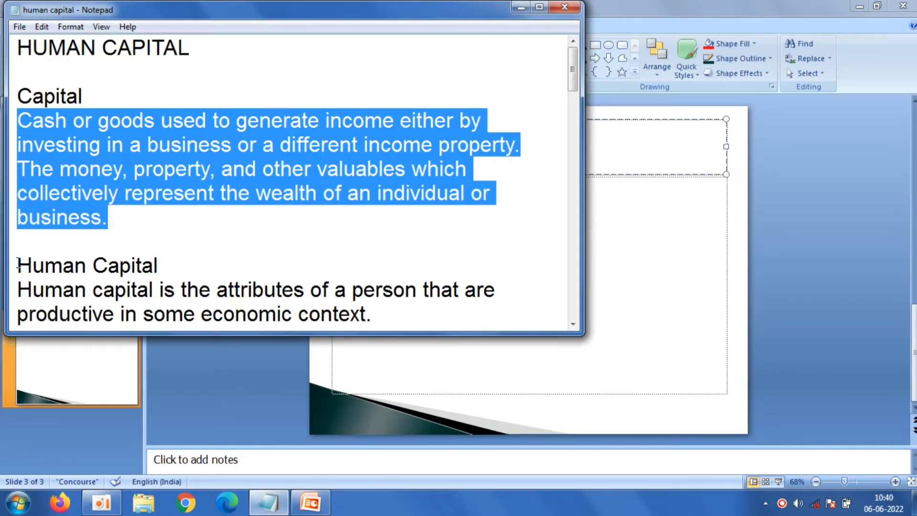
pyautogui.moveTo(18, 264); pyautogui.dragTo(148, 266)
pyautogui.rightClick(133, 260)
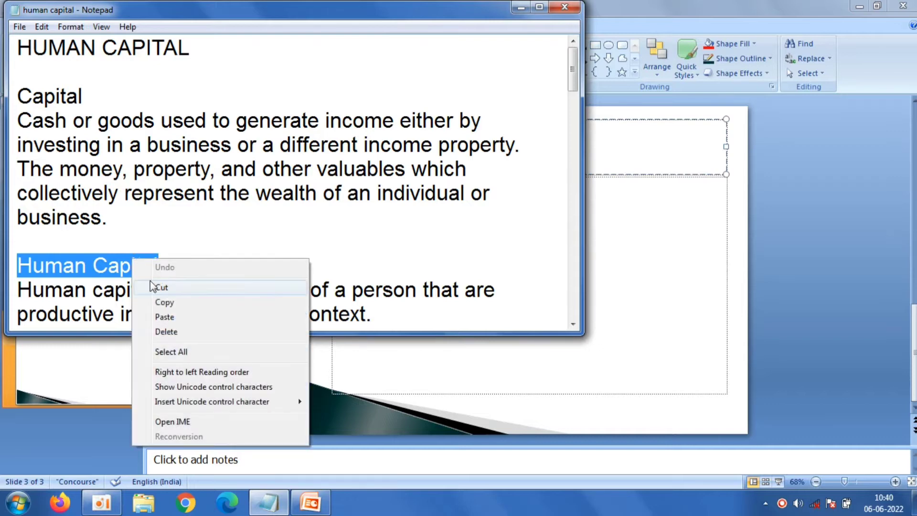
pyautogui.click(174, 299)
pyautogui.click(614, 159)
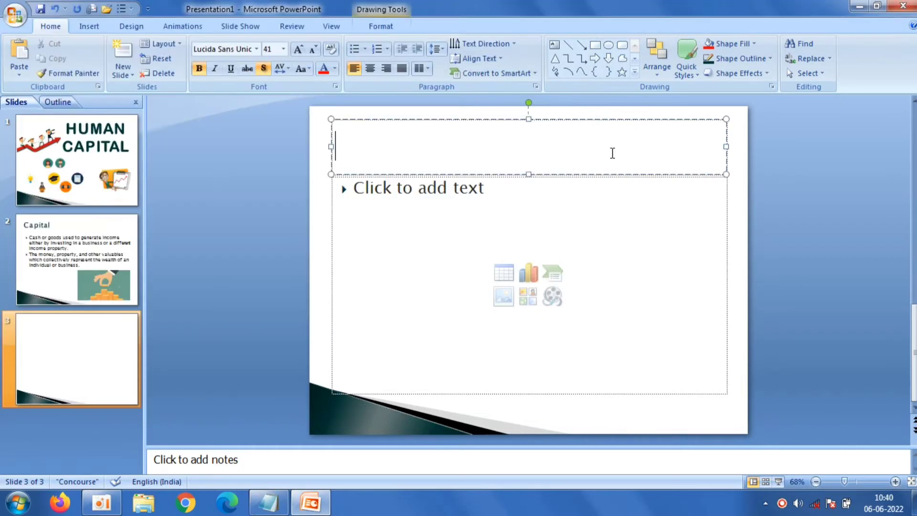
pyautogui.rightClick(611, 156)
pyautogui.click(639, 189)
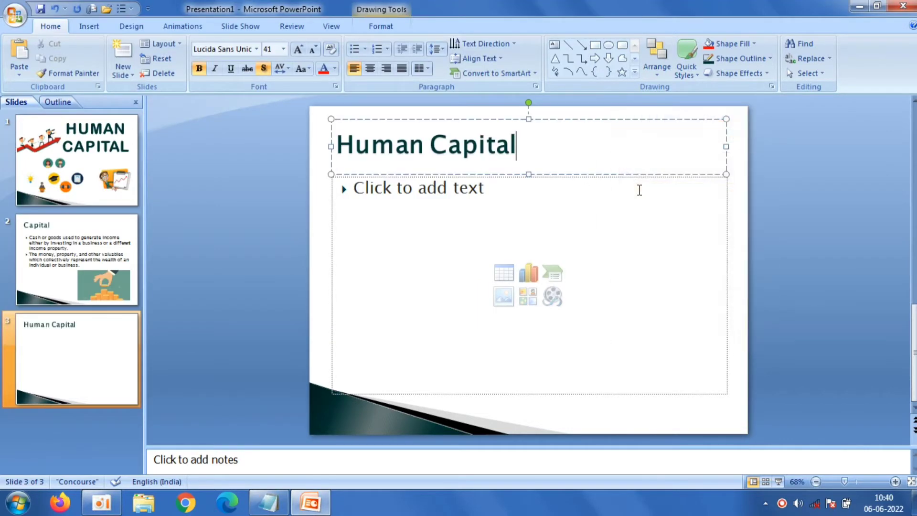
# - Paste the two Human Capital definition paragraphs into the body as bullets
pyautogui.click(477, 200)
pyautogui.click(99, 28)
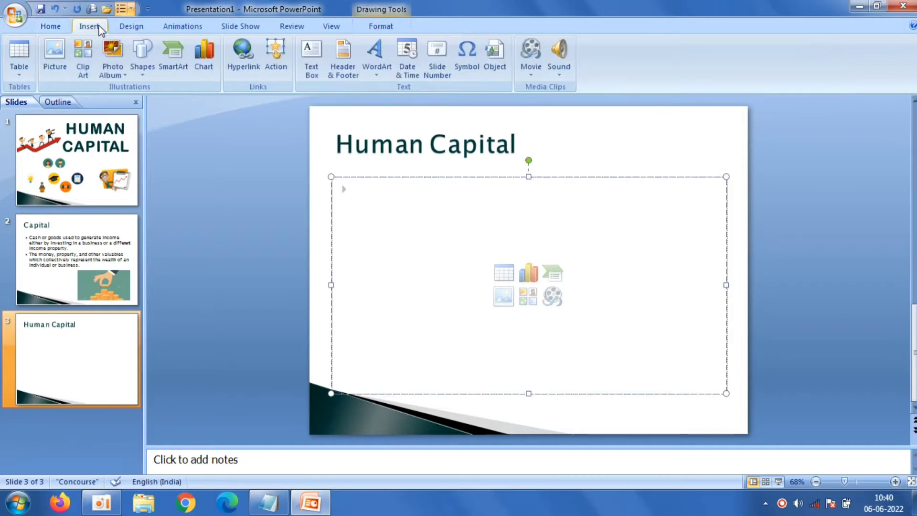
pyautogui.click(269, 502)
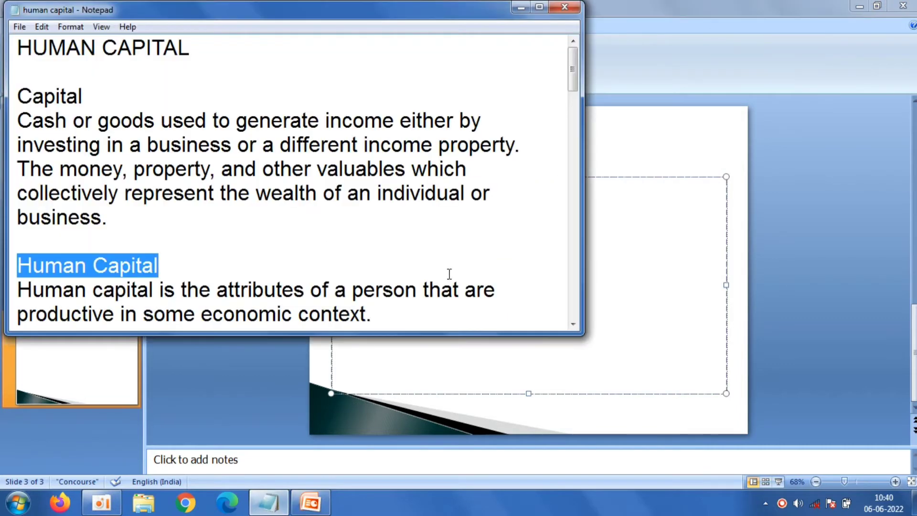
pyautogui.moveTo(573, 79); pyautogui.dragTo(573, 109)
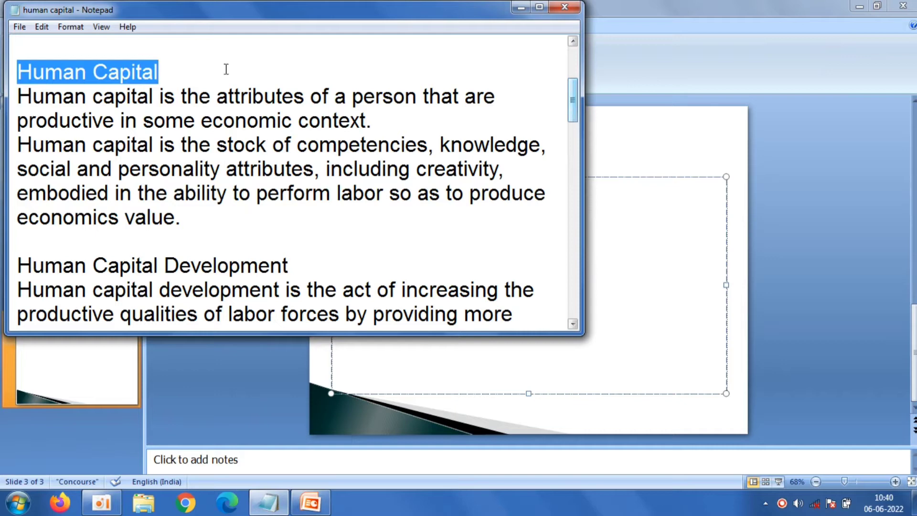
pyautogui.moveTo(13, 98); pyautogui.dragTo(209, 223)
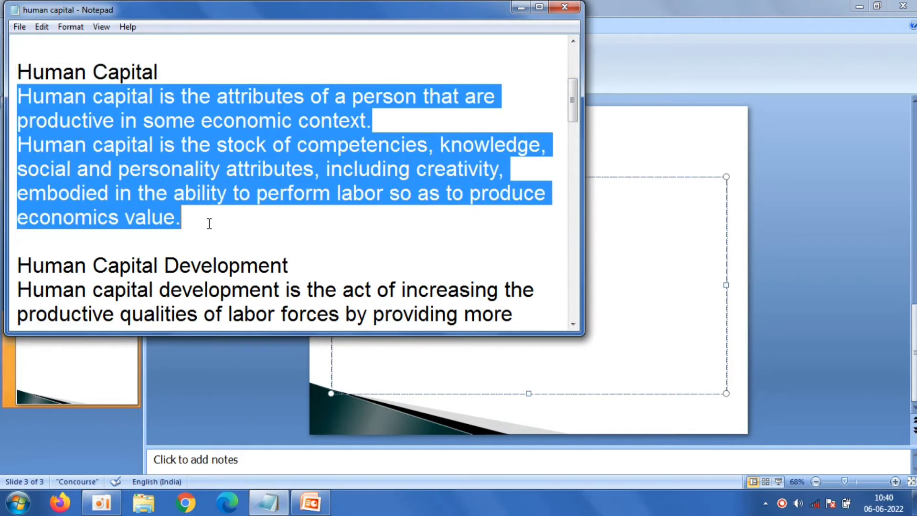
pyautogui.rightClick(104, 139)
pyautogui.click(136, 182)
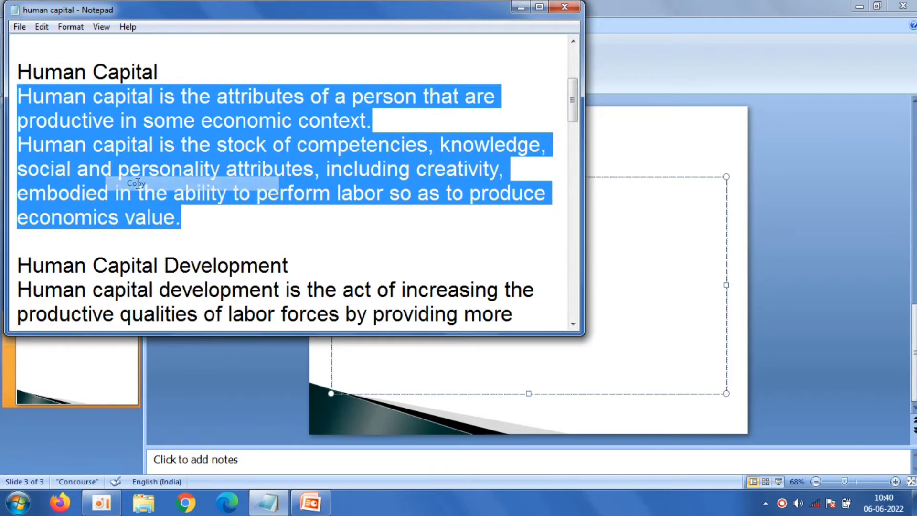
pyautogui.click(620, 206)
pyautogui.rightClick(607, 211)
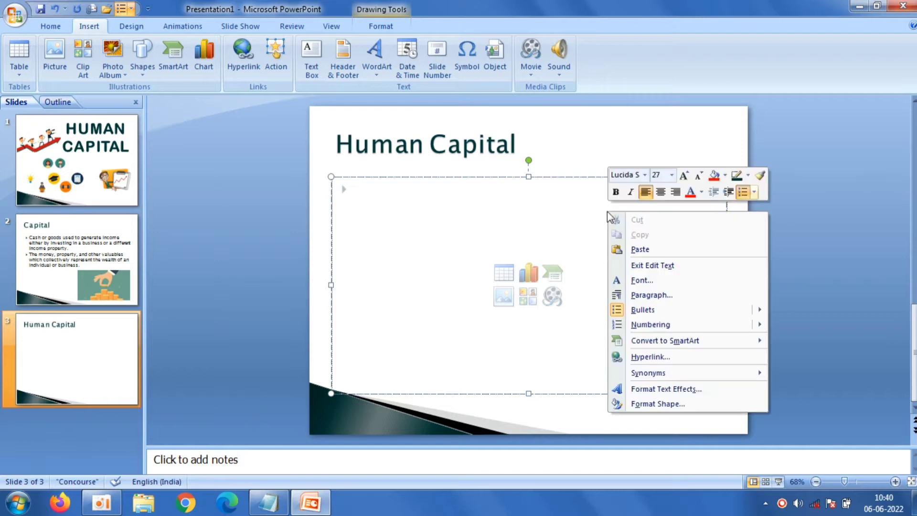
pyautogui.click(628, 248)
pyautogui.click(219, 120)
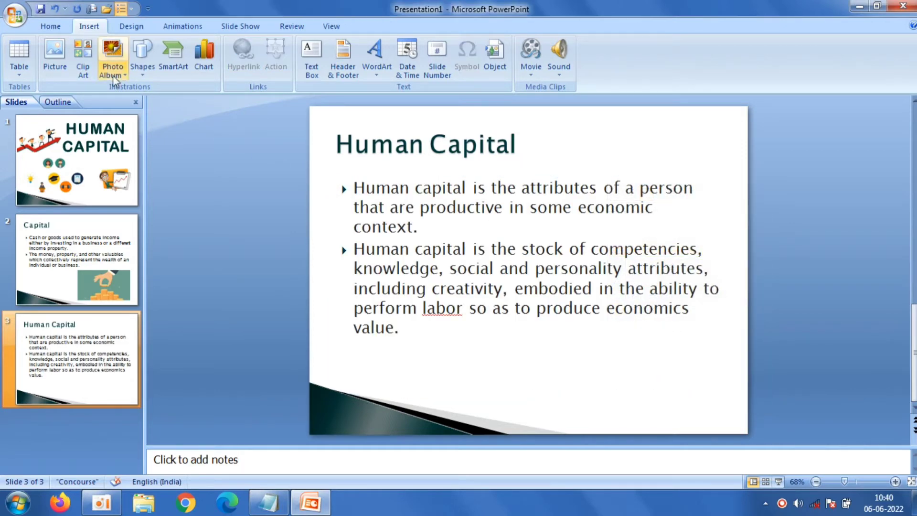
# - Insert the team-at-desk illustration, sized 5.97 × 8.73 cm, in the lower right
pyautogui.click(63, 54)
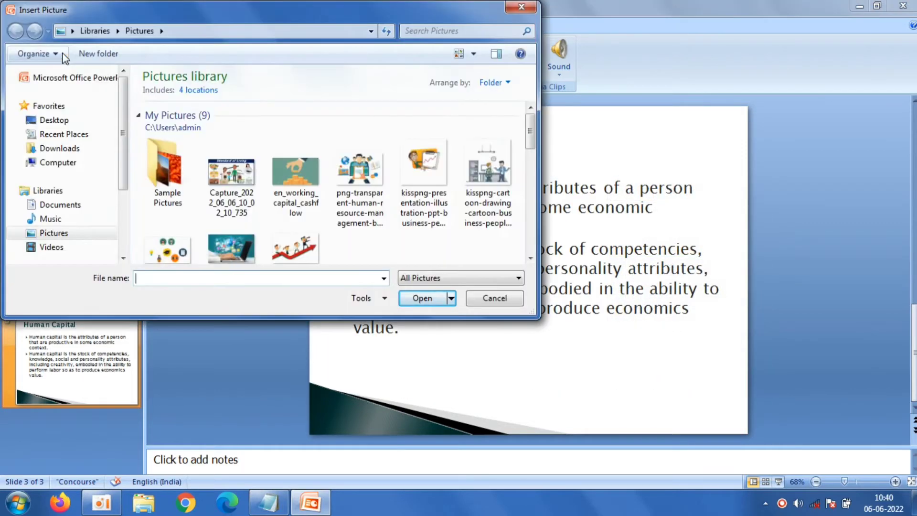
pyautogui.doubleClick(361, 171)
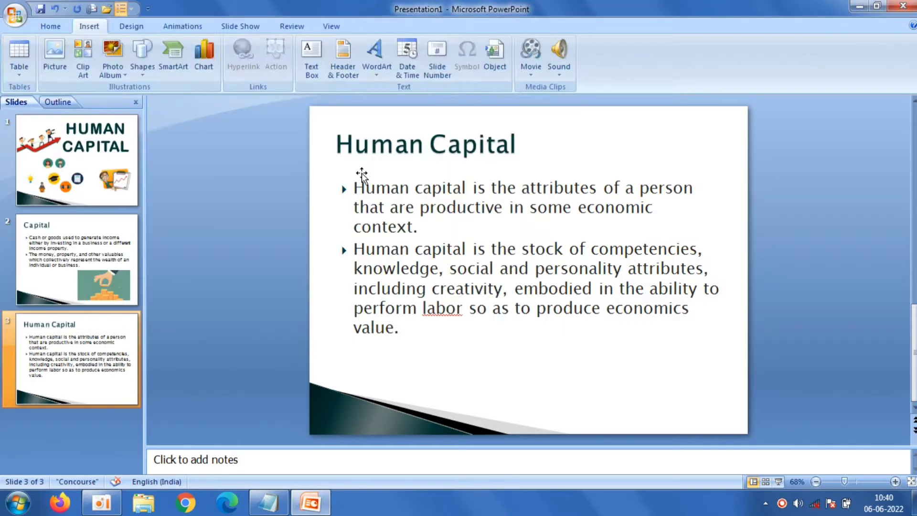
pyautogui.moveTo(548, 278); pyautogui.dragTo(640, 370)
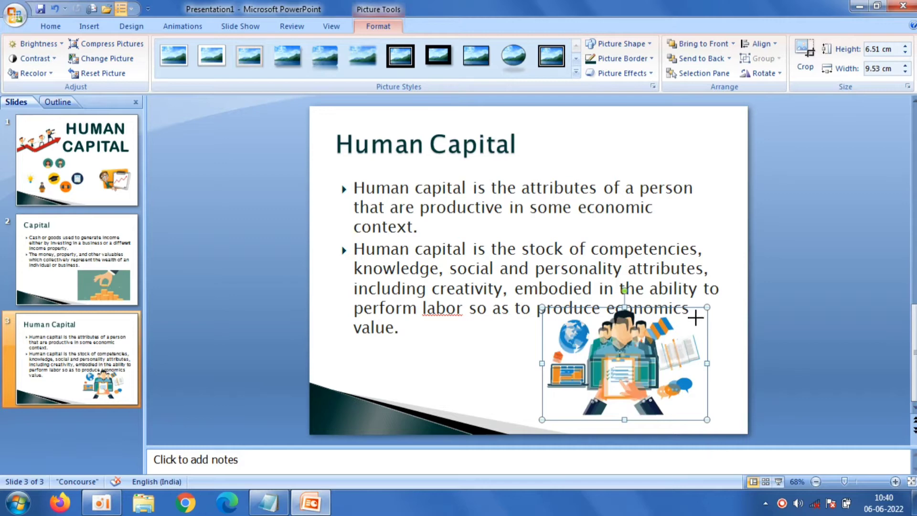
pyautogui.moveTo(701, 308); pyautogui.dragTo(693, 316)
pyautogui.moveTo(572, 380); pyautogui.dragTo(581, 393)
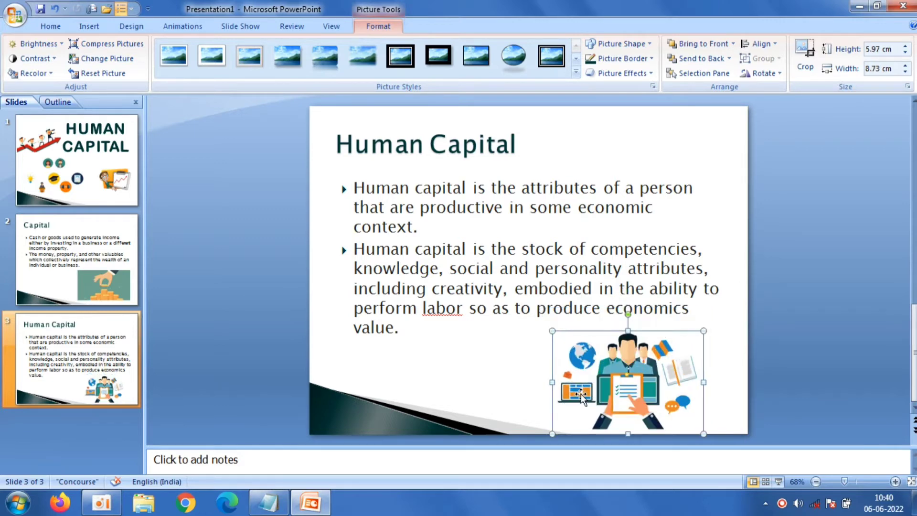
pyautogui.click(833, 326)
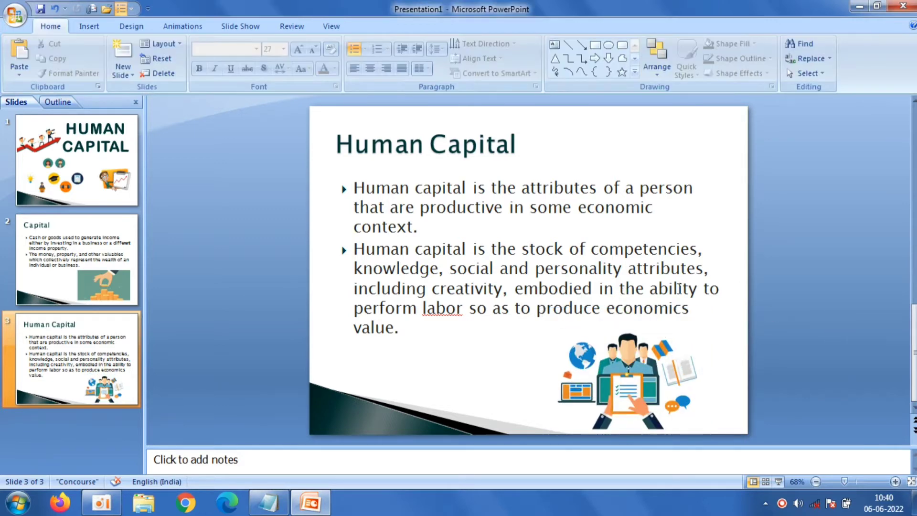
# - Add a Title and Content slide titled 'Human Capital Development', pasted from Notepad
pyautogui.click(125, 76)
pyautogui.click(219, 120)
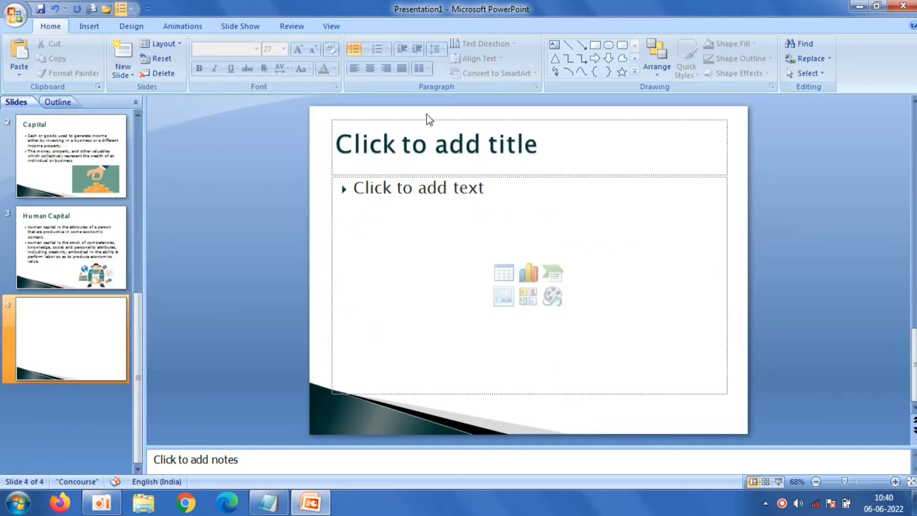
pyautogui.click(423, 143)
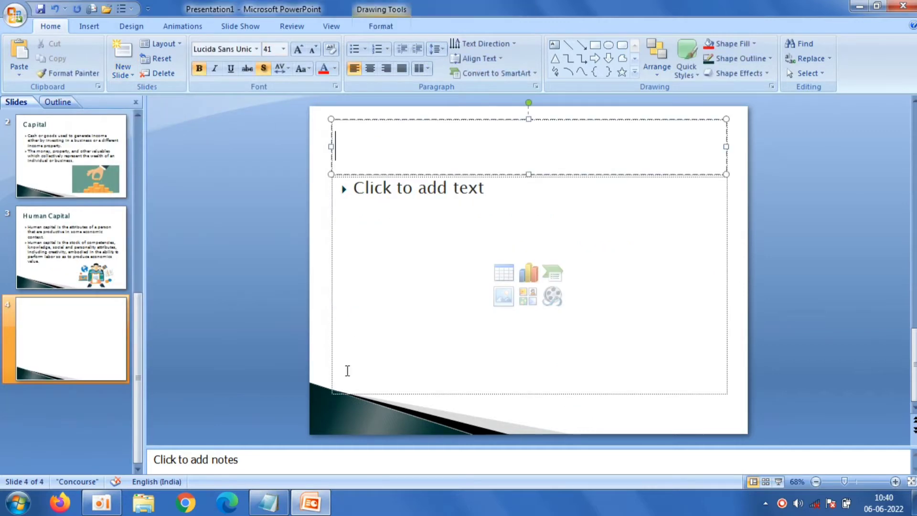
pyautogui.click(280, 496)
pyautogui.moveTo(23, 265); pyautogui.dragTo(288, 264)
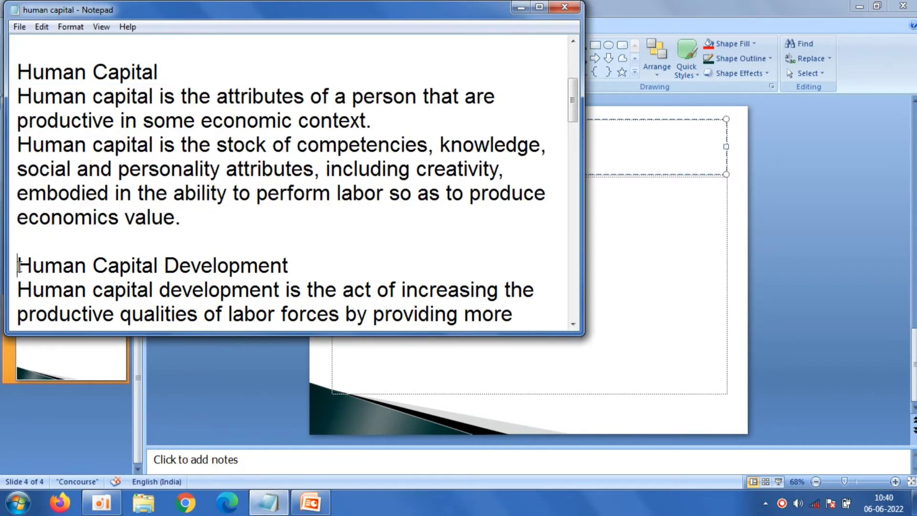
pyautogui.rightClick(272, 261)
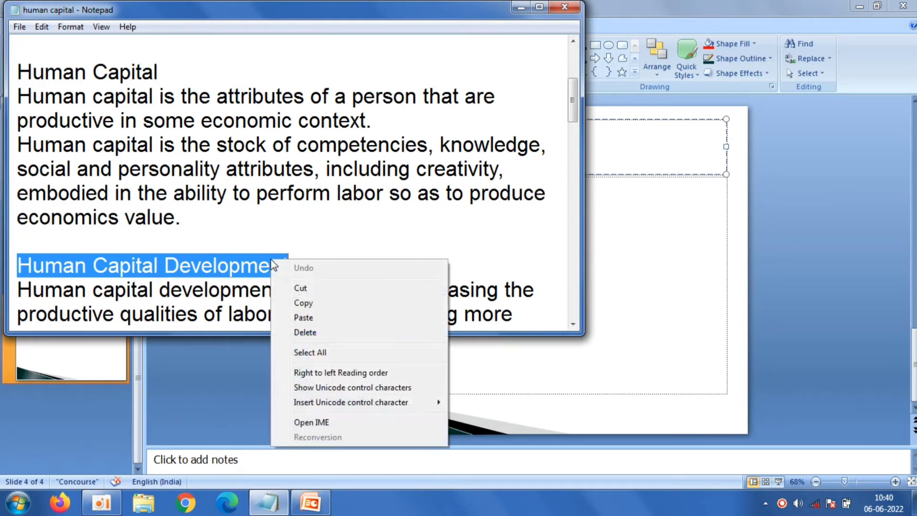
pyautogui.click(304, 301)
pyautogui.click(638, 153)
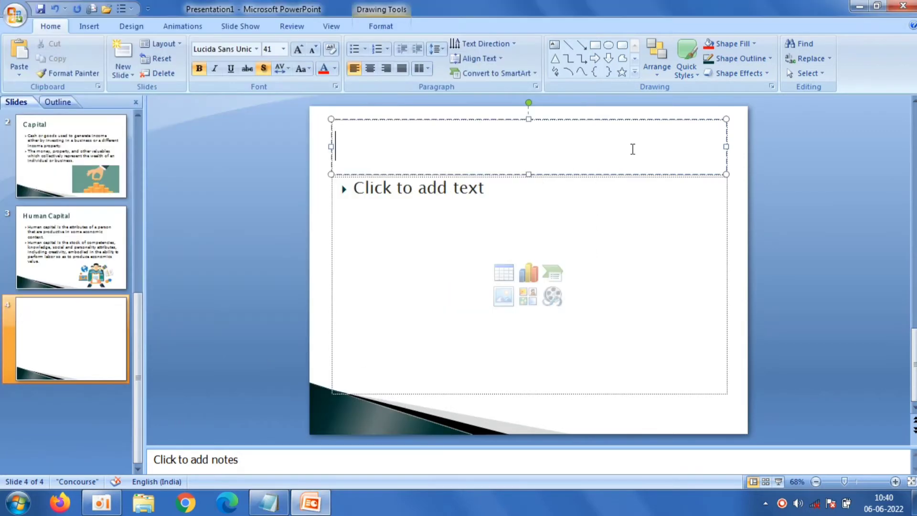
pyautogui.rightClick(634, 151)
pyautogui.click(653, 185)
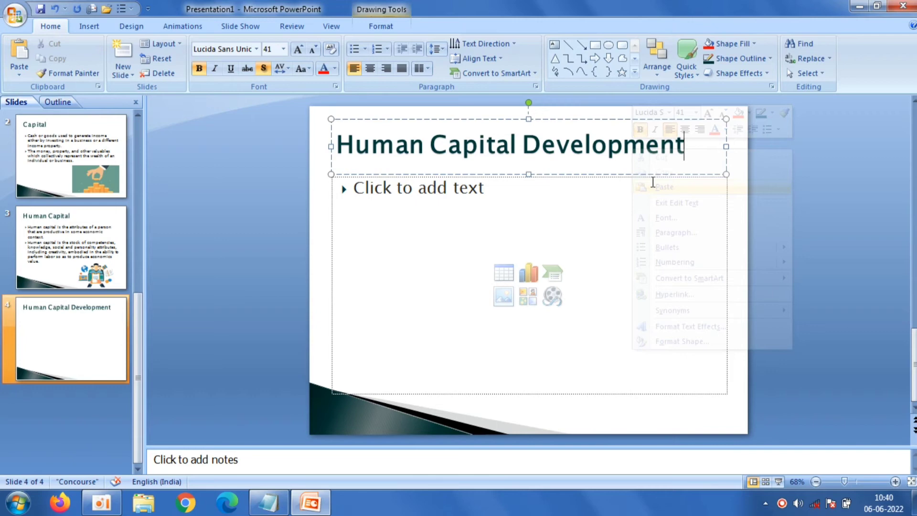
# - Switch the body to square bullets and paste the two development paragraphs from Notepad
pyautogui.click(411, 221)
pyautogui.click(366, 50)
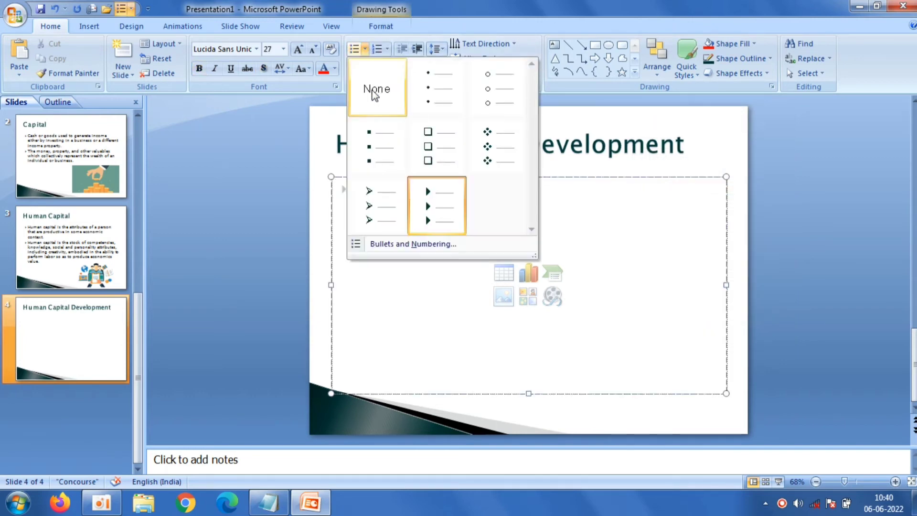
pyautogui.click(373, 121)
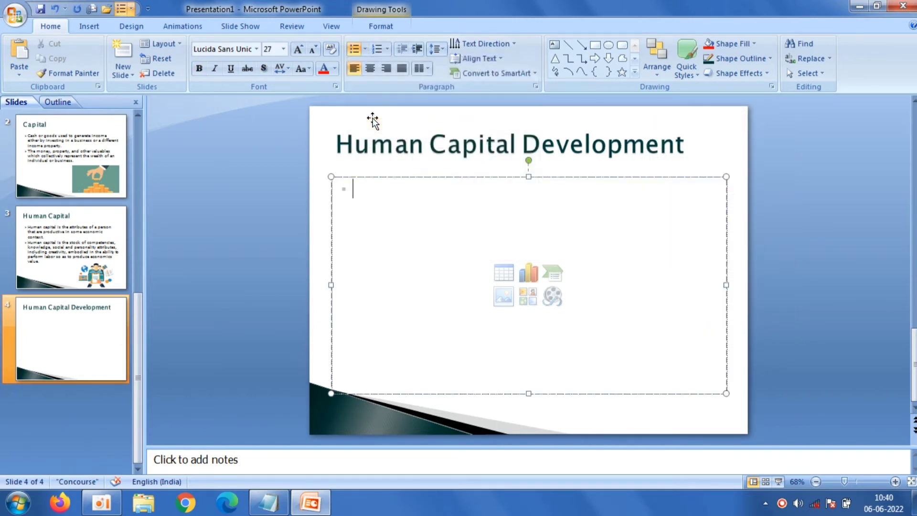
pyautogui.click(269, 503)
pyautogui.moveTo(571, 103); pyautogui.dragTo(573, 134)
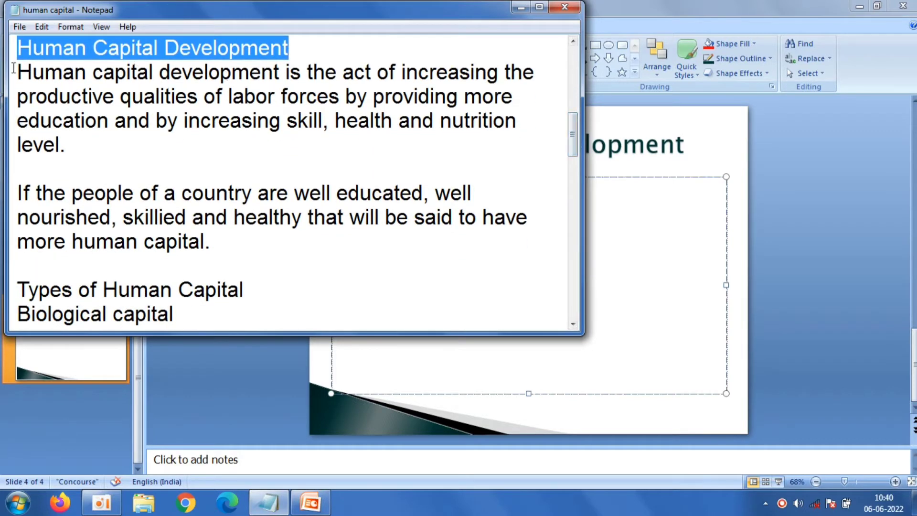
pyautogui.moveTo(14, 72); pyautogui.dragTo(258, 259)
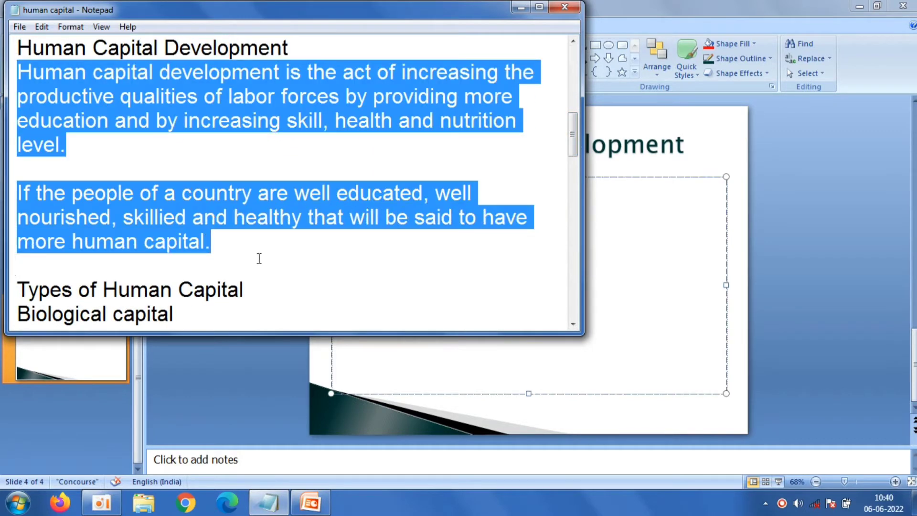
pyautogui.rightClick(108, 208)
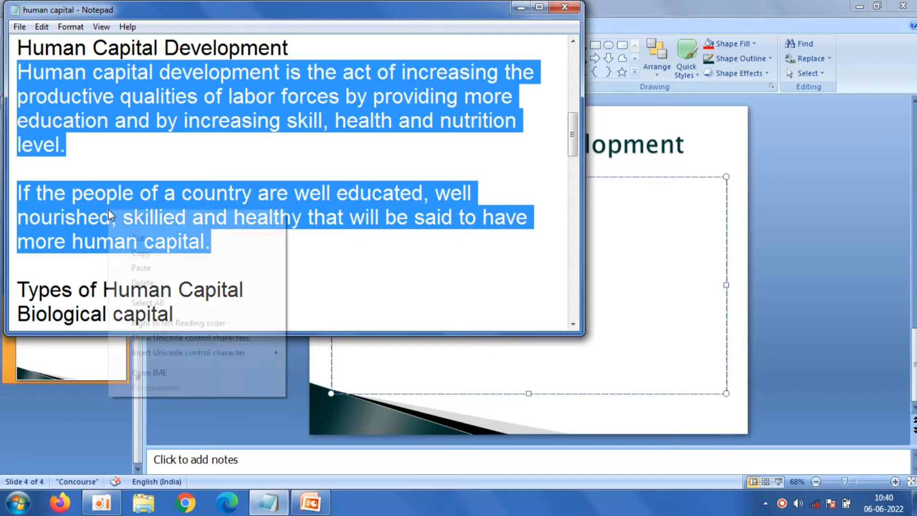
pyautogui.click(141, 256)
pyautogui.click(638, 237)
pyautogui.rightClick(638, 237)
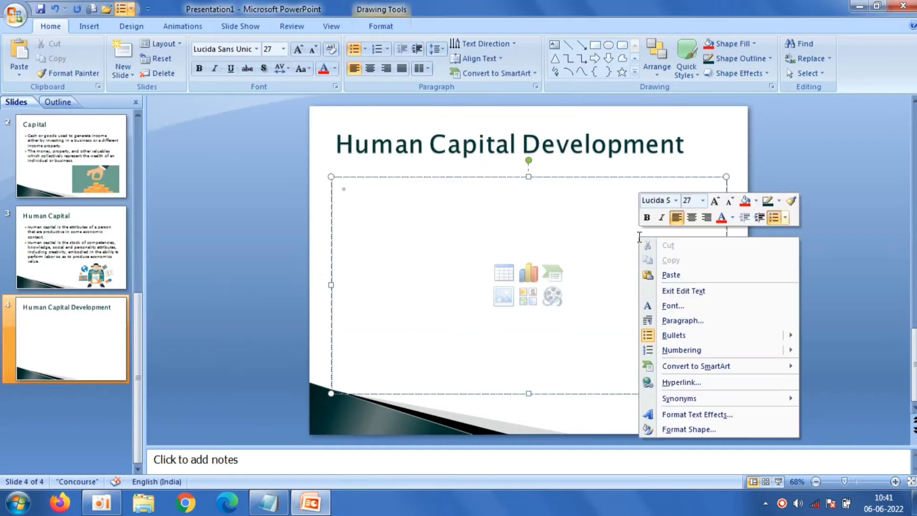
pyautogui.click(658, 273)
pyautogui.click(277, 198)
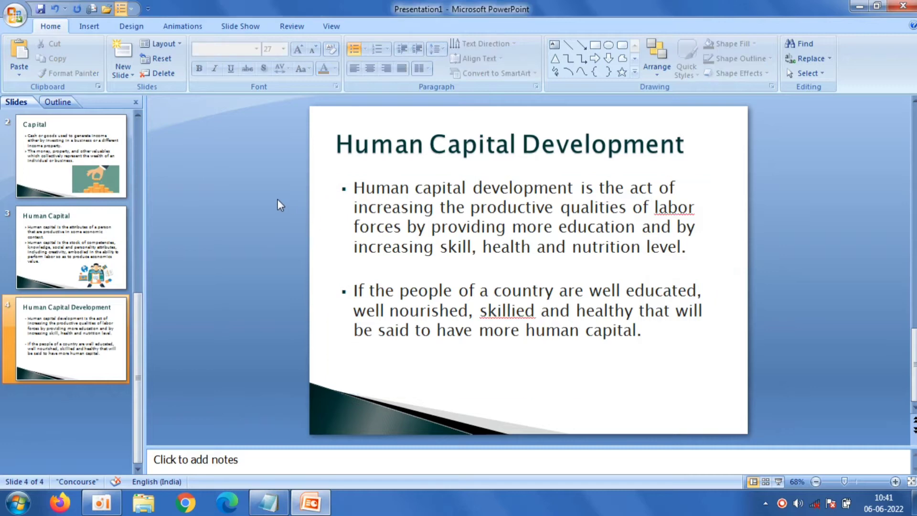
pyautogui.click(131, 67)
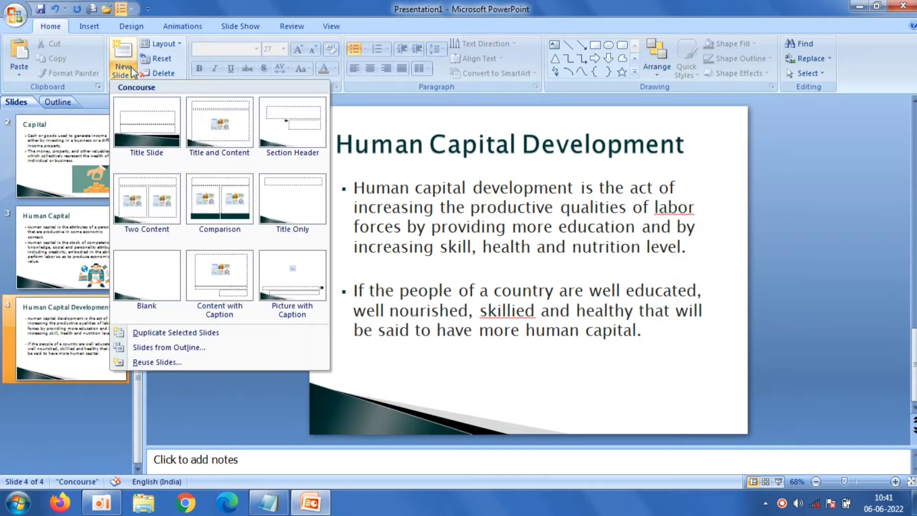
# - Insert a Title and Content slide titled 'Types of Human Capital', copied from Notepad
pyautogui.click(251, 141)
pyautogui.click(380, 157)
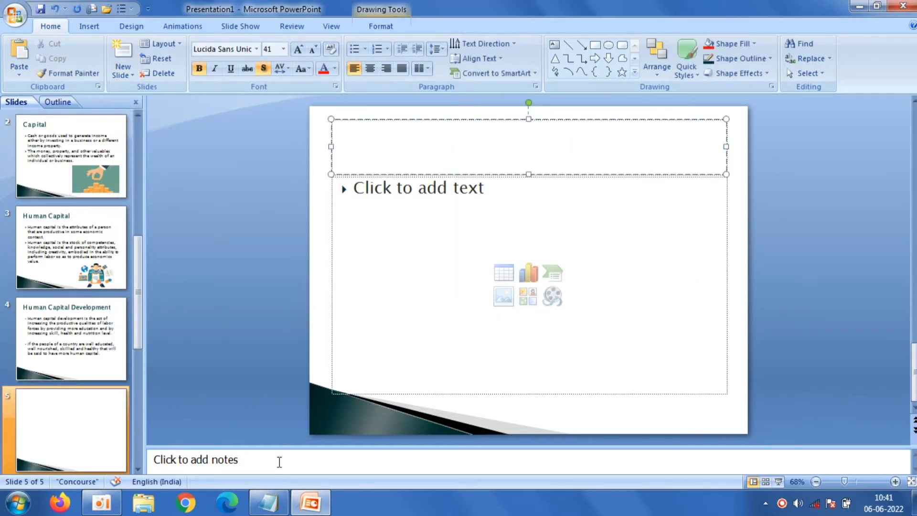
pyautogui.click(269, 502)
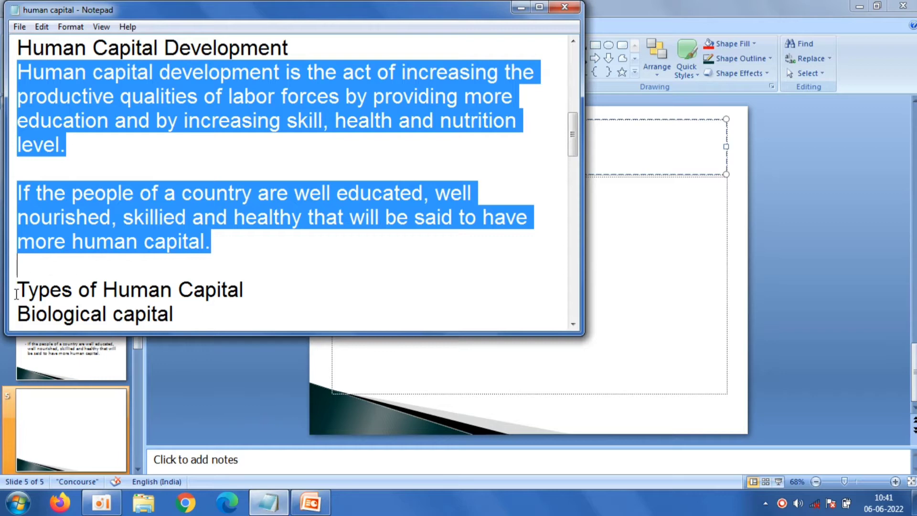
pyautogui.moveTo(16, 290); pyautogui.dragTo(258, 293)
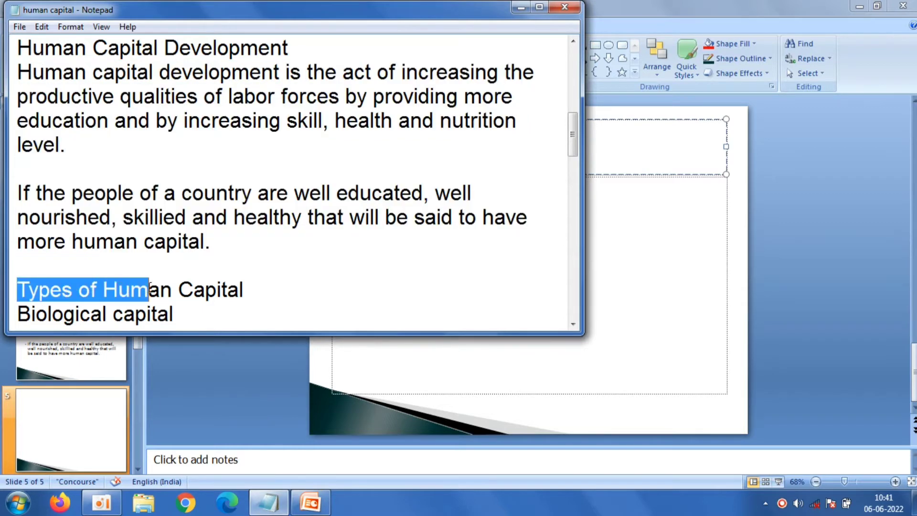
pyautogui.rightClick(244, 290)
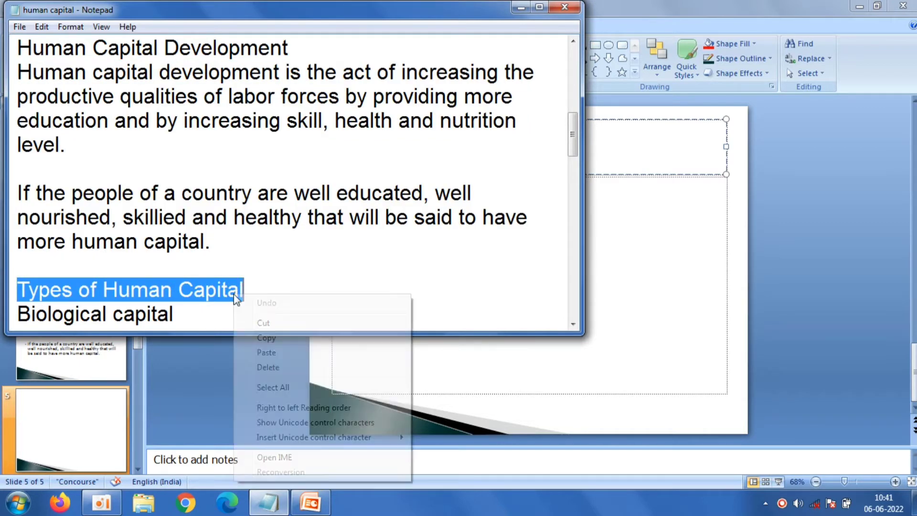
pyautogui.click(265, 340)
pyautogui.click(605, 155)
pyautogui.rightClick(605, 156)
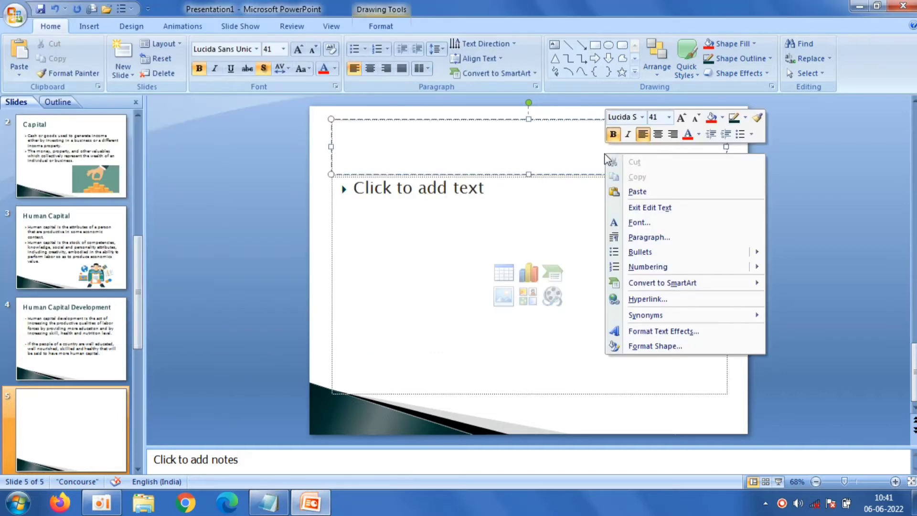
pyautogui.click(626, 188)
# - Paste Biological, Knowledge, Track record and Social capital from Notepad as body bullets
pyautogui.click(416, 236)
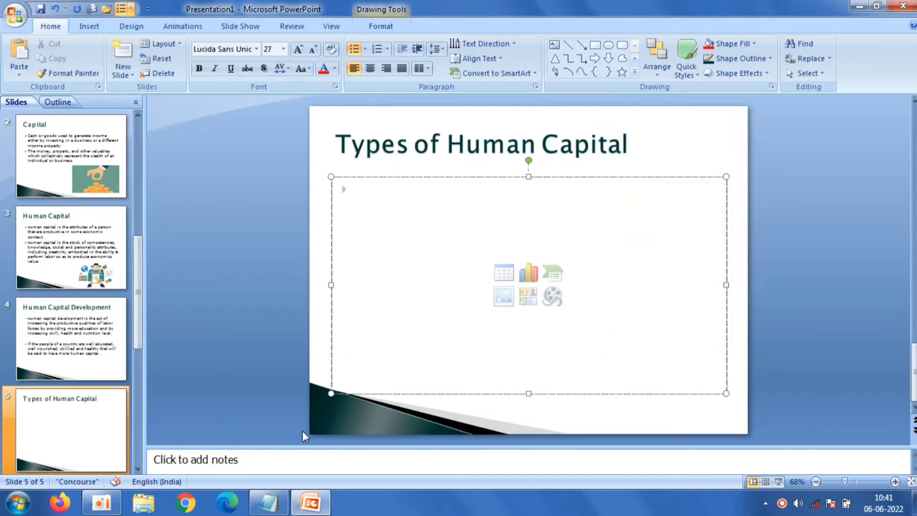
pyautogui.click(269, 502)
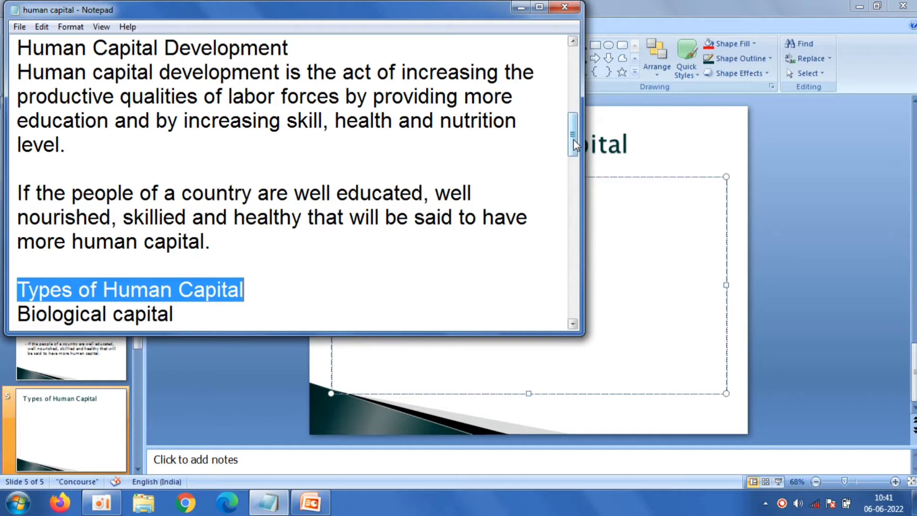
pyautogui.moveTo(574, 139); pyautogui.dragTo(573, 162)
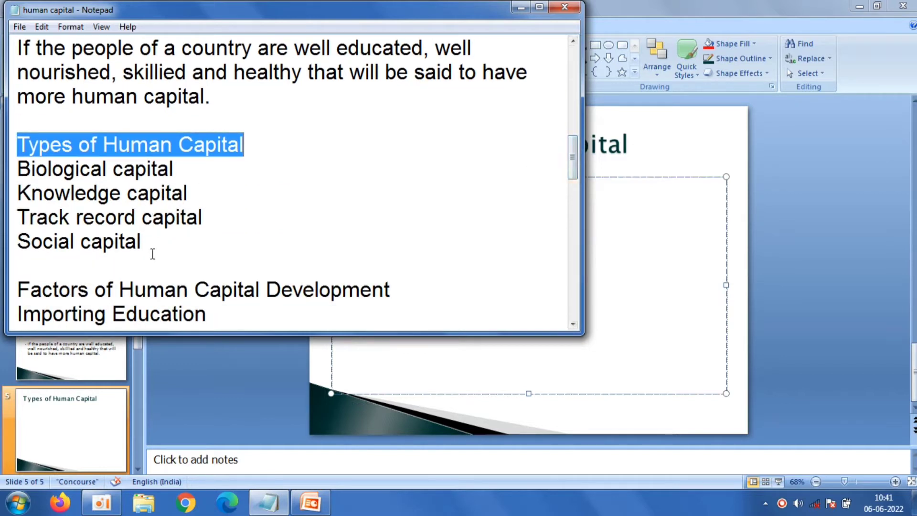
pyautogui.moveTo(152, 248)
pyautogui.mouseDown()
pyautogui.moveTo(124, 241)
pyautogui.moveTo(19, 170)
pyautogui.mouseUp()
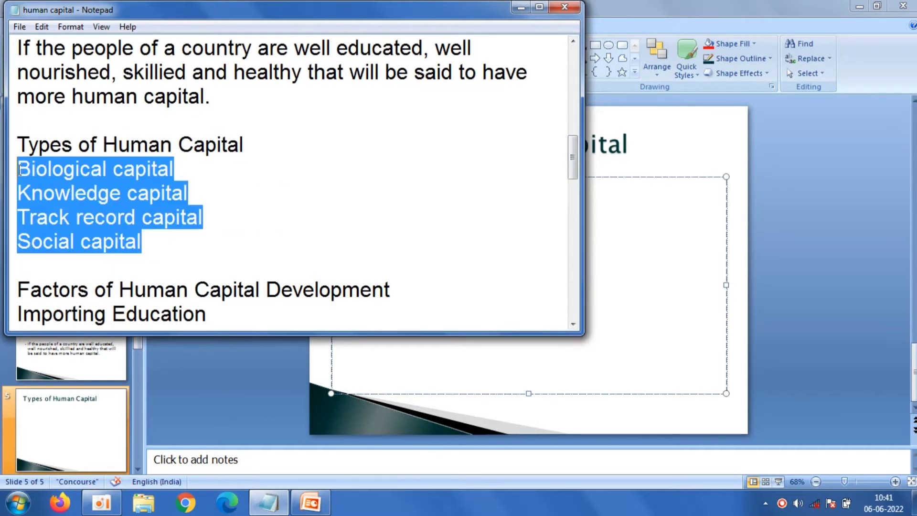
pyautogui.rightClick(67, 190)
pyautogui.click(104, 231)
pyautogui.click(598, 225)
pyautogui.rightClick(598, 225)
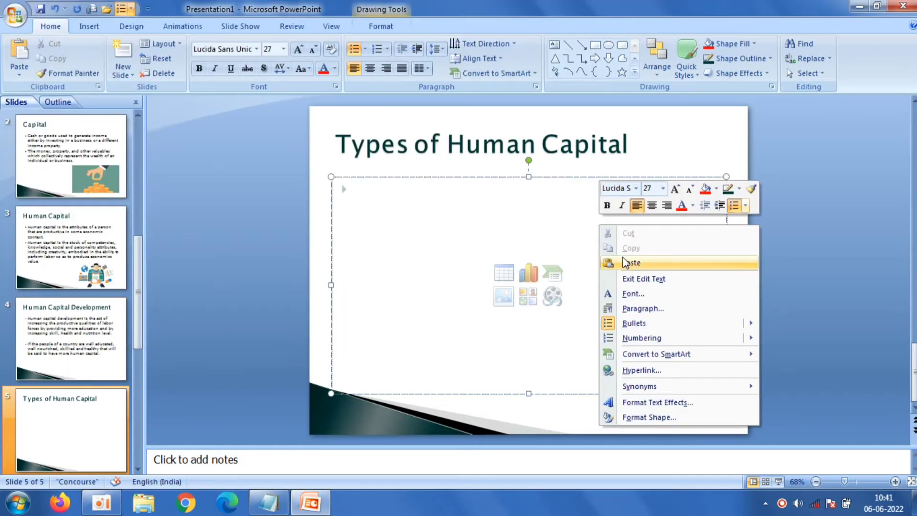
pyautogui.click(626, 263)
# - Add a blank line between each of the four capital-type bullets
pyautogui.press('Return')
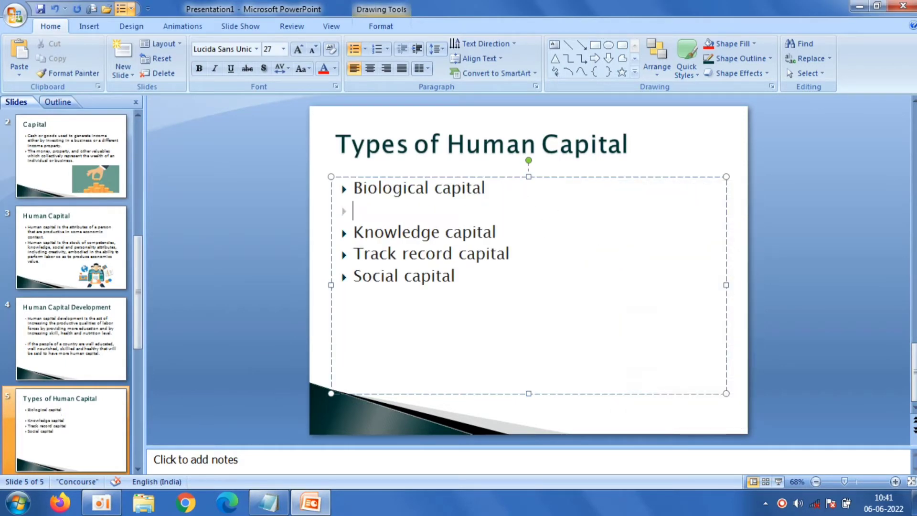
pyautogui.press('Return')
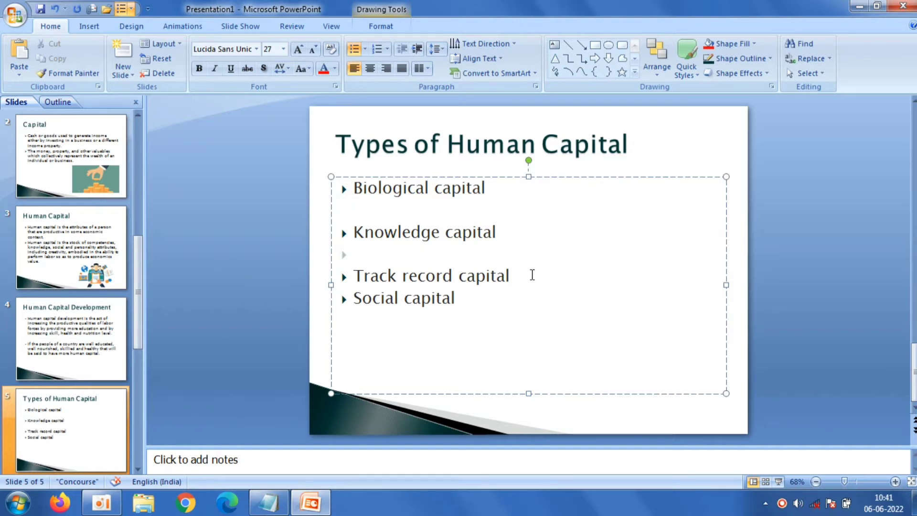
pyautogui.press('Return')
pyautogui.click(221, 175)
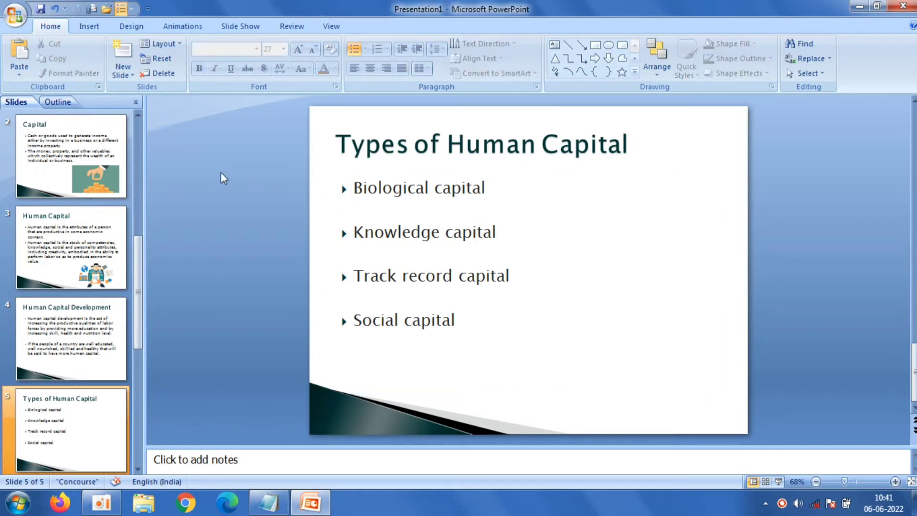
pyautogui.click(122, 72)
# - Insert a Title and Content slide titled 'Factors of Human Capital Development' from Notepad
pyautogui.click(212, 122)
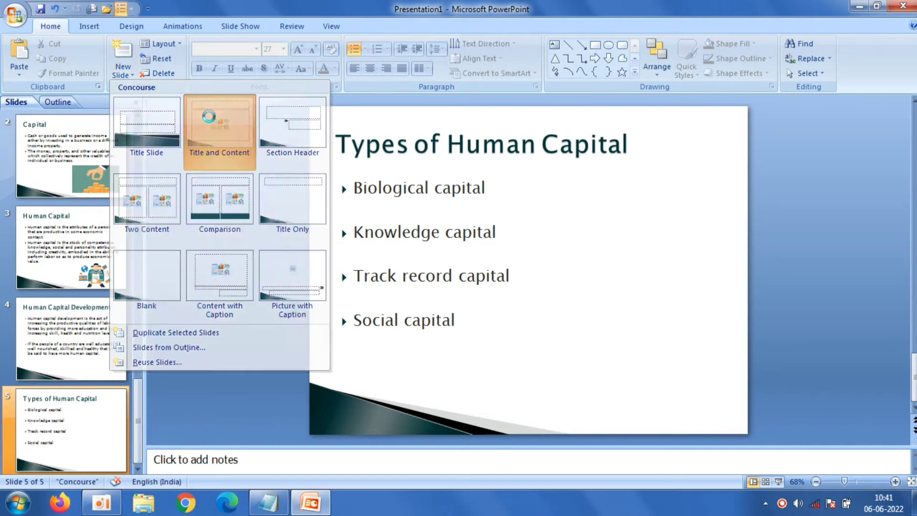
pyautogui.click(352, 123)
pyautogui.click(267, 510)
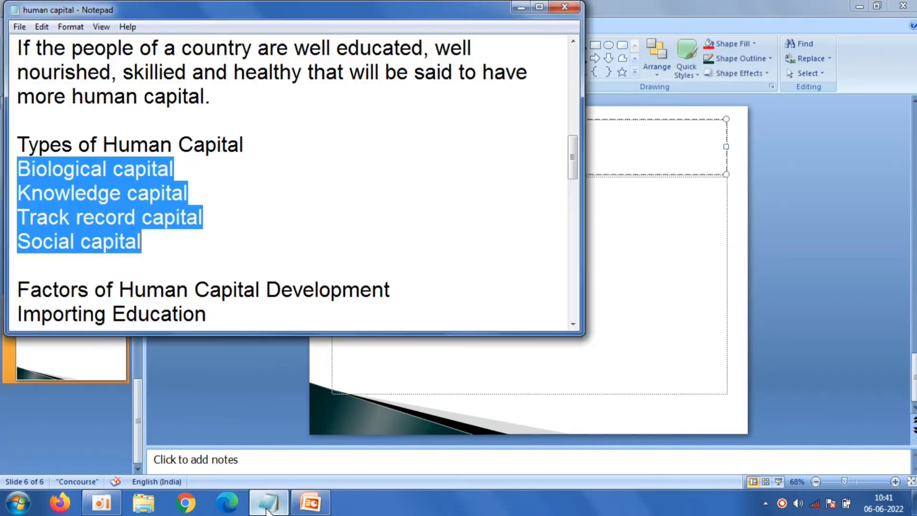
pyautogui.moveTo(16, 290); pyautogui.dragTo(408, 291)
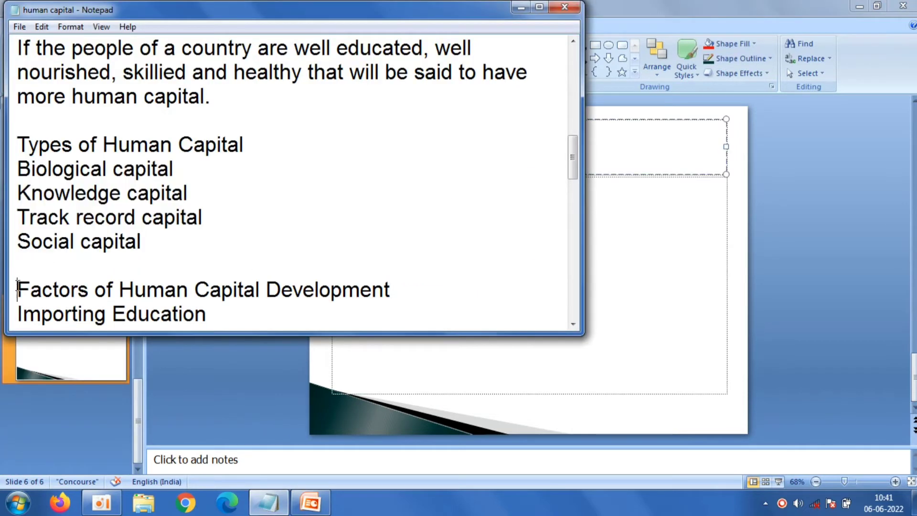
pyautogui.rightClick(362, 288)
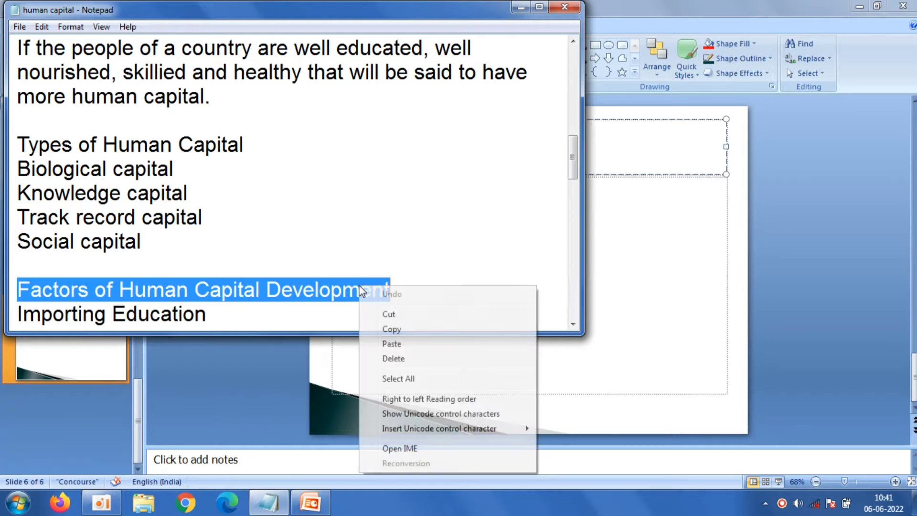
pyautogui.click(388, 326)
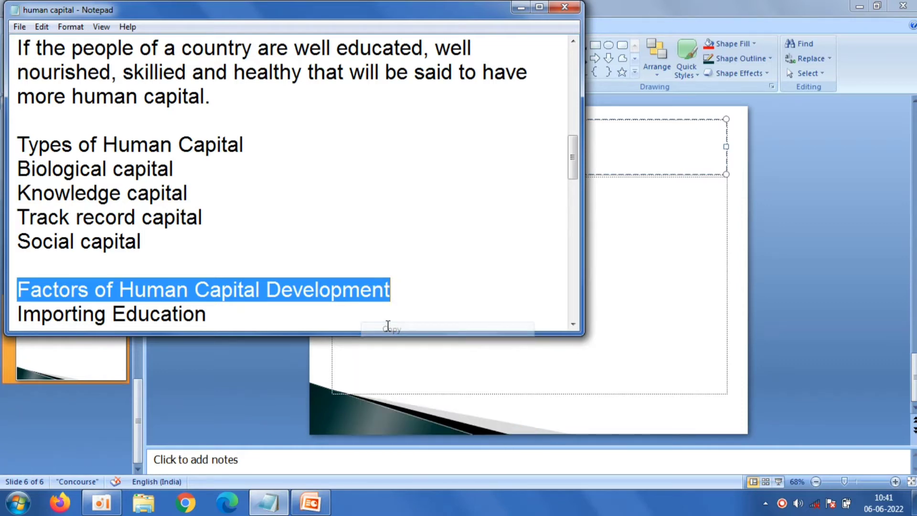
pyautogui.click(641, 148)
pyautogui.rightClick(642, 148)
pyautogui.click(674, 186)
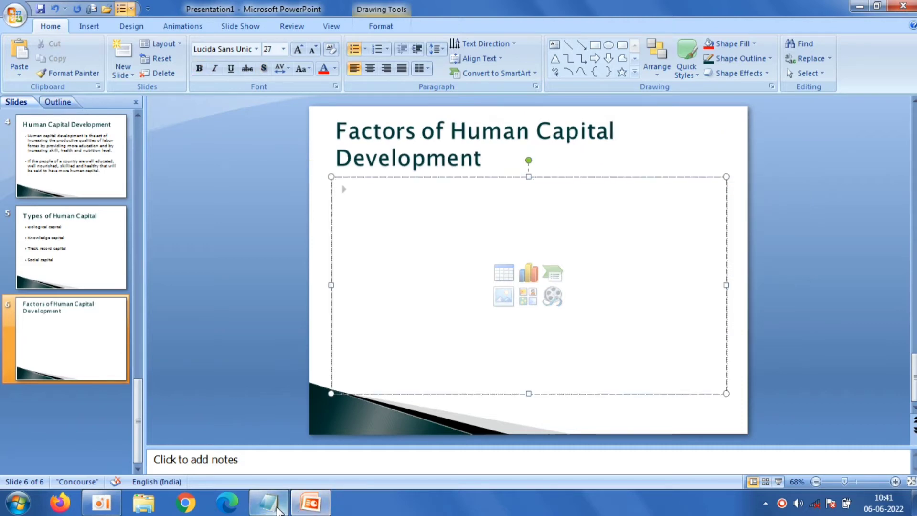
# - Paste the four development factors from Notepad into the body as bullets
pyautogui.click(268, 503)
pyautogui.moveTo(572, 171); pyautogui.dragTo(573, 194)
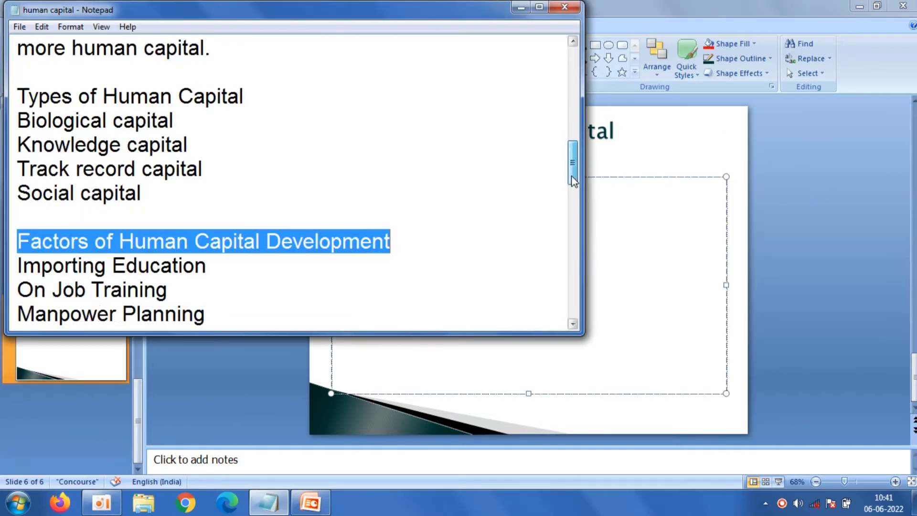
pyautogui.moveTo(210, 241); pyautogui.dragTo(16, 178)
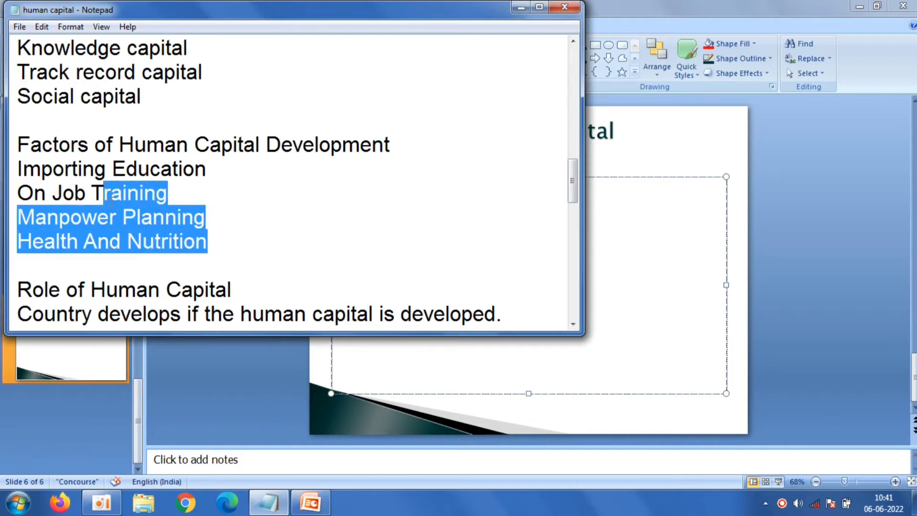
pyautogui.rightClick(48, 173)
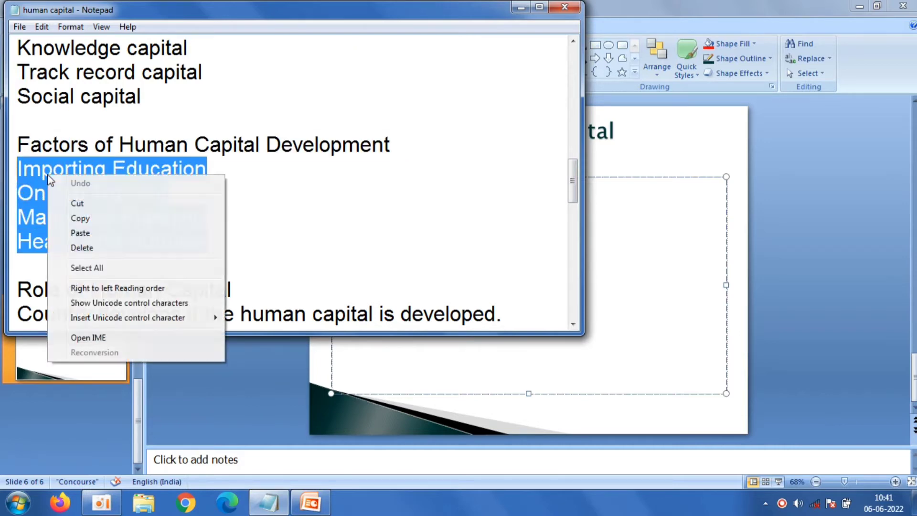
pyautogui.click(89, 218)
pyautogui.click(649, 198)
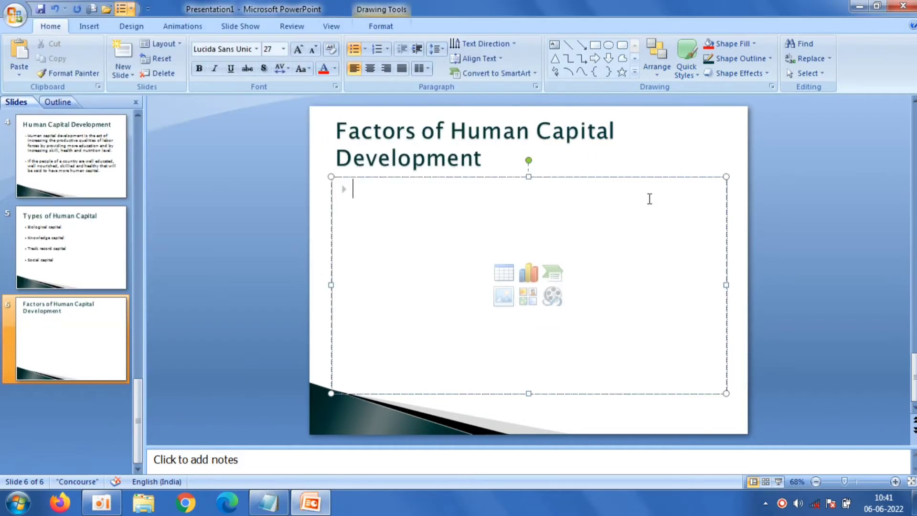
pyautogui.rightClick(649, 199)
pyautogui.click(671, 236)
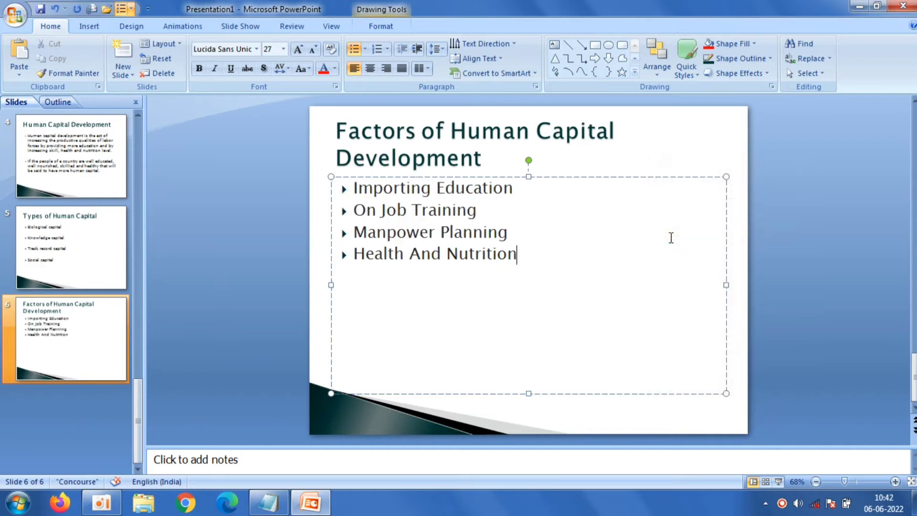
# - Add blank lines after Importing Education, On Job Training and Manpower Planning
pyautogui.press('Return')
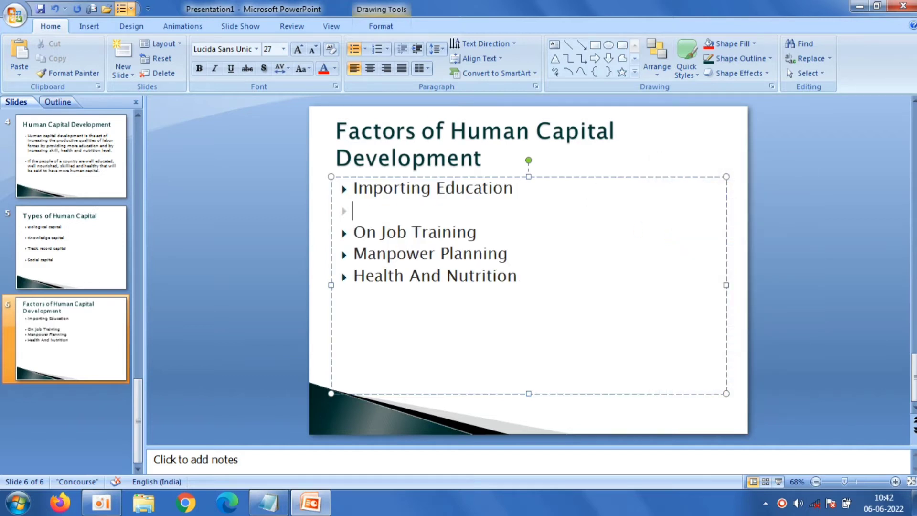
pyautogui.press('Return')
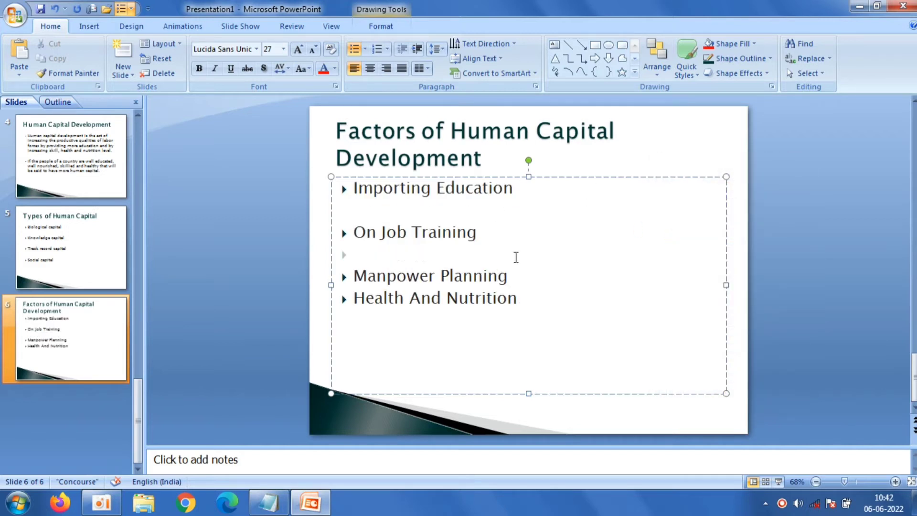
pyautogui.click(514, 277)
pyautogui.press('Return')
# - Centre the slide title
pyautogui.click(459, 153)
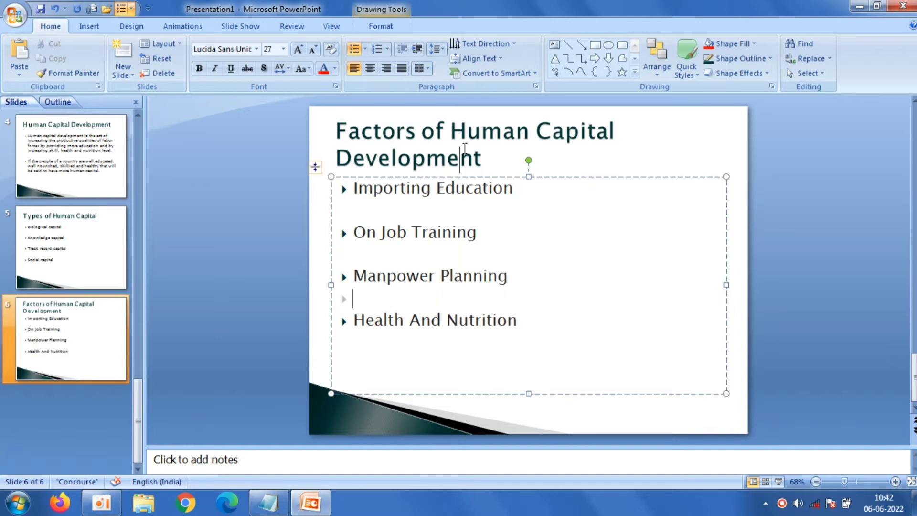
pyautogui.click(371, 69)
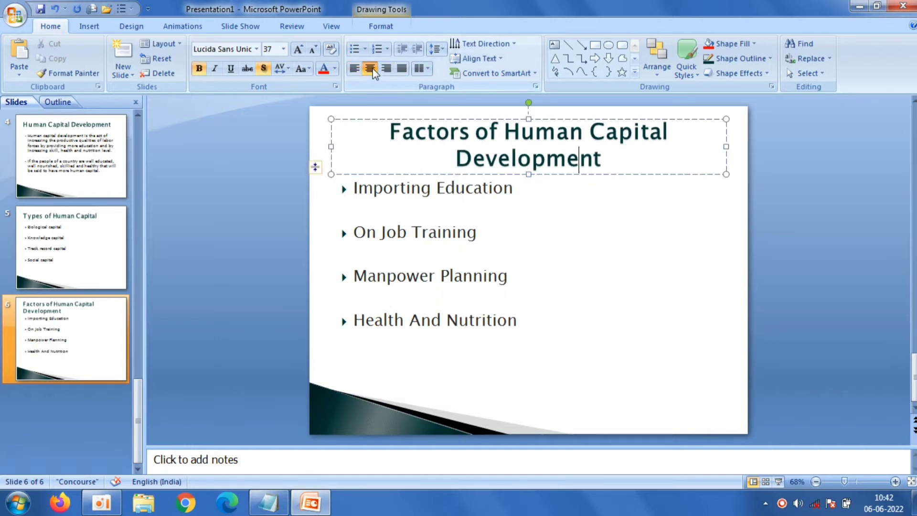
pyautogui.click(228, 142)
# - Insert the cartoon office illustration picture onto slide 6
pyautogui.click(89, 27)
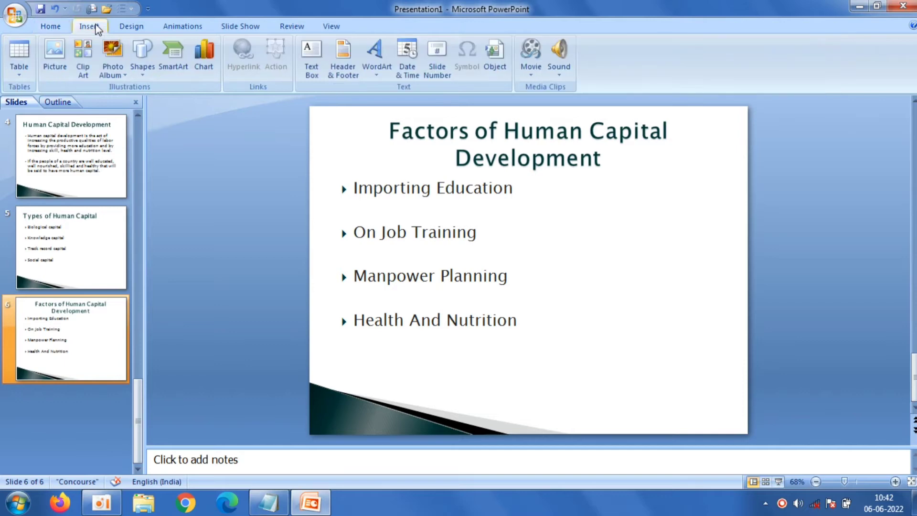
pyautogui.click(62, 53)
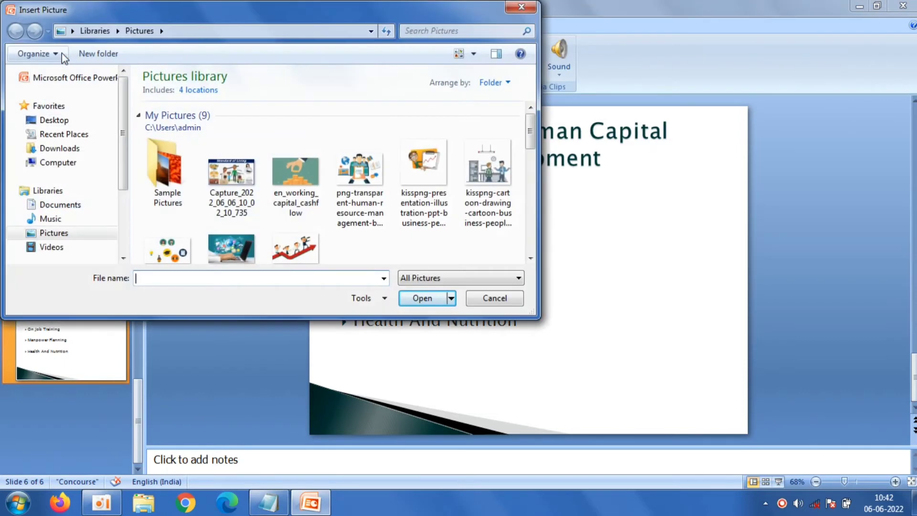
pyautogui.click(473, 186)
pyautogui.doubleClick(473, 186)
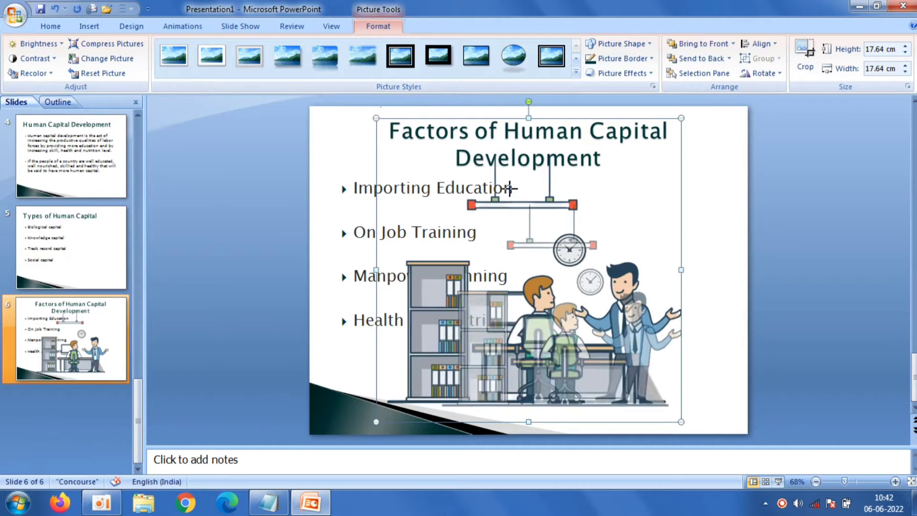
# - Resize the illustration to 12.79 × 12.79 cm and place it right of the bullets
pyautogui.moveTo(375, 116); pyautogui.dragTo(450, 191)
pyautogui.moveTo(548, 288); pyautogui.dragTo(604, 301)
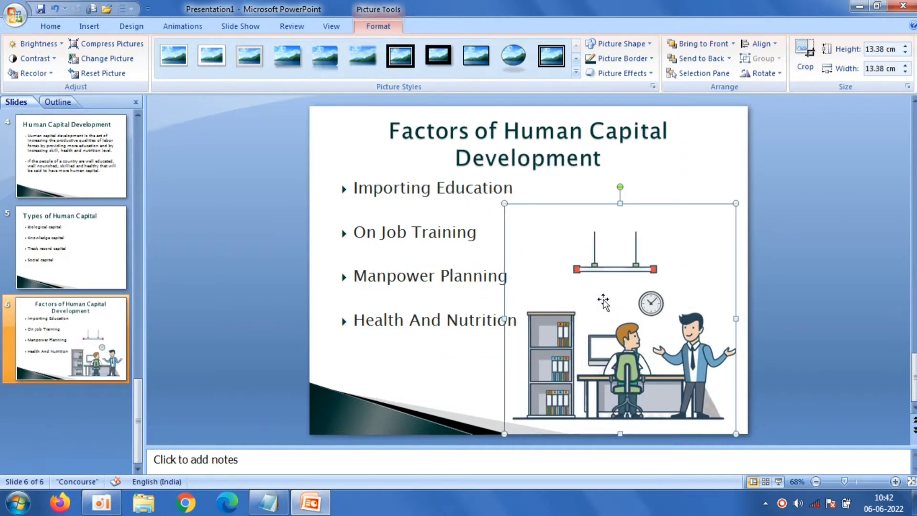
pyautogui.click(820, 256)
pyautogui.click(641, 331)
pyautogui.moveTo(502, 433); pyautogui.dragTo(516, 423)
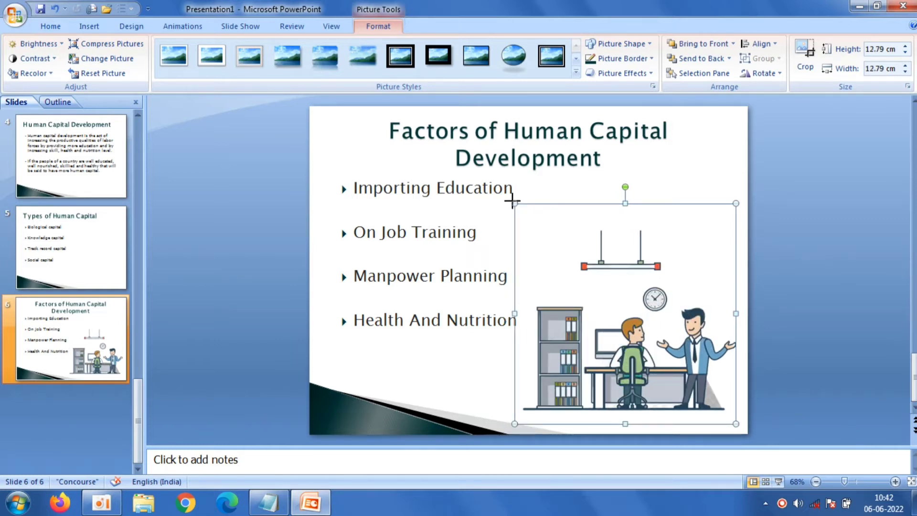
pyautogui.moveTo(512, 201); pyautogui.dragTo(520, 208)
pyautogui.click(830, 316)
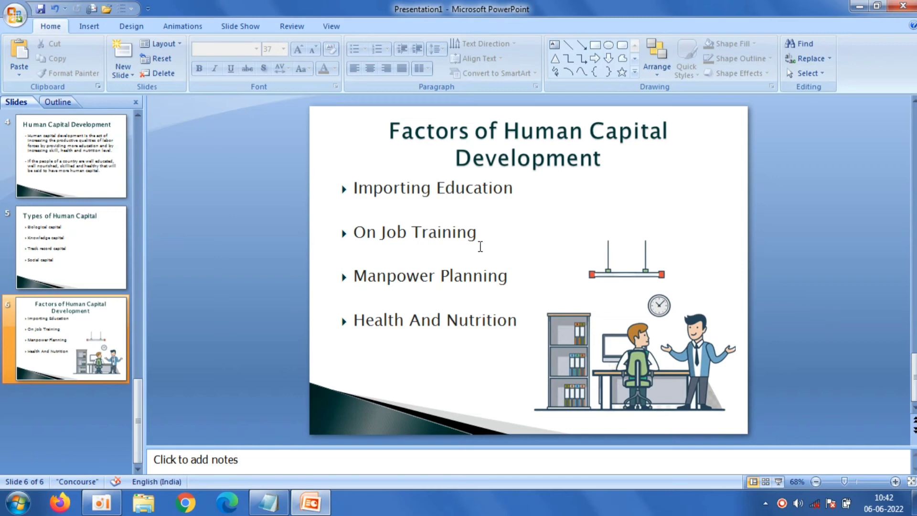
pyautogui.click(130, 75)
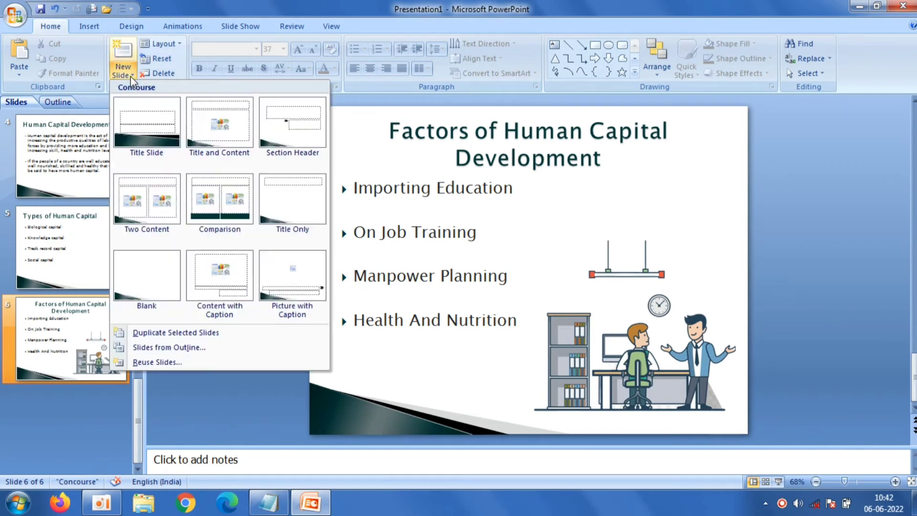
# - Insert a Title and Content slide titled 'Role of Human Capital', copied from Notepad
pyautogui.click(205, 125)
pyautogui.click(394, 147)
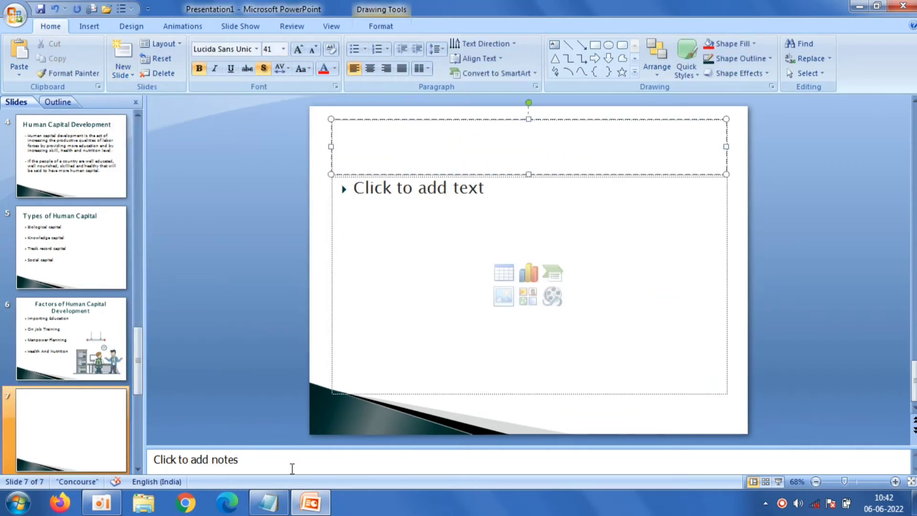
pyautogui.click(281, 501)
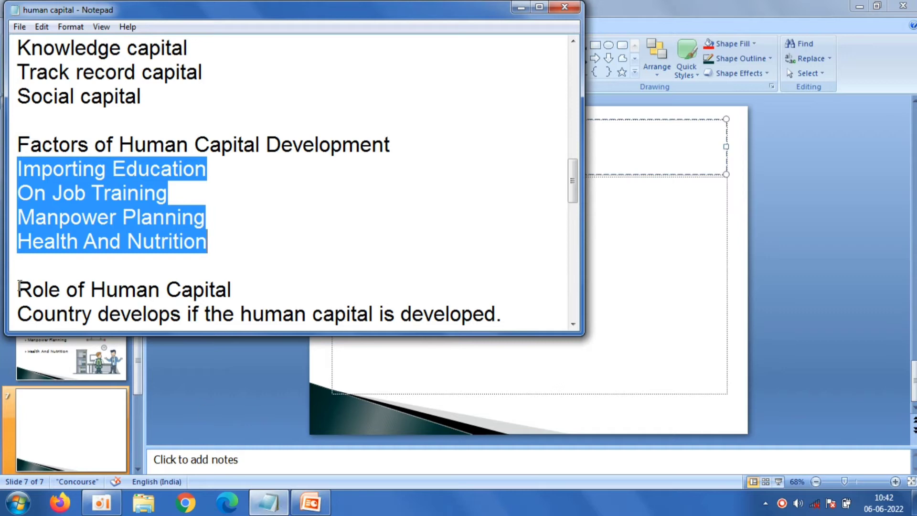
pyautogui.moveTo(19, 289); pyautogui.dragTo(240, 291)
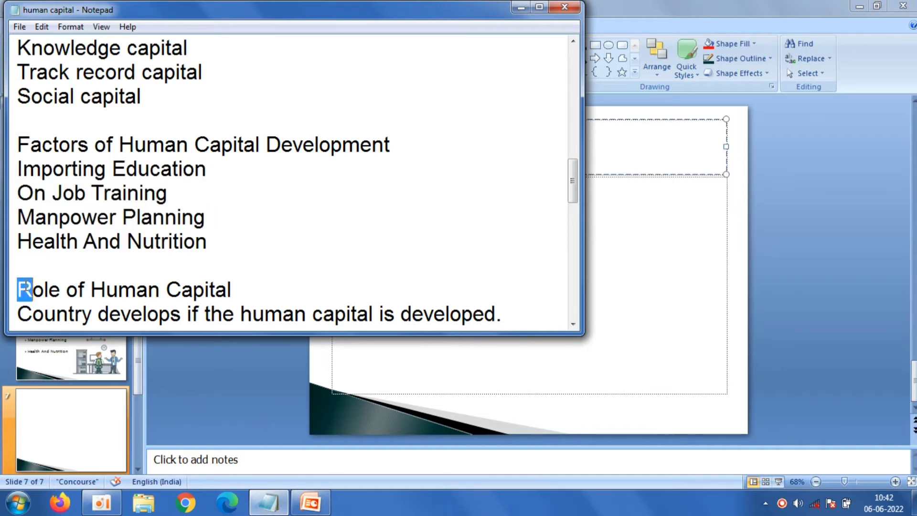
pyautogui.rightClick(218, 291)
pyautogui.click(256, 335)
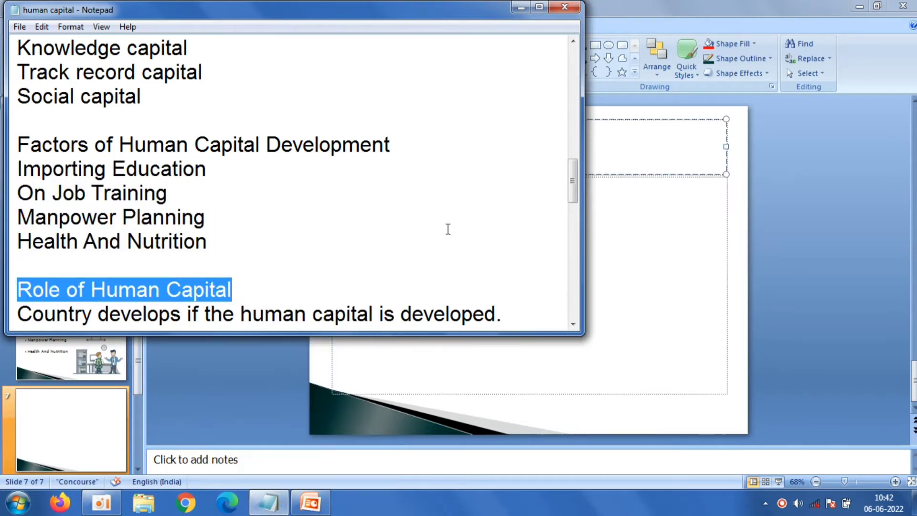
pyautogui.click(633, 141)
pyautogui.rightClick(632, 138)
pyautogui.click(647, 173)
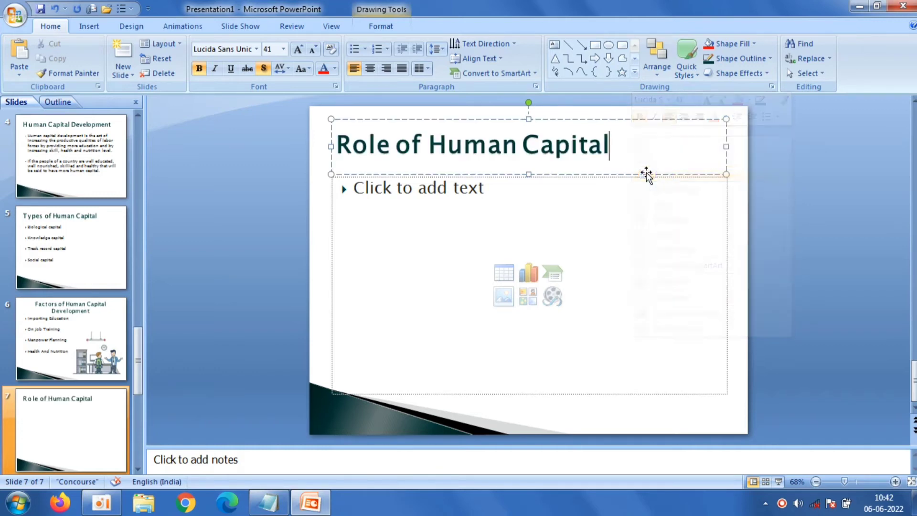
# - Paste the four role lines from Notepad into the body as bullets
pyautogui.click(422, 217)
pyautogui.click(268, 502)
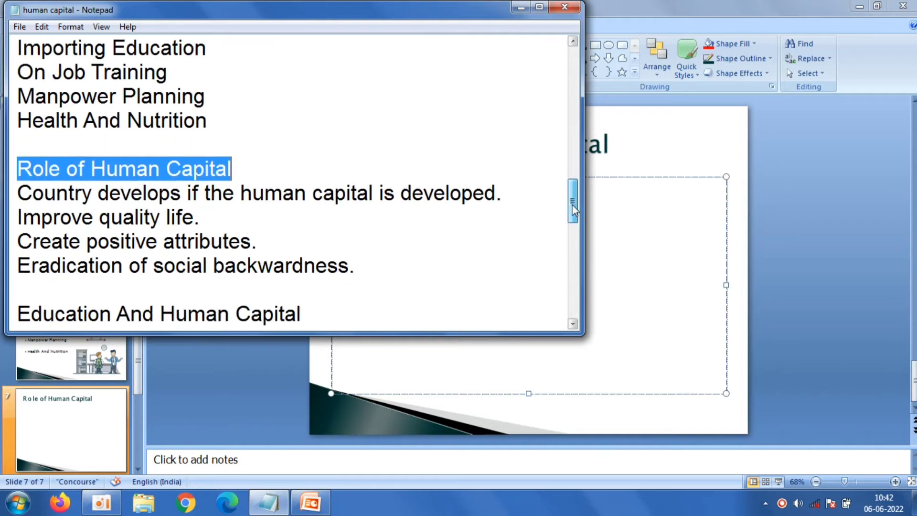
pyautogui.moveTo(573, 191); pyautogui.dragTo(574, 214)
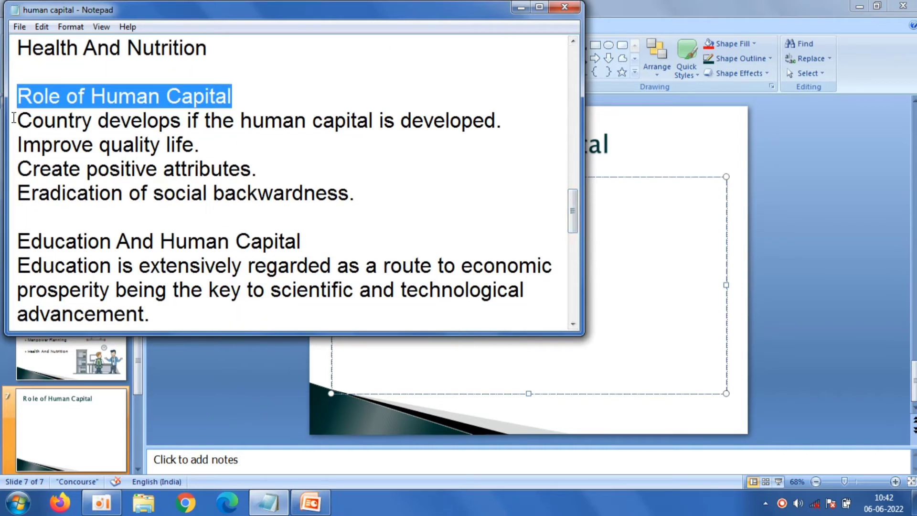
pyautogui.moveTo(14, 118)
pyautogui.mouseDown()
pyautogui.moveTo(324, 192)
pyautogui.moveTo(371, 190)
pyautogui.mouseUp()
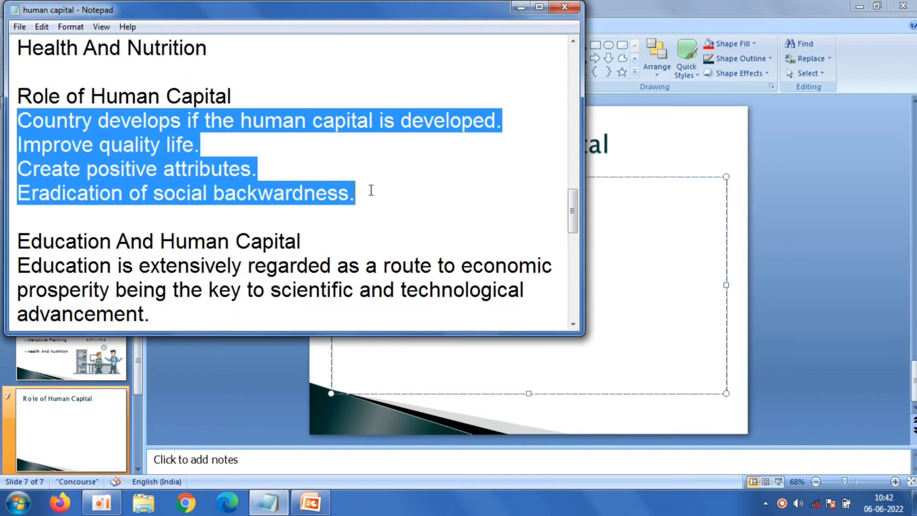
pyautogui.rightClick(137, 146)
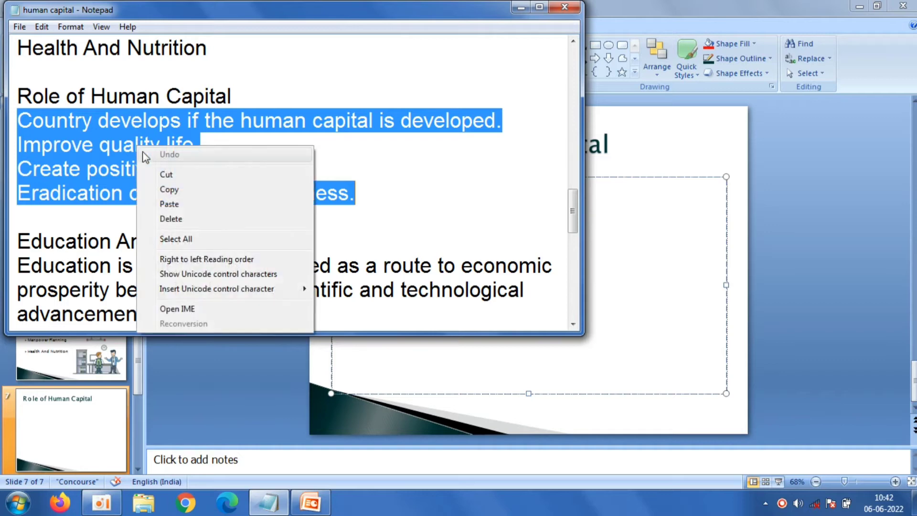
pyautogui.click(160, 182)
pyautogui.click(658, 205)
pyautogui.rightClick(658, 205)
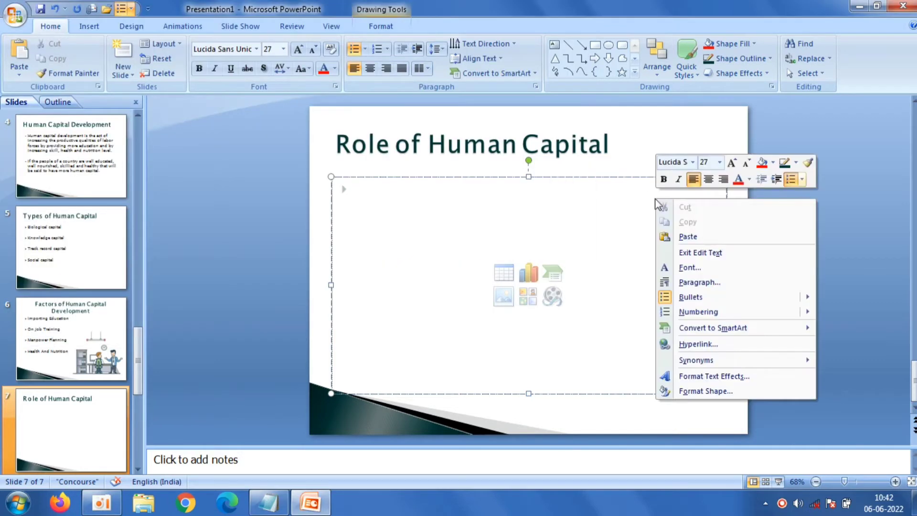
pyautogui.click(688, 237)
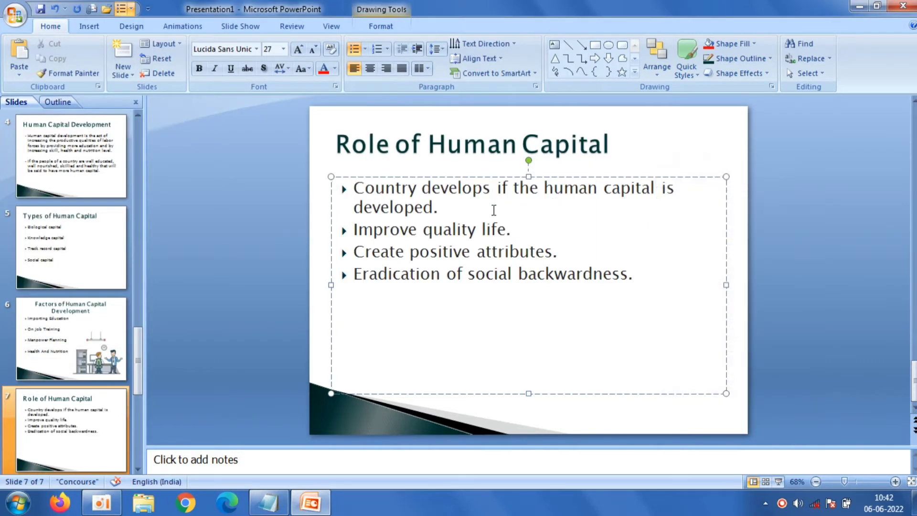
# - Add blank lines between the four role bullets to space them out
pyautogui.press('Return')
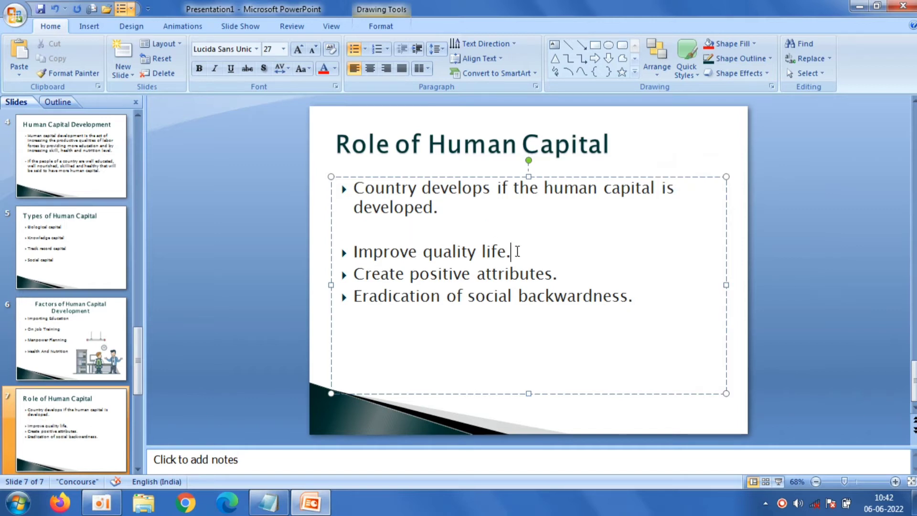
pyautogui.press('Return')
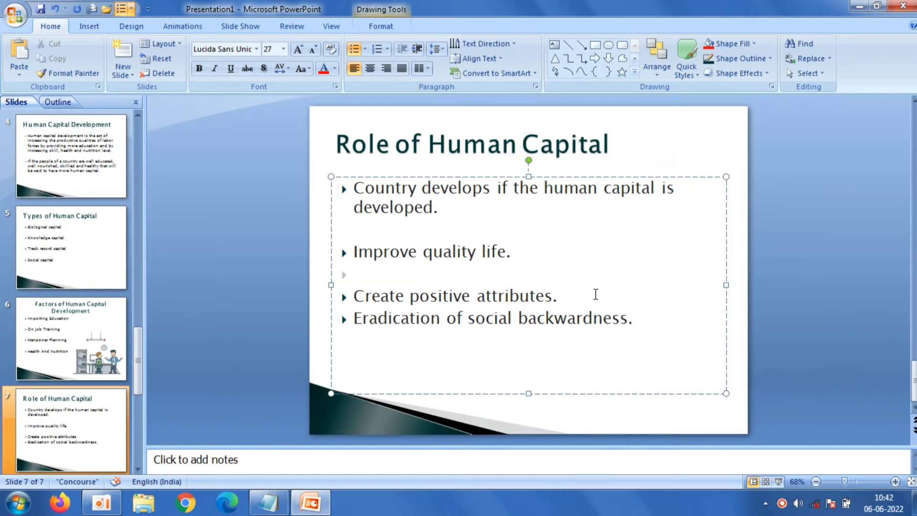
pyautogui.press('Return')
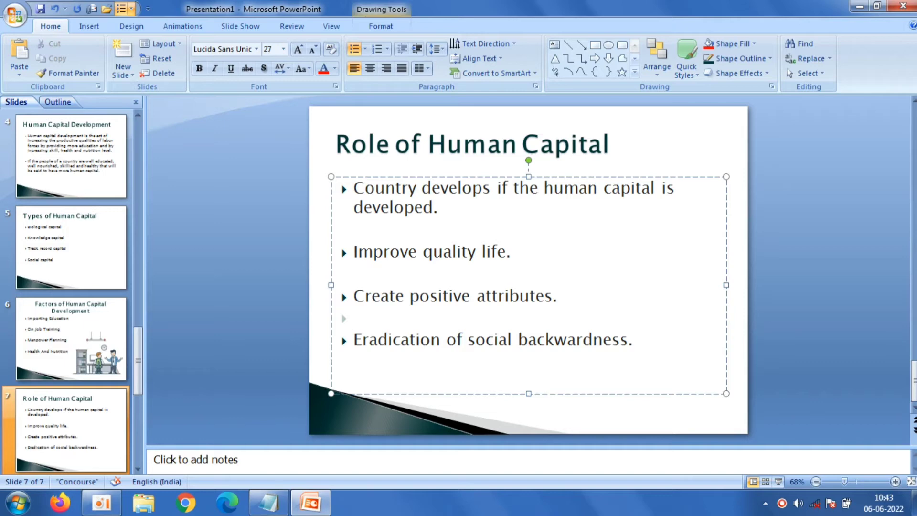
pyautogui.click(180, 207)
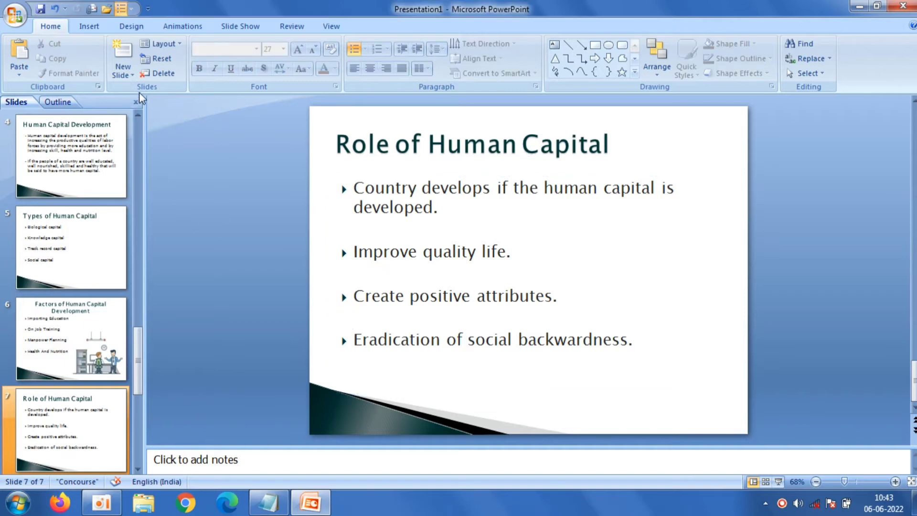
# - Insert a Title and Content slide titled 'Education And Human Capital' from Notepad
pyautogui.click(123, 72)
pyautogui.click(229, 110)
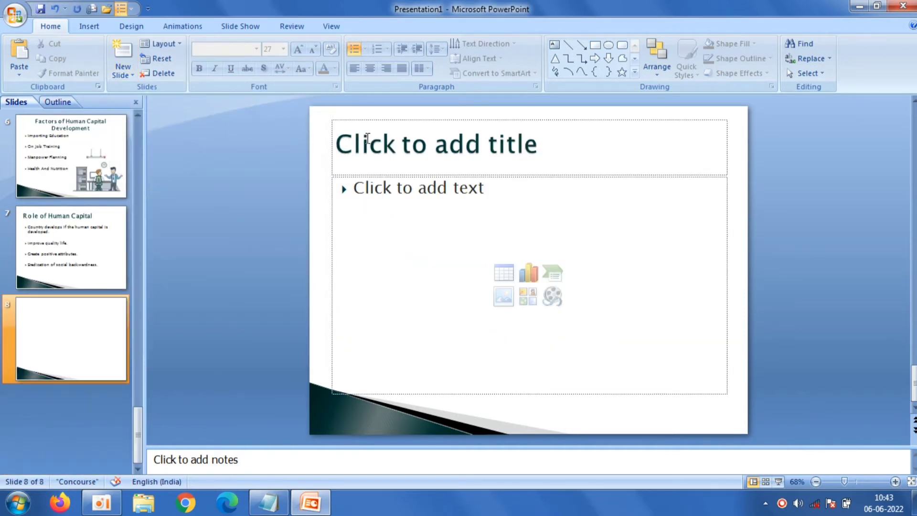
pyautogui.click(367, 138)
pyautogui.click(268, 503)
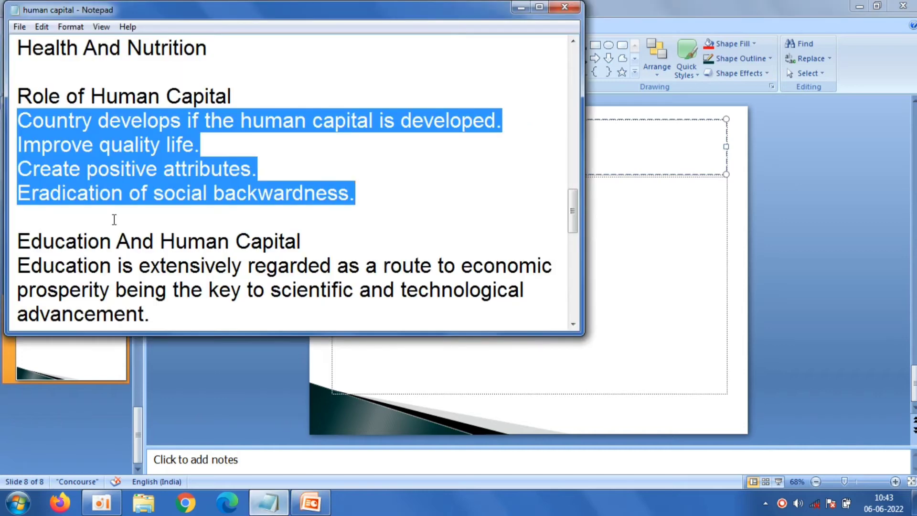
pyautogui.moveTo(18, 240); pyautogui.dragTo(340, 234)
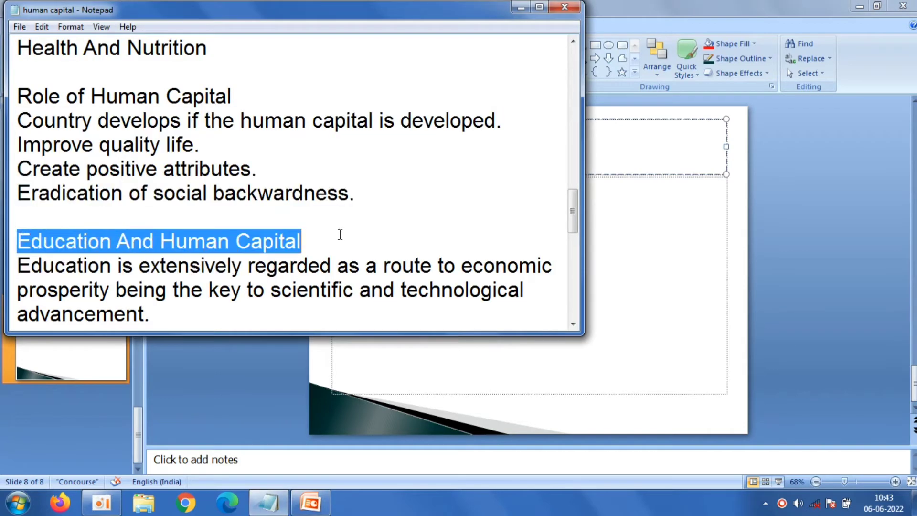
pyautogui.rightClick(282, 241)
pyautogui.click(313, 282)
pyautogui.click(639, 135)
pyautogui.rightClick(638, 135)
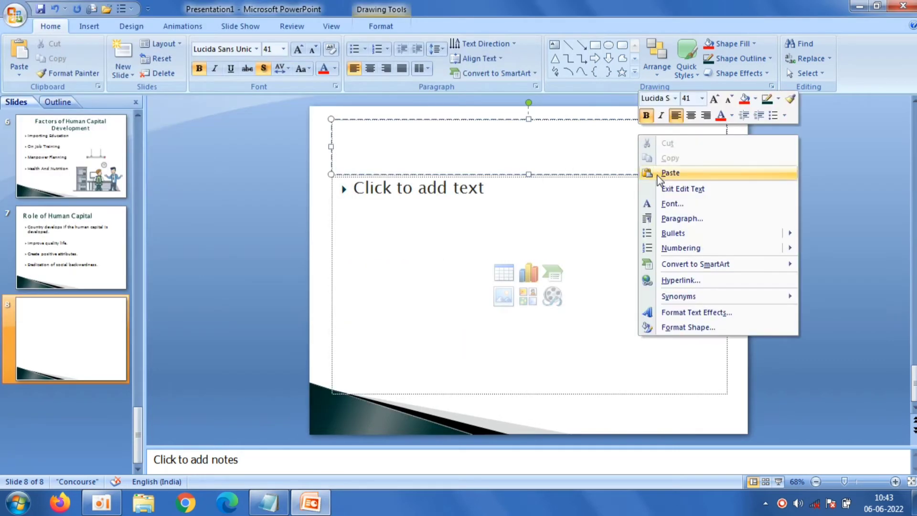
pyautogui.click(660, 175)
# - Paste the three-sentence education paragraph from Notepad into the body as three bullets
pyautogui.click(392, 221)
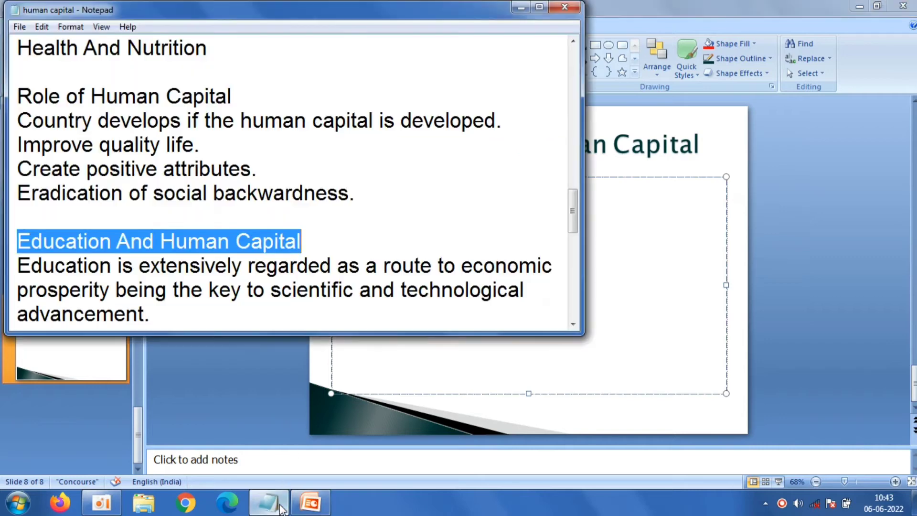
pyautogui.click(269, 503)
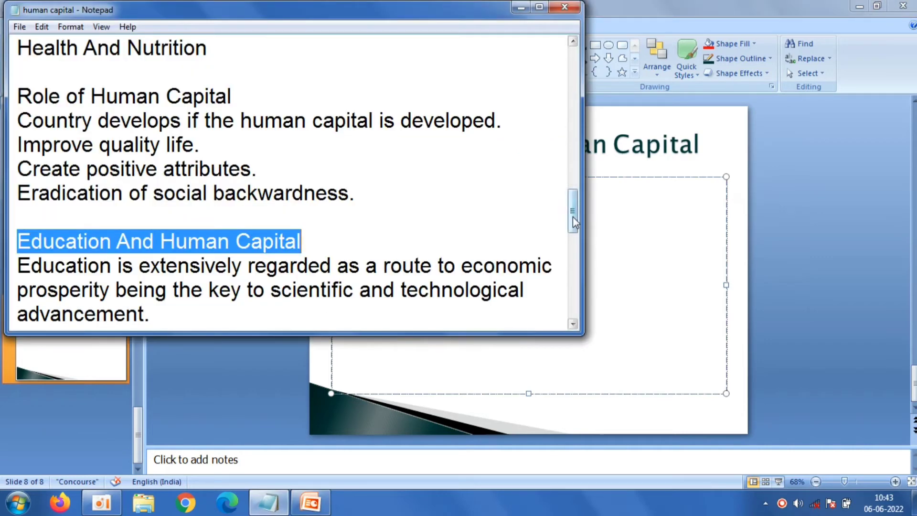
pyautogui.moveTo(573, 216); pyautogui.dragTo(575, 246)
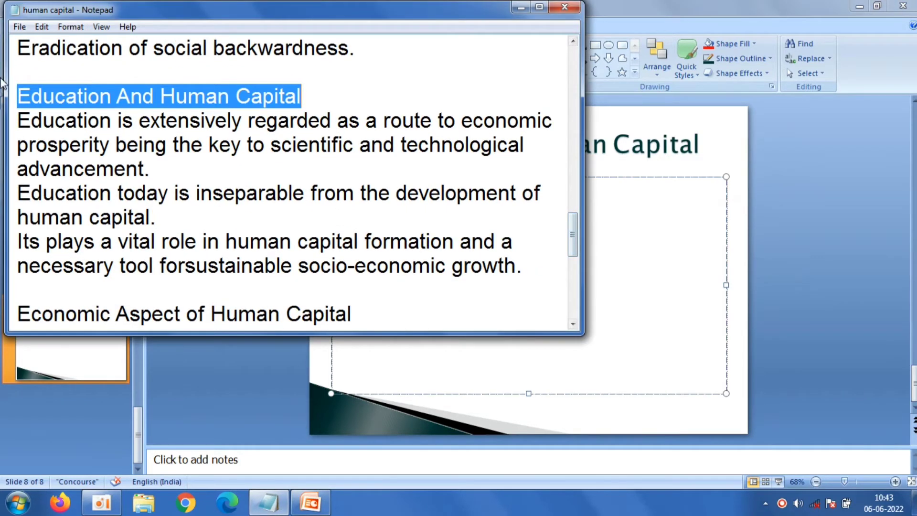
pyautogui.moveTo(17, 118); pyautogui.dragTo(613, 278)
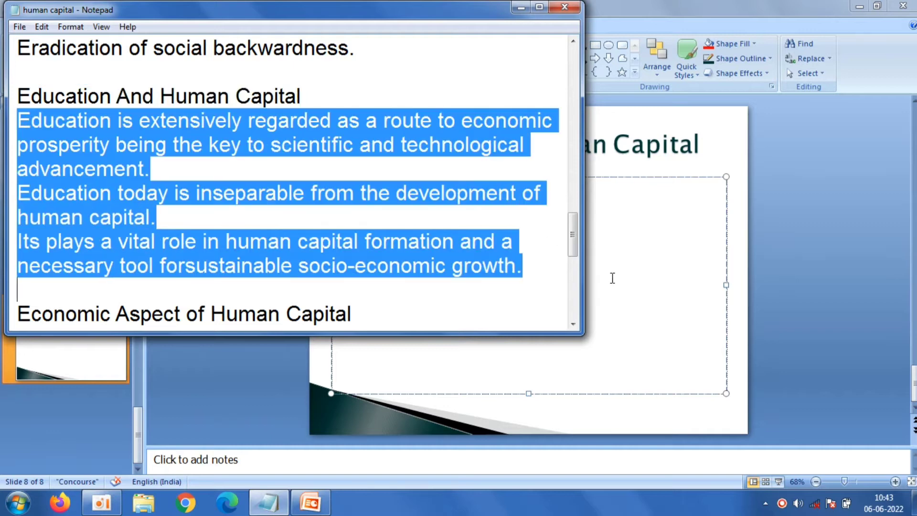
pyautogui.rightClick(144, 178)
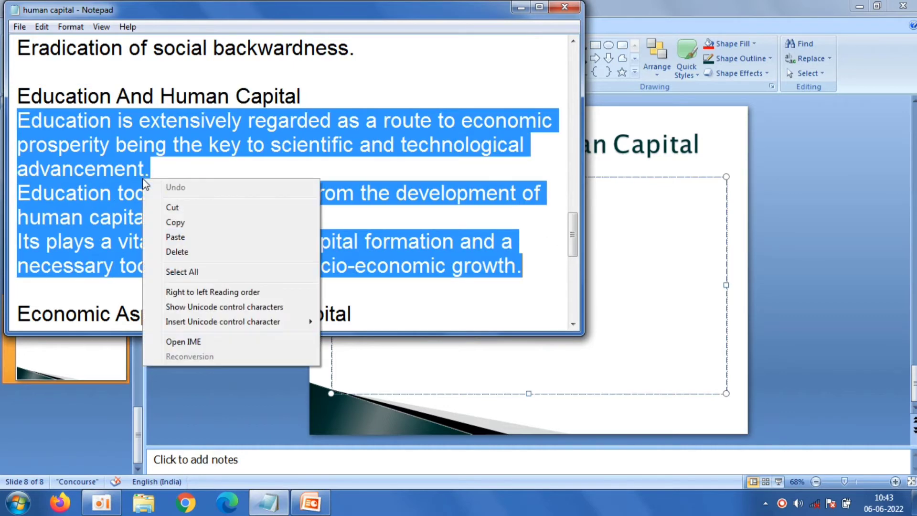
pyautogui.click(172, 221)
pyautogui.click(642, 199)
pyautogui.rightClick(643, 200)
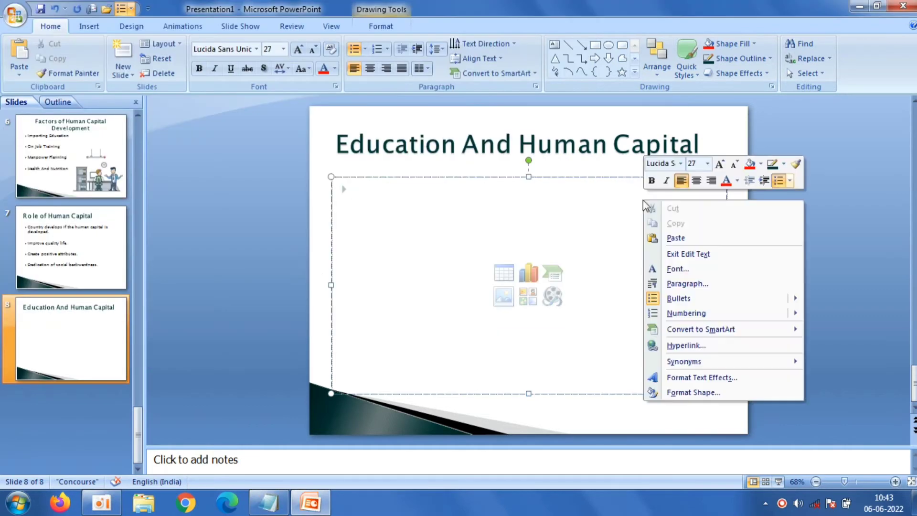
pyautogui.click(676, 238)
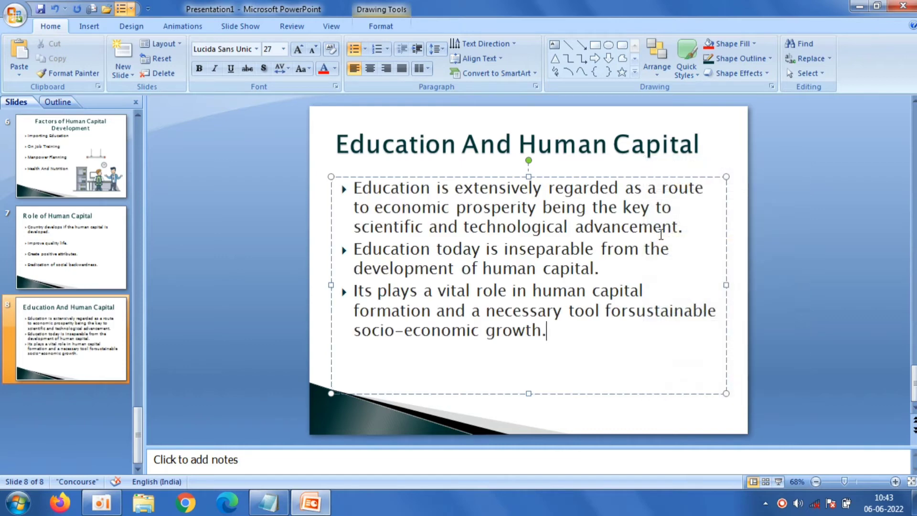
pyautogui.click(258, 248)
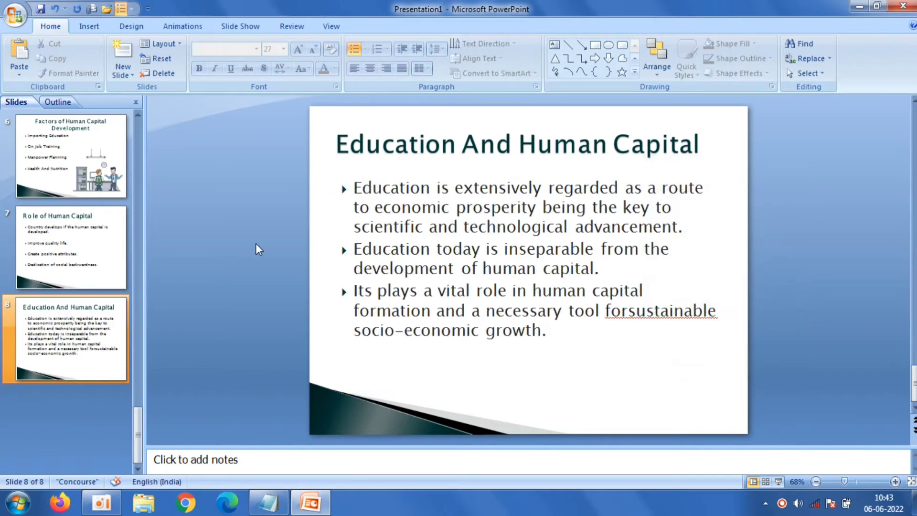
# - Insert a Title and Content slide titled 'Economic Aspect of Human Capital' from Notepad
pyautogui.click(123, 71)
pyautogui.click(219, 129)
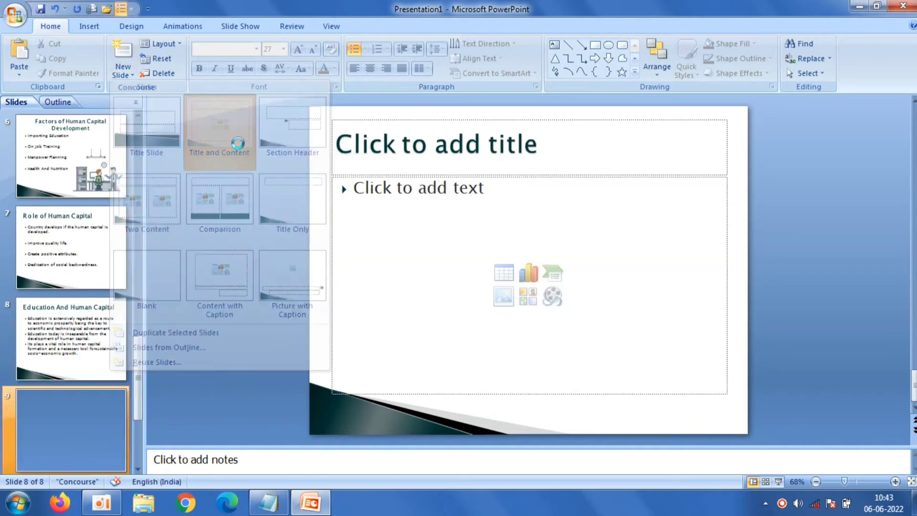
pyautogui.click(411, 135)
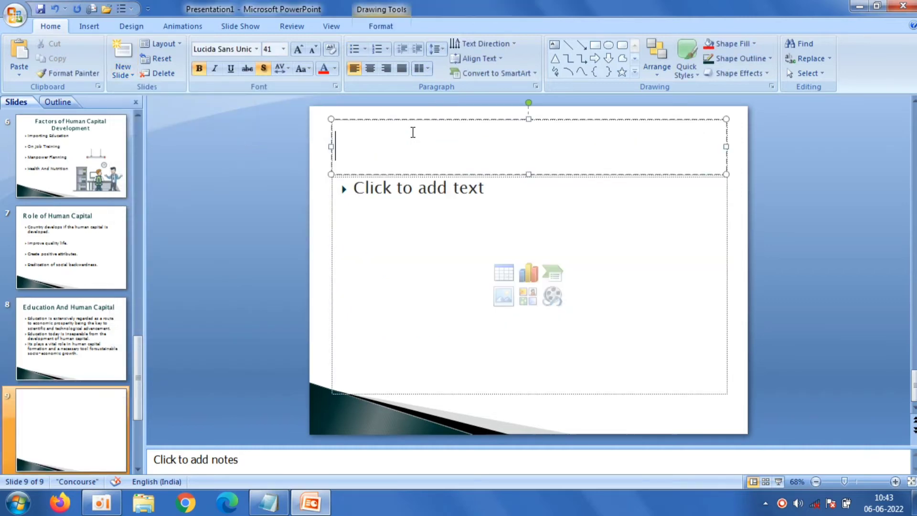
pyautogui.click(269, 502)
pyautogui.moveTo(364, 314); pyautogui.dragTo(2, 319)
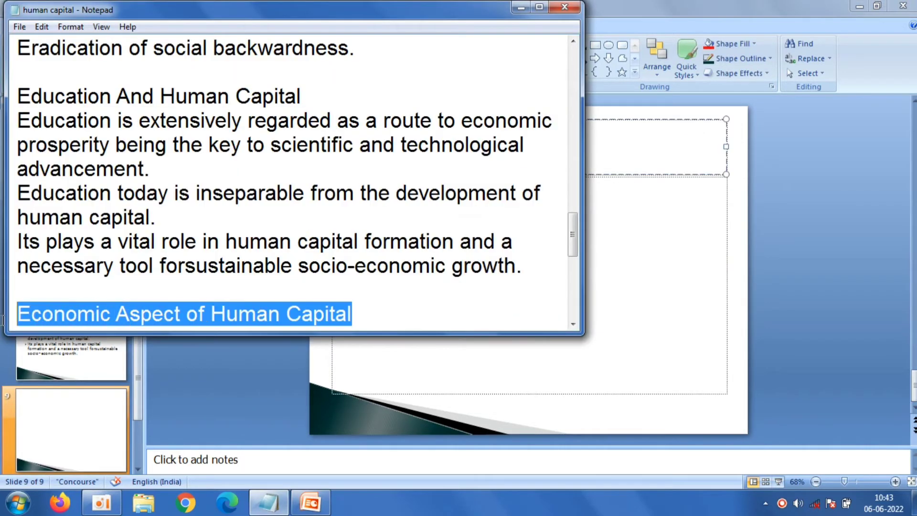
pyautogui.rightClick(44, 315)
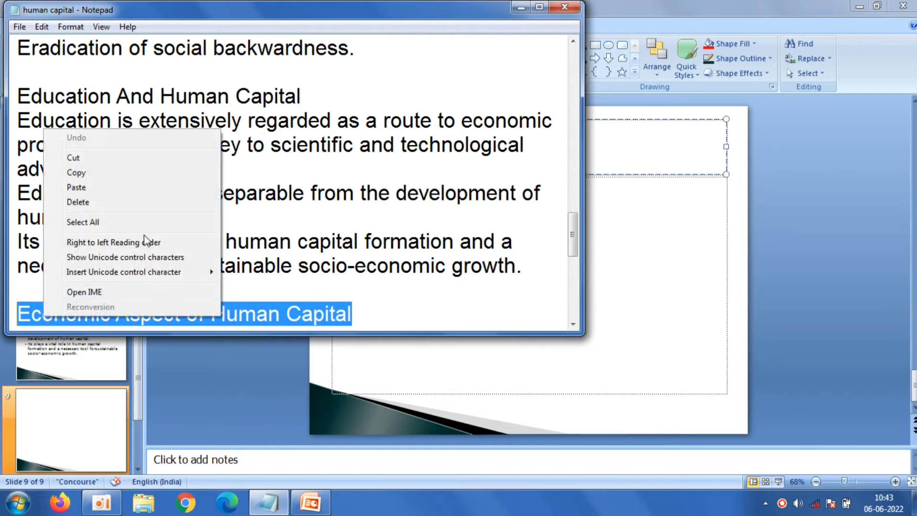
pyautogui.click(167, 172)
pyautogui.click(621, 142)
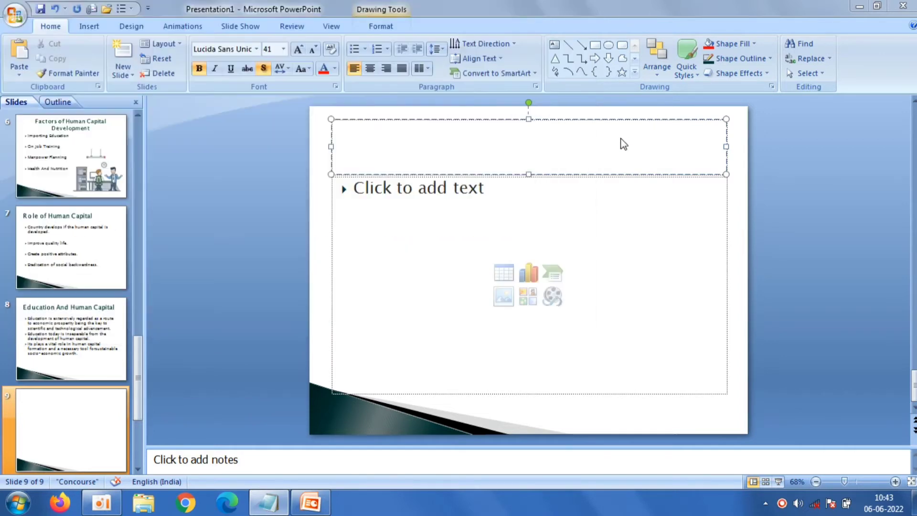
pyautogui.rightClick(622, 143)
pyautogui.click(644, 176)
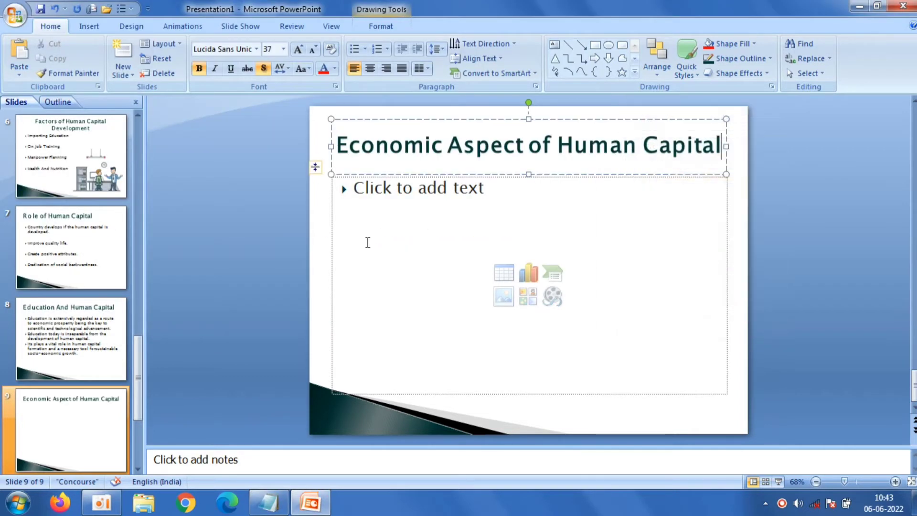
# - Paste the eight economic aspect lines, Full Utilization of Resources to Reduction in Poverty, as bullets
pyautogui.click(269, 503)
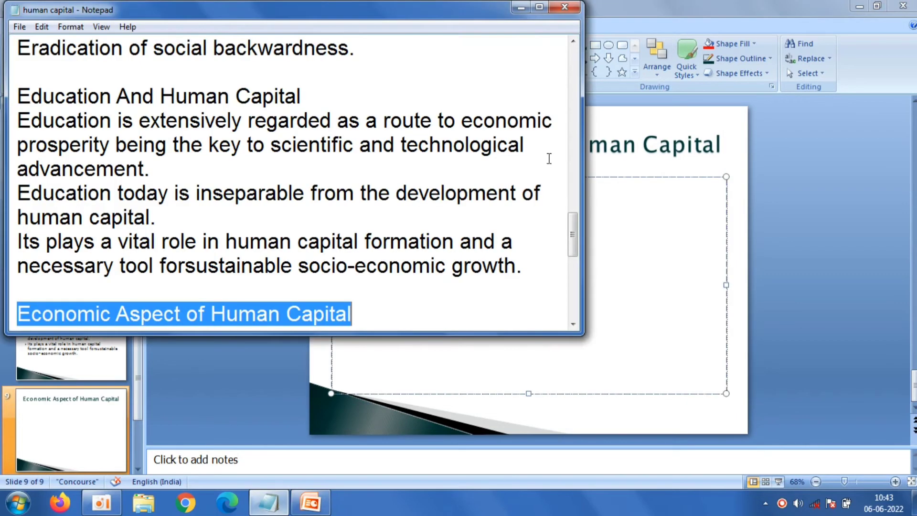
pyautogui.moveTo(574, 239); pyautogui.dragTo(574, 278)
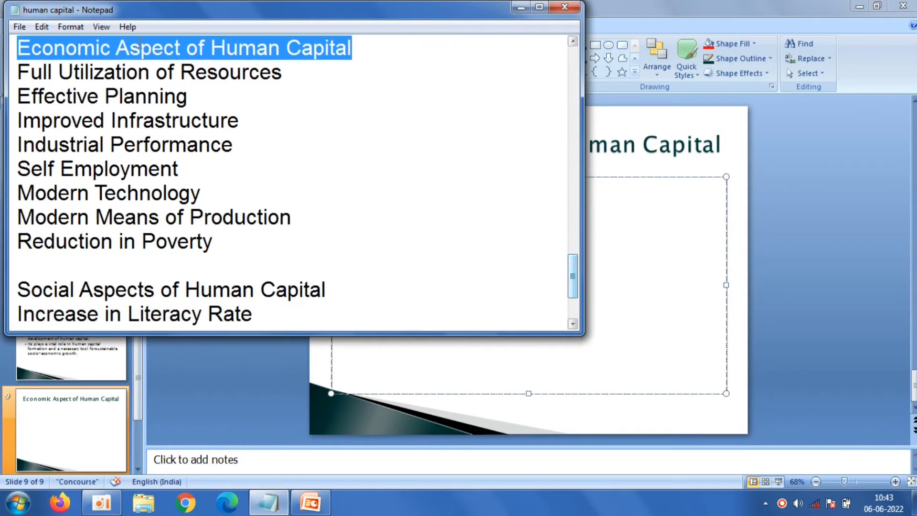
pyautogui.moveTo(18, 67); pyautogui.dragTo(324, 274)
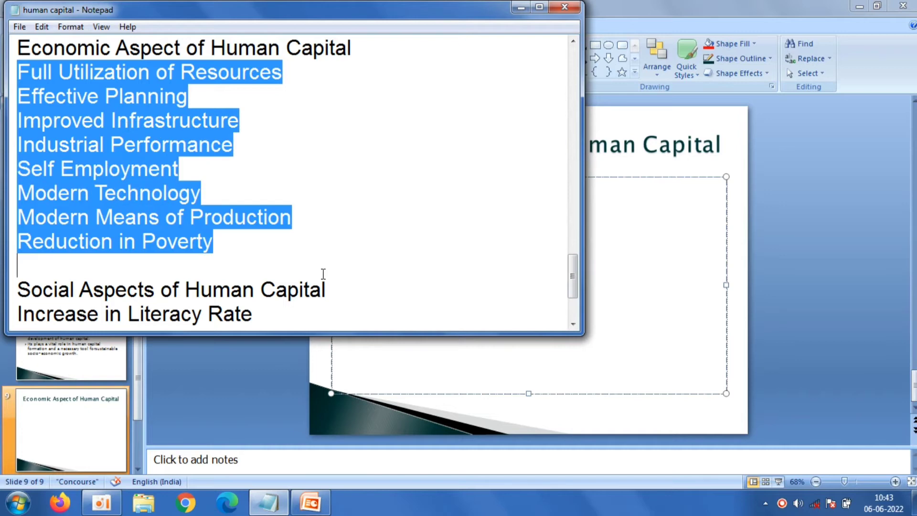
pyautogui.rightClick(74, 145)
pyautogui.click(123, 191)
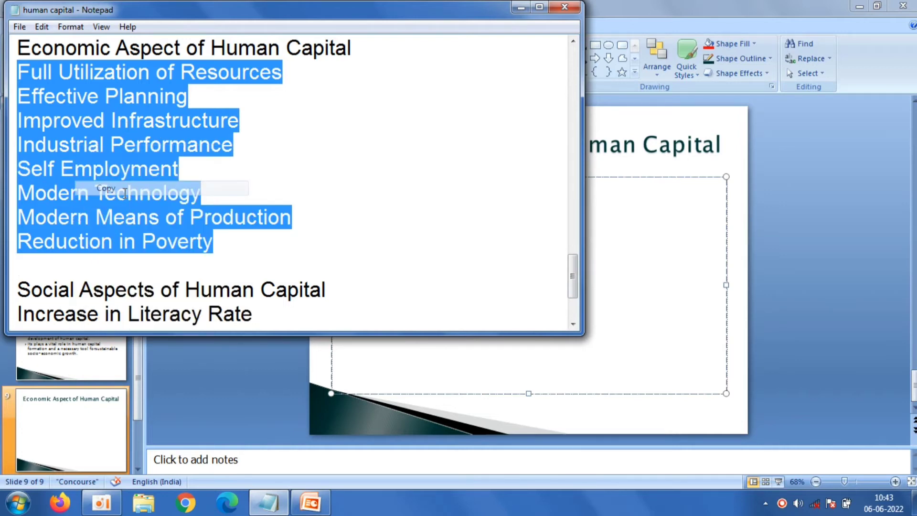
pyautogui.click(663, 195)
pyautogui.rightClick(626, 207)
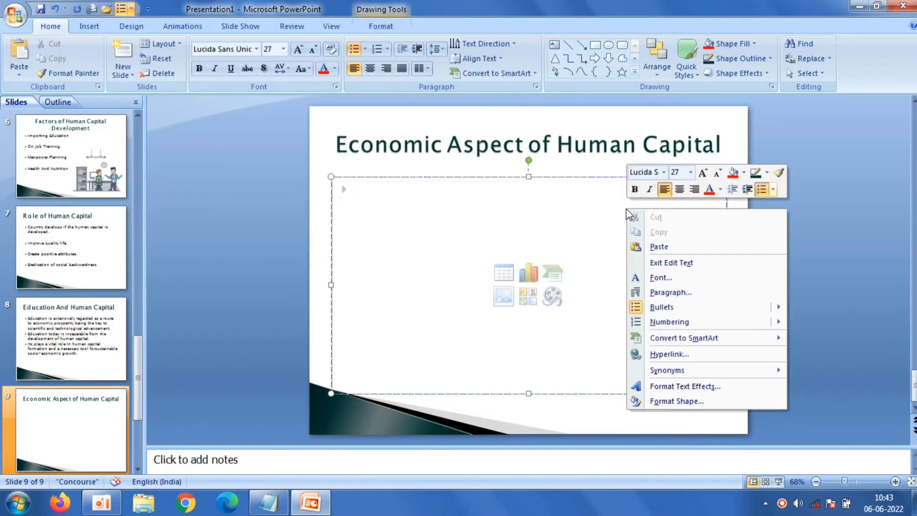
pyautogui.click(650, 247)
pyautogui.click(289, 196)
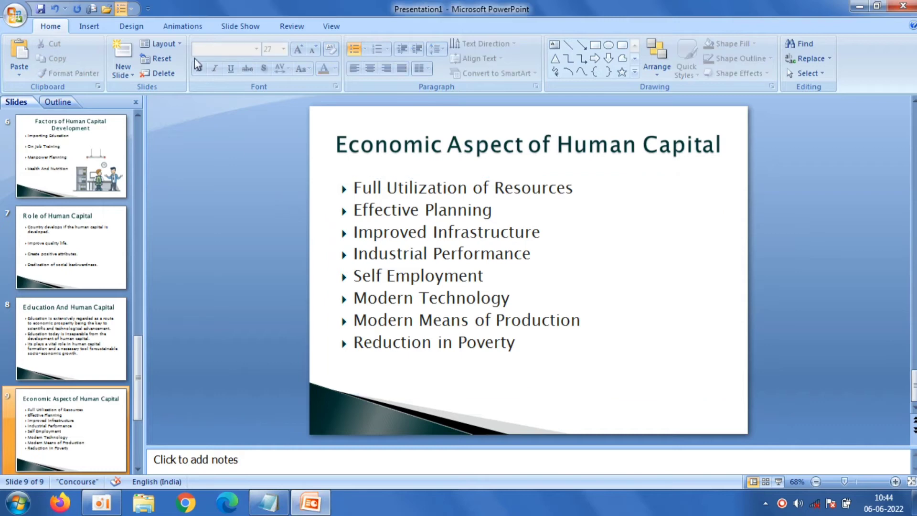
# - Insert the The-Undeniable-Survival laptop technology picture onto slide 9
pyautogui.click(90, 25)
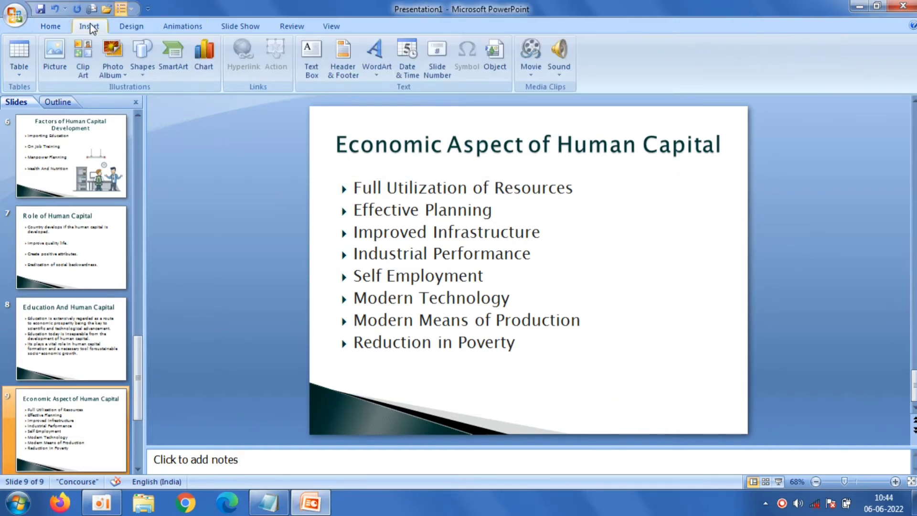
pyautogui.click(57, 47)
pyautogui.click(249, 249)
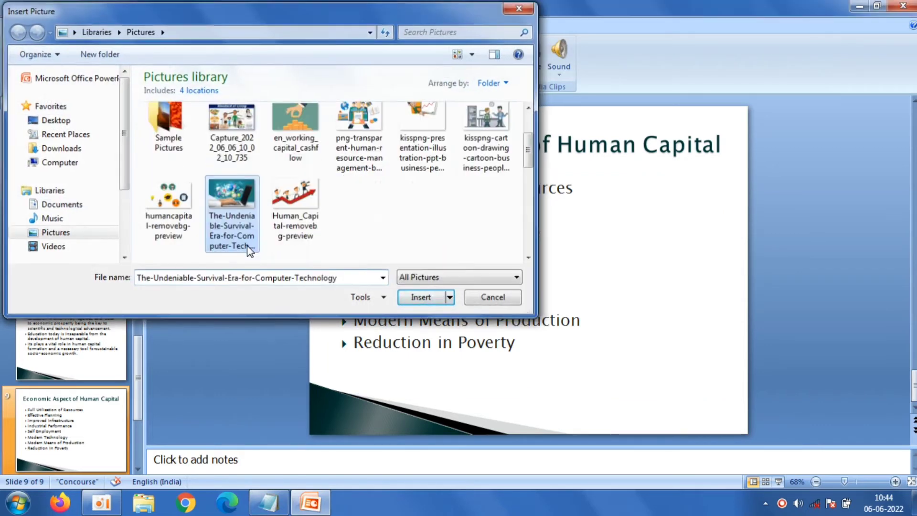
pyautogui.doubleClick(248, 249)
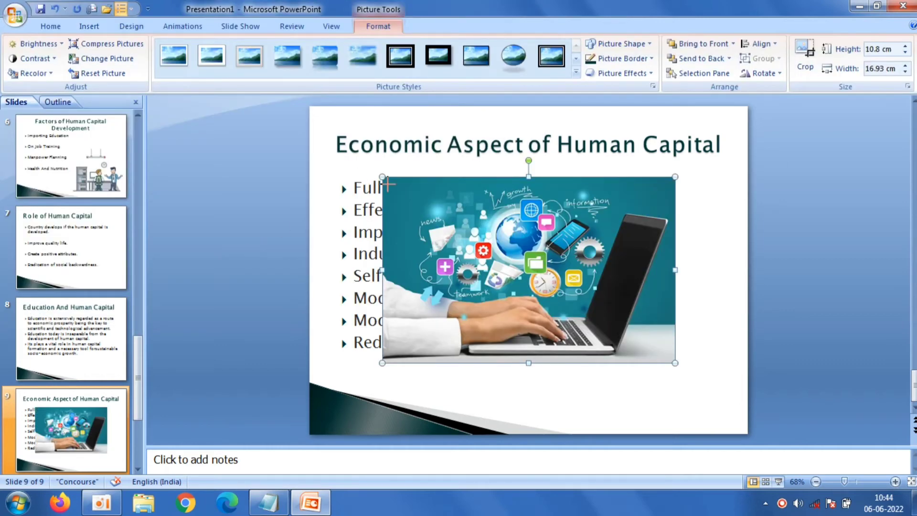
# - Resize the picture to 5.76 × 9.03 cm and position it right of the bullets
pyautogui.moveTo(388, 183); pyautogui.dragTo(503, 256)
pyautogui.moveTo(579, 321); pyautogui.dragTo(652, 271)
pyautogui.moveTo(745, 312); pyautogui.dragTo(725, 297)
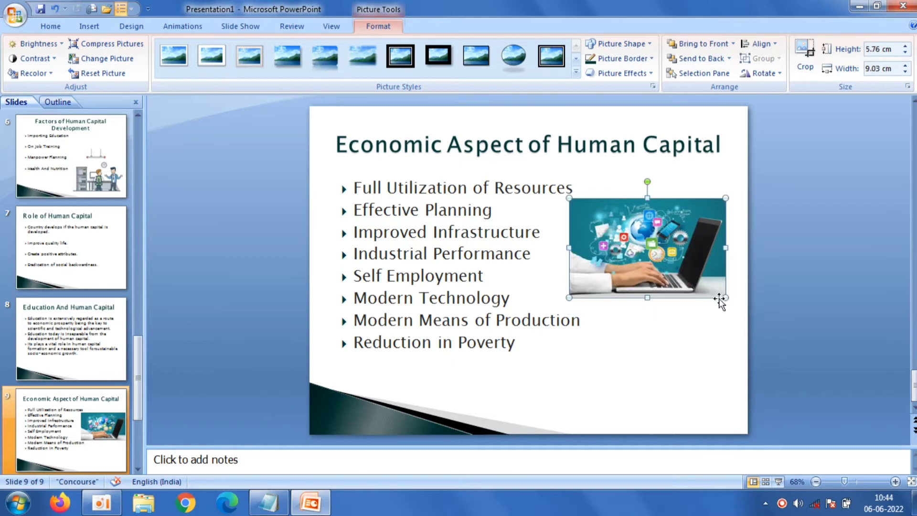
pyautogui.moveTo(639, 256); pyautogui.dragTo(643, 267)
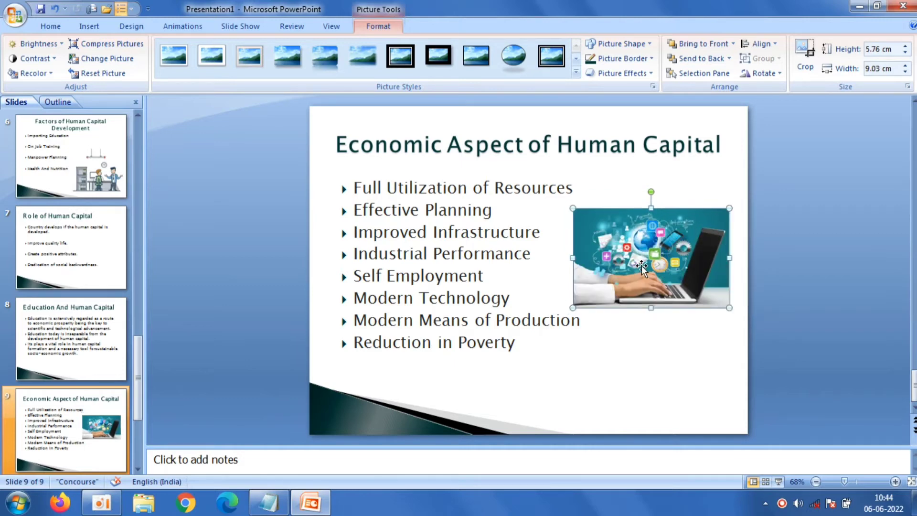
pyautogui.click(235, 176)
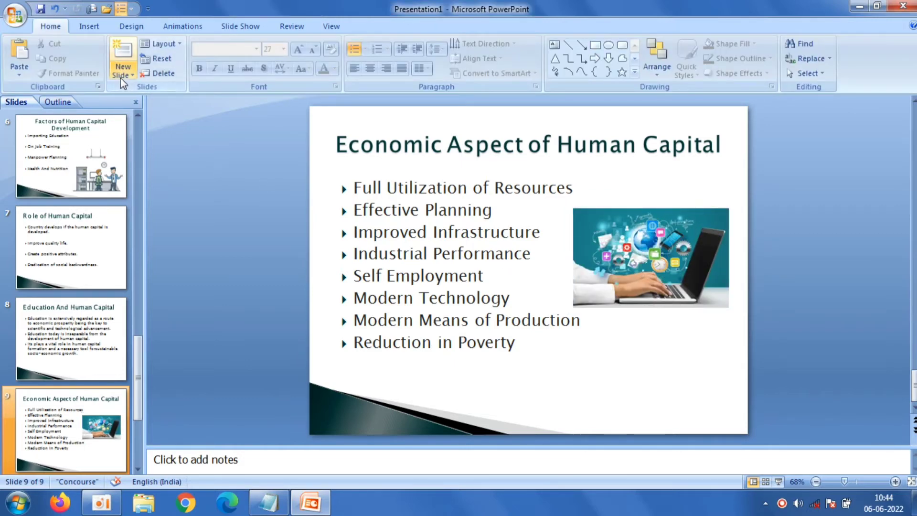
# - Add Title and Content slide 10 and paste the heading 'Social Aspects of Human Capital' from Notepad
pyautogui.click(123, 71)
pyautogui.click(208, 122)
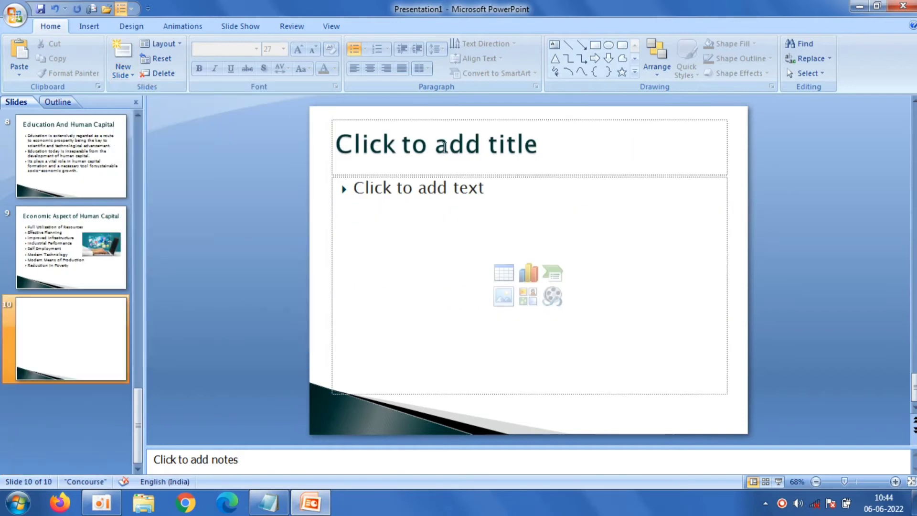
pyautogui.click(363, 146)
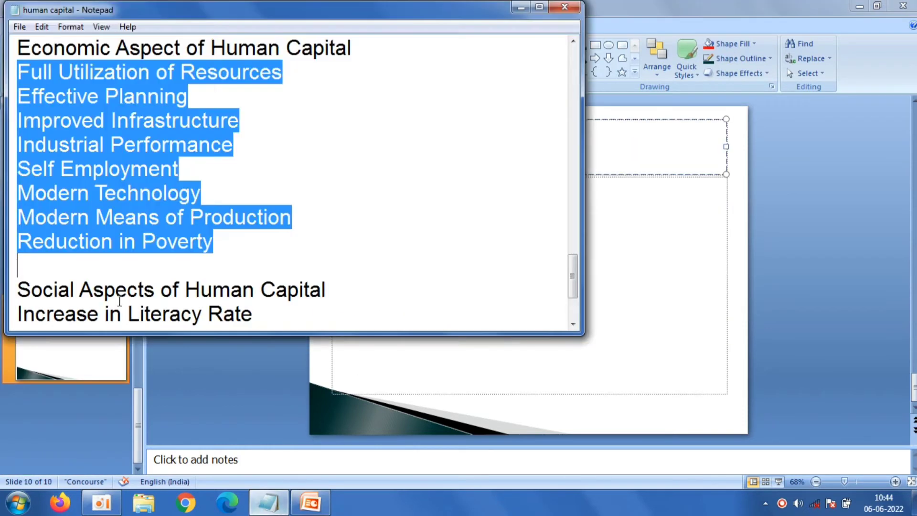
pyautogui.click(269, 503)
pyautogui.moveTo(17, 285); pyautogui.dragTo(354, 291)
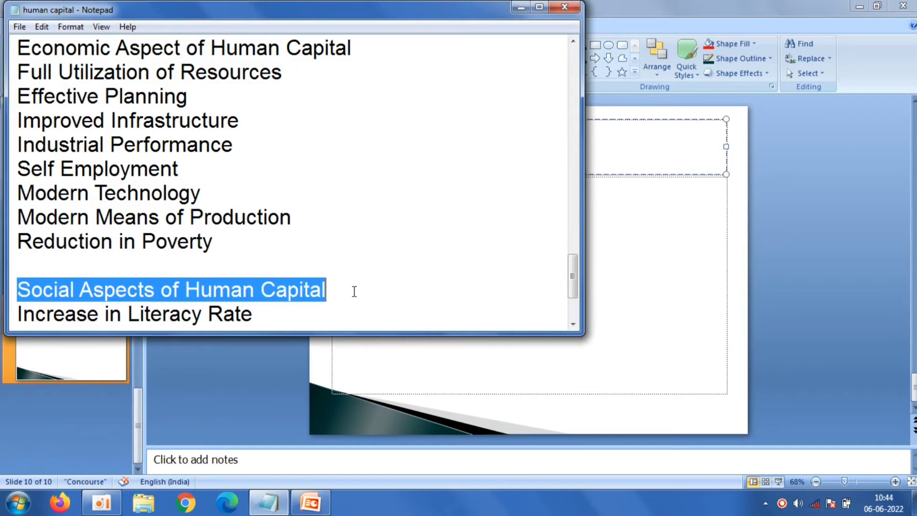
pyautogui.rightClick(311, 289)
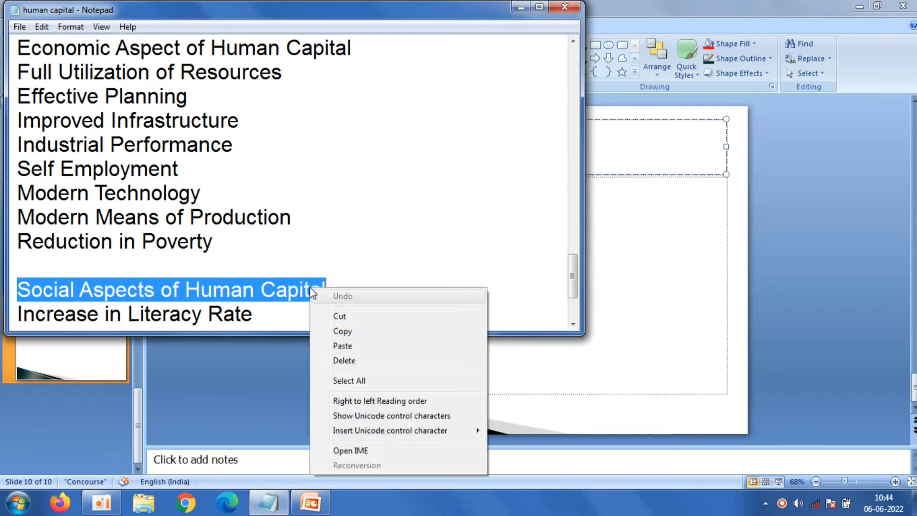
pyautogui.click(346, 329)
pyautogui.click(619, 142)
pyautogui.rightClick(615, 136)
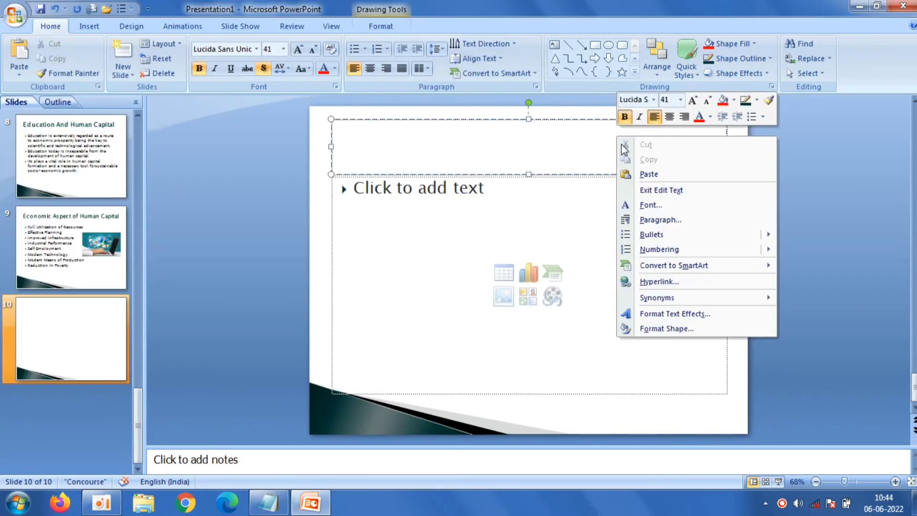
# - Paste the three bullets from Increase in Literacy Rate to Better Living Standard, blank lines between, then open the picture browser
pyautogui.click(453, 206)
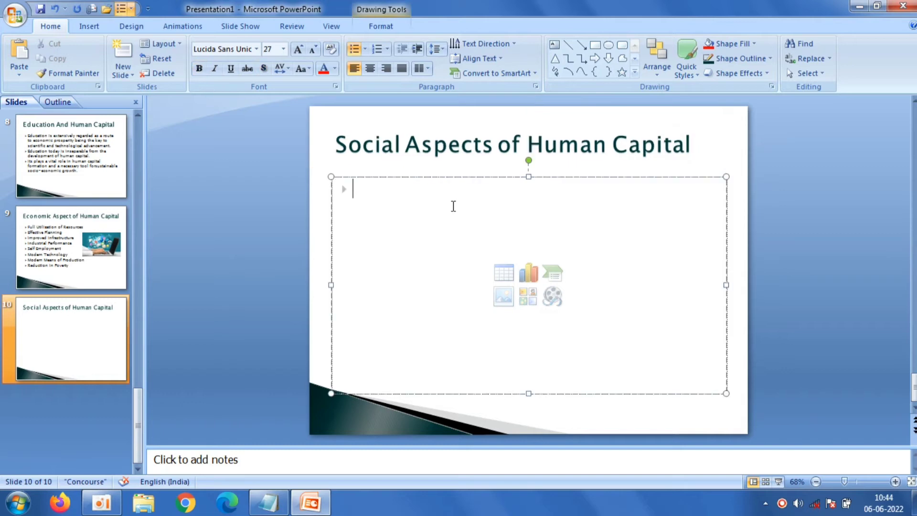
pyautogui.click(269, 503)
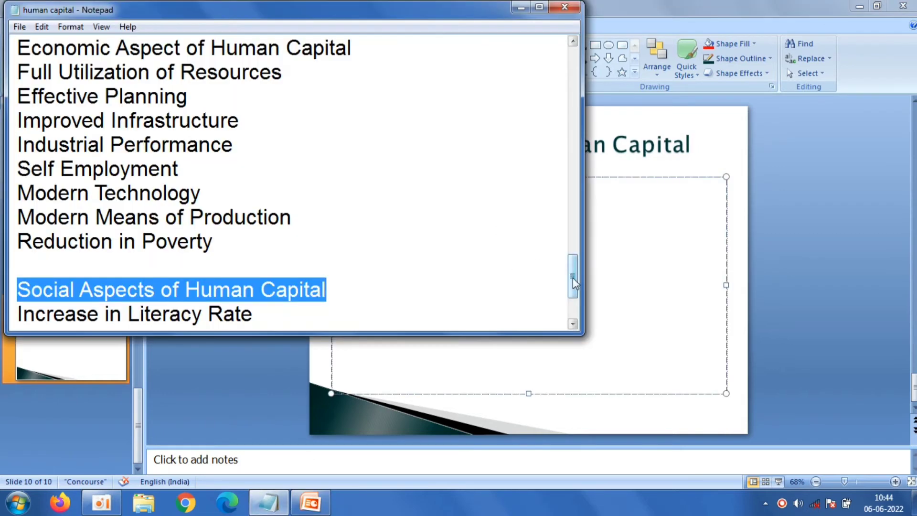
pyautogui.moveTo(573, 280); pyautogui.dragTo(577, 307)
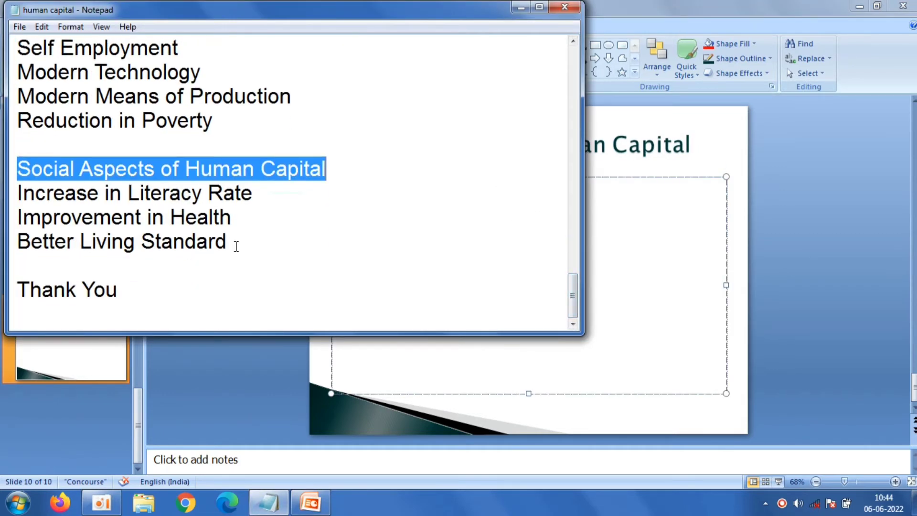
pyautogui.moveTo(236, 246)
pyautogui.mouseDown()
pyautogui.moveTo(53, 193)
pyautogui.moveTo(24, 196)
pyautogui.mouseUp()
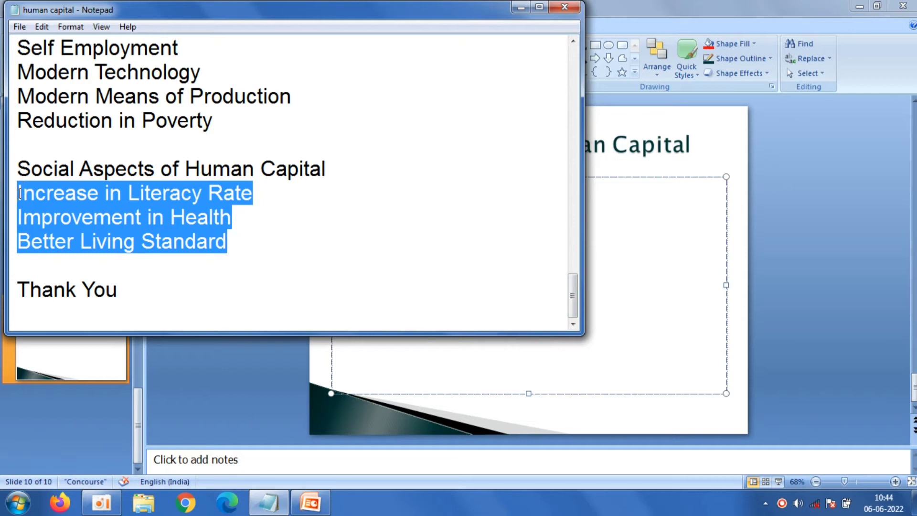
pyautogui.rightClick(19, 193)
pyautogui.click(56, 238)
pyautogui.click(616, 214)
pyautogui.rightClick(620, 213)
pyautogui.click(637, 242)
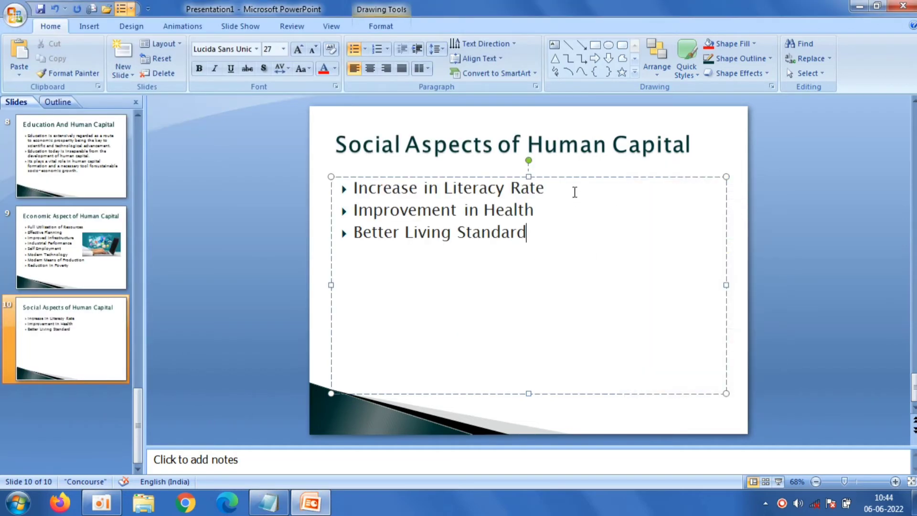
pyautogui.press('Return')
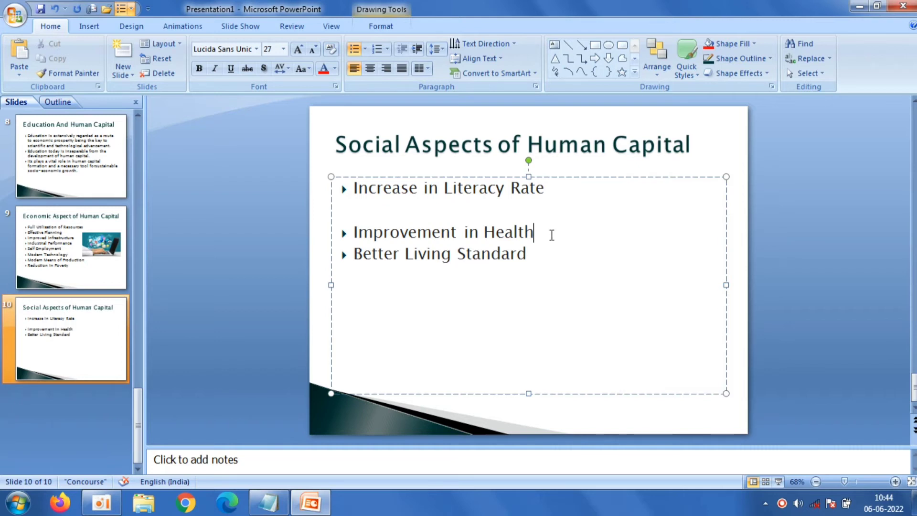
pyautogui.press('Return')
pyautogui.click(249, 133)
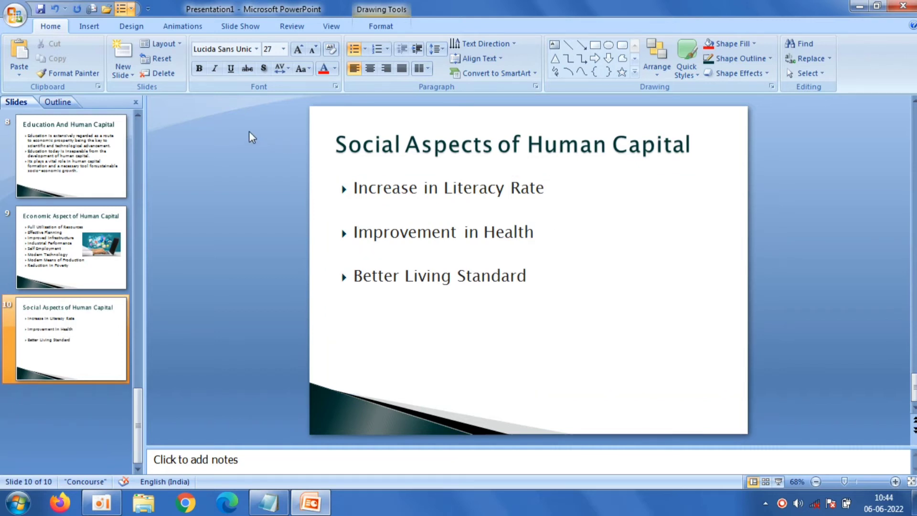
pyautogui.click(100, 29)
pyautogui.click(56, 51)
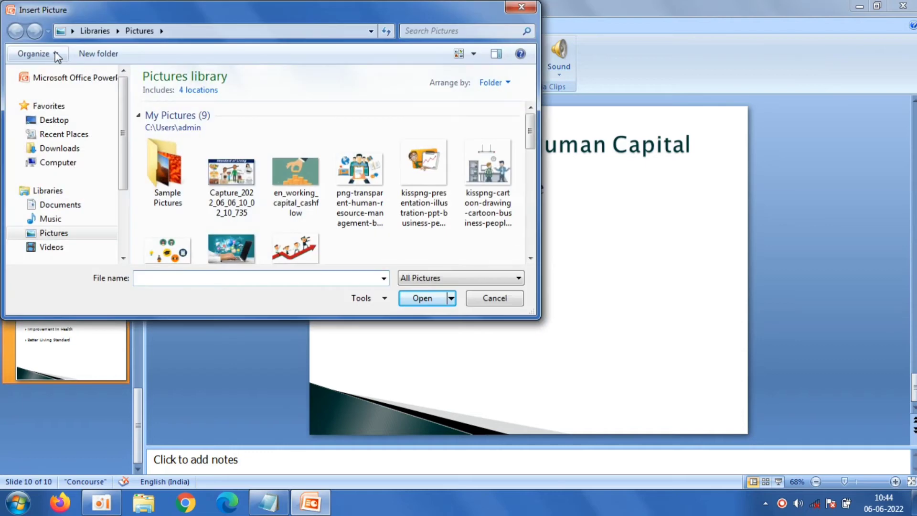
# - Insert the Standard of Living picture, shrink it to 12.7 cm wide and place it lower right
pyautogui.doubleClick(244, 187)
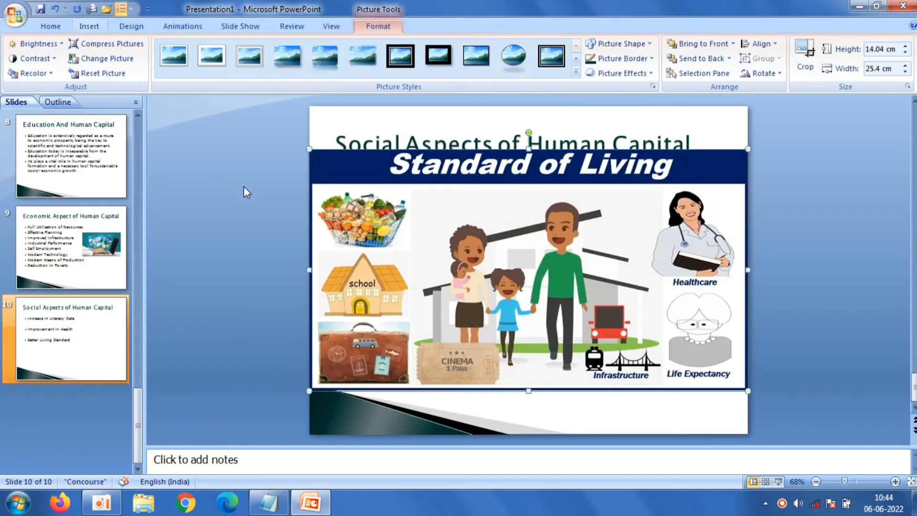
pyautogui.moveTo(307, 146); pyautogui.dragTo(528, 270)
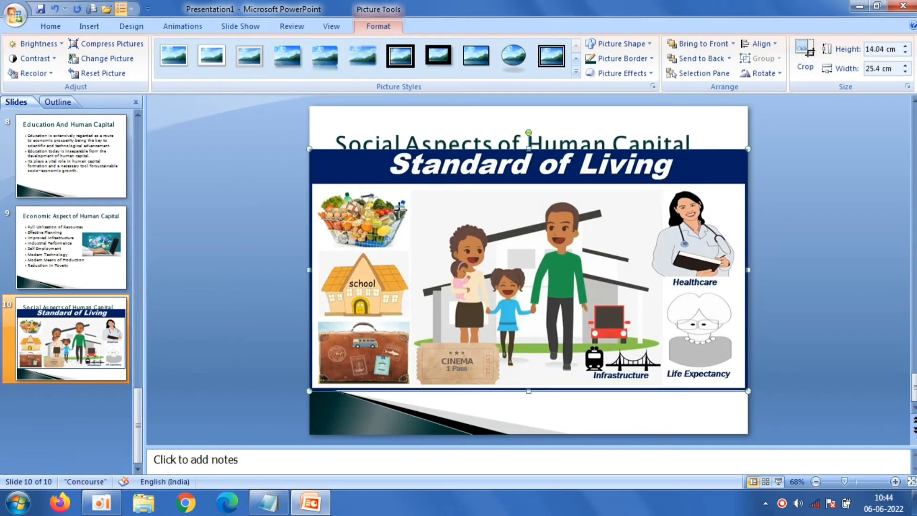
pyautogui.moveTo(574, 336); pyautogui.dragTo(573, 363)
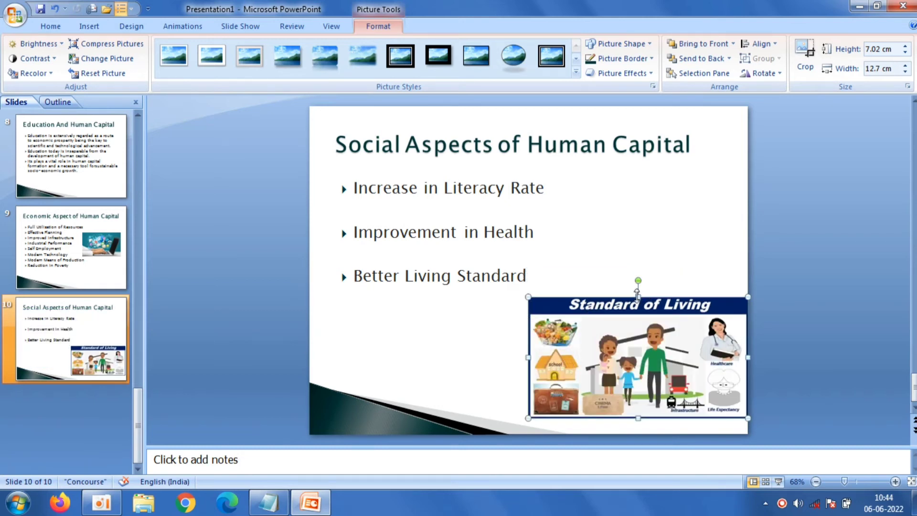
pyautogui.moveTo(638, 297); pyautogui.dragTo(638, 289)
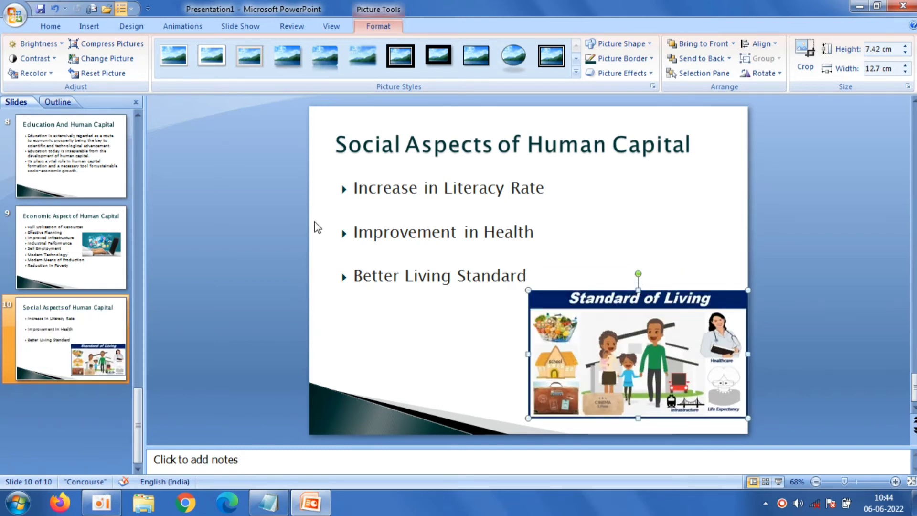
pyautogui.click(289, 218)
# - Add a Title Only slide and paste 'Thank You' from Notepad into its title
pyautogui.click(129, 72)
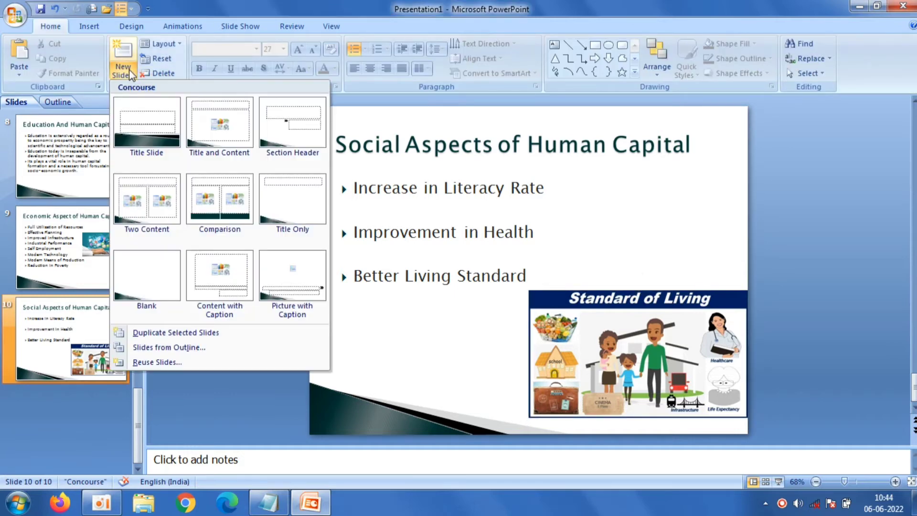
pyautogui.click(280, 204)
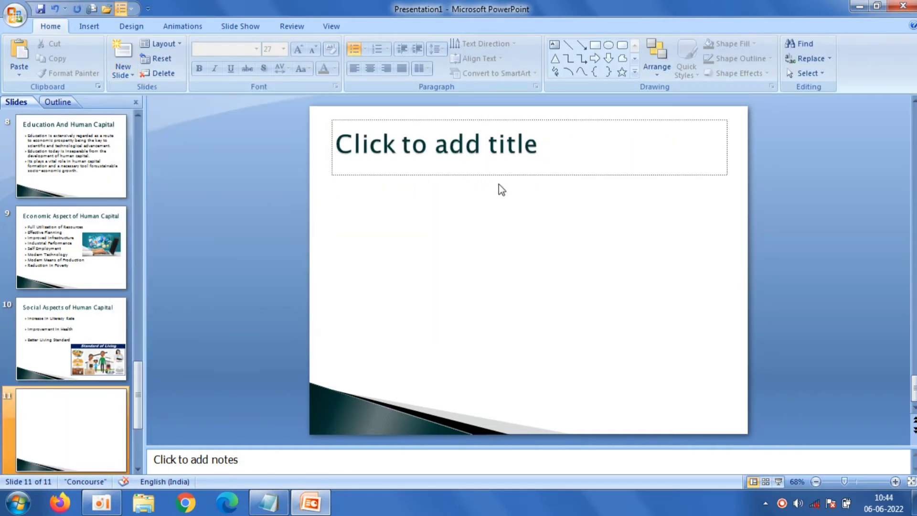
pyautogui.click(509, 145)
pyautogui.click(265, 502)
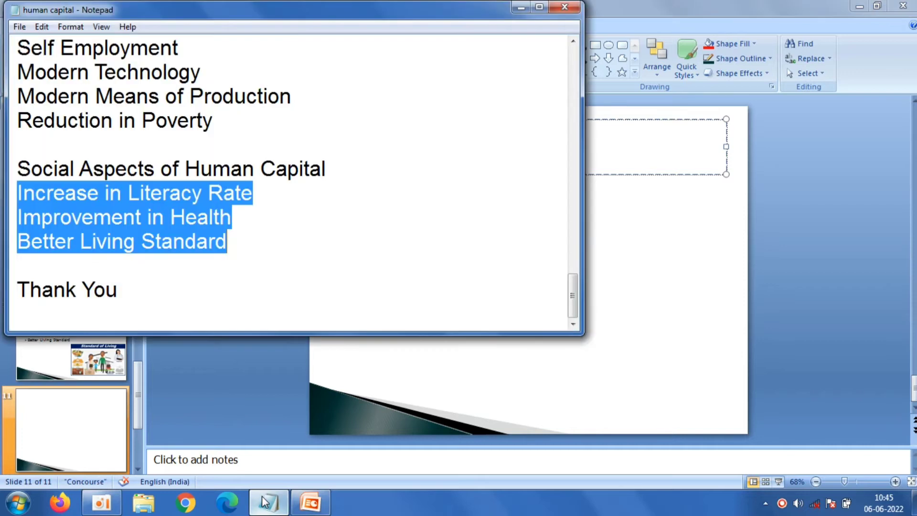
pyautogui.moveTo(22, 289); pyautogui.dragTo(101, 291)
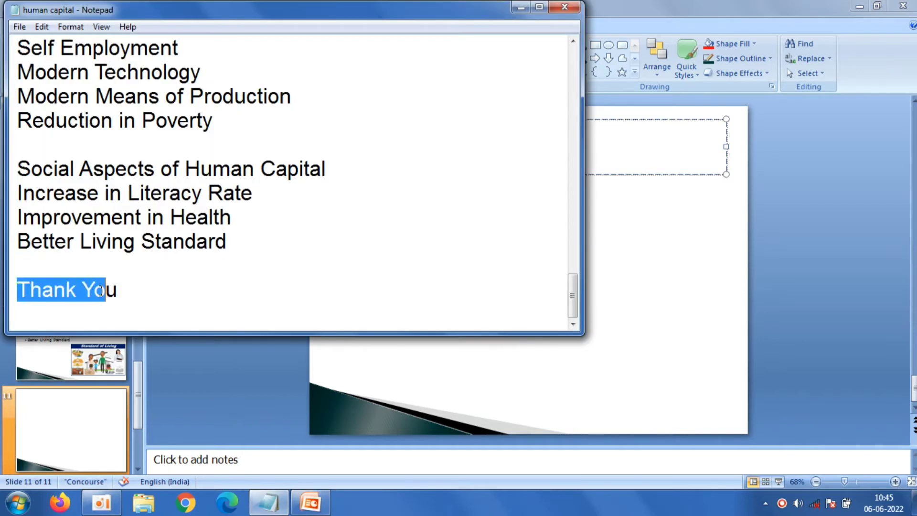
pyautogui.rightClick(106, 292)
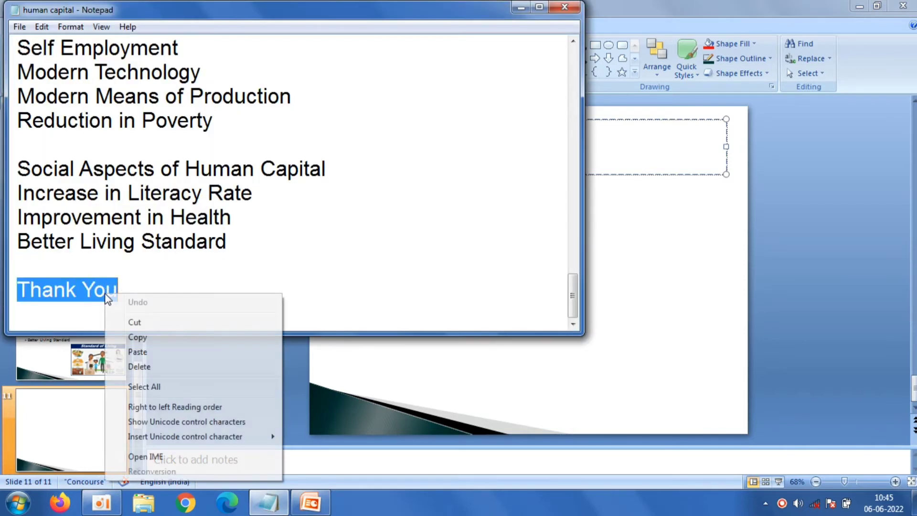
pyautogui.click(146, 339)
pyautogui.click(635, 156)
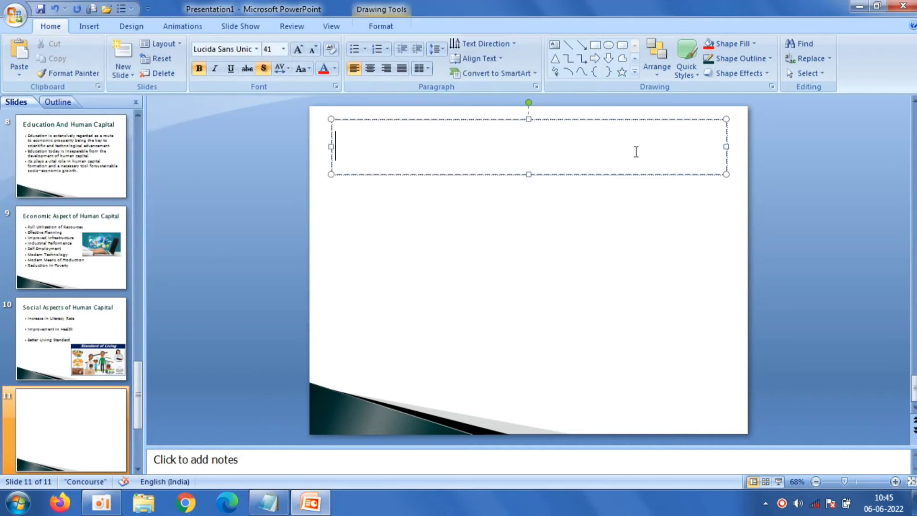
pyautogui.rightClick(635, 154)
pyautogui.click(664, 190)
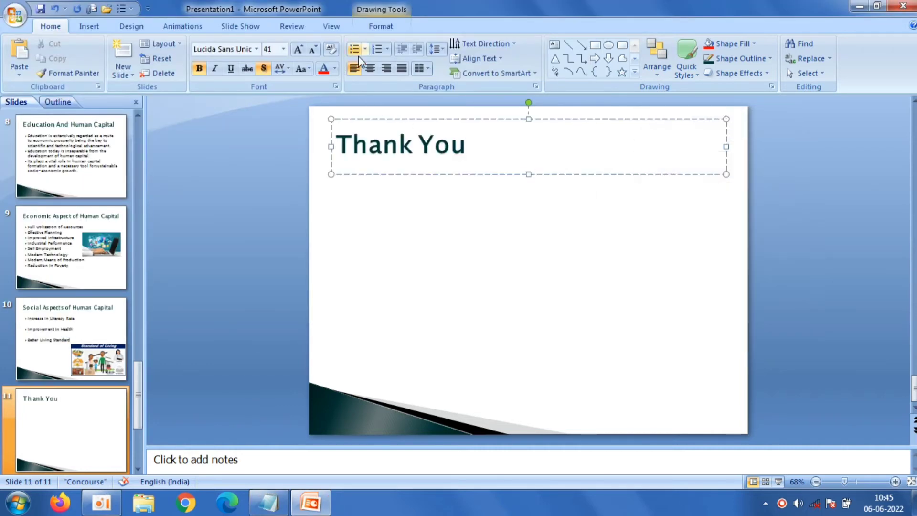
# - Center 'Thank You', move it down to mid-slide, and format it 80-point Arial Black
pyautogui.click(369, 69)
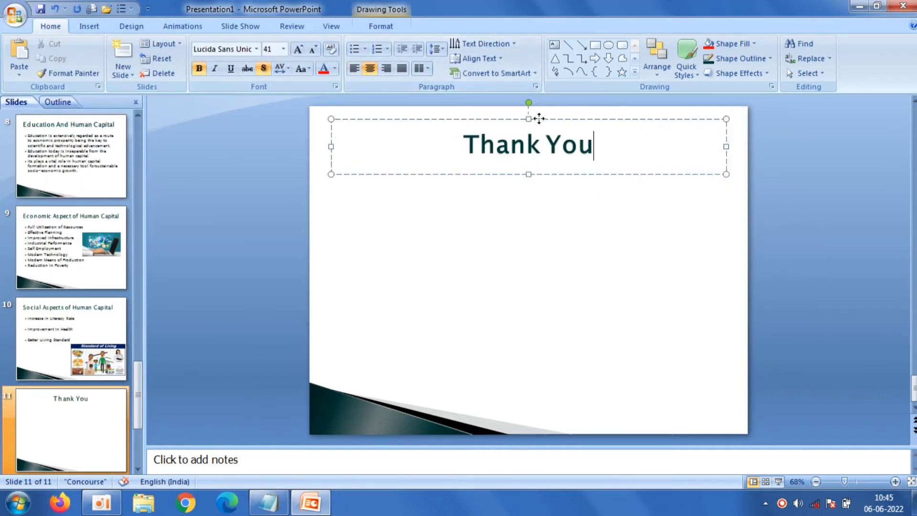
pyautogui.moveTo(539, 118); pyautogui.dragTo(541, 193)
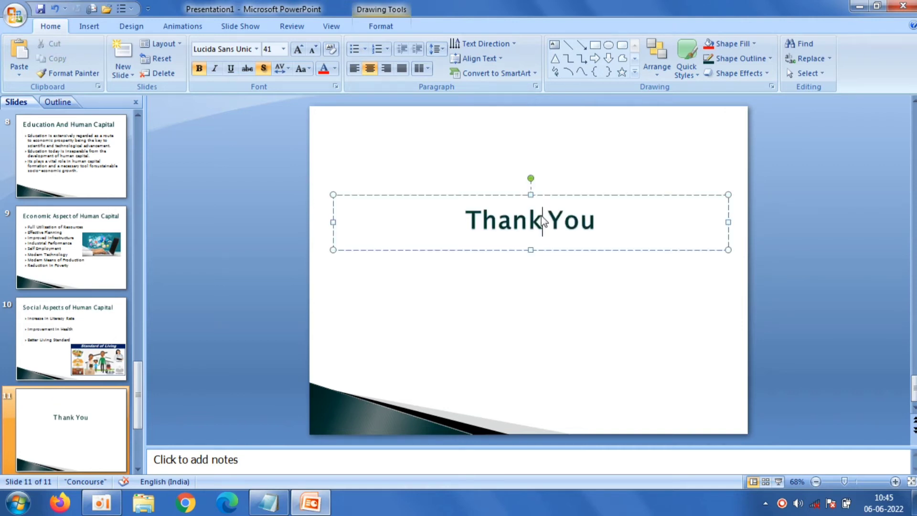
pyautogui.moveTo(617, 227); pyautogui.dragTo(438, 207)
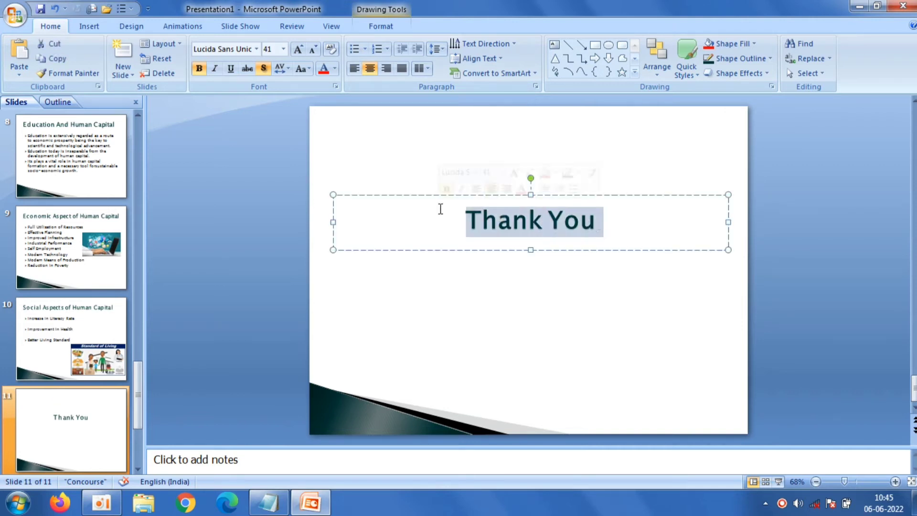
pyautogui.click(285, 50)
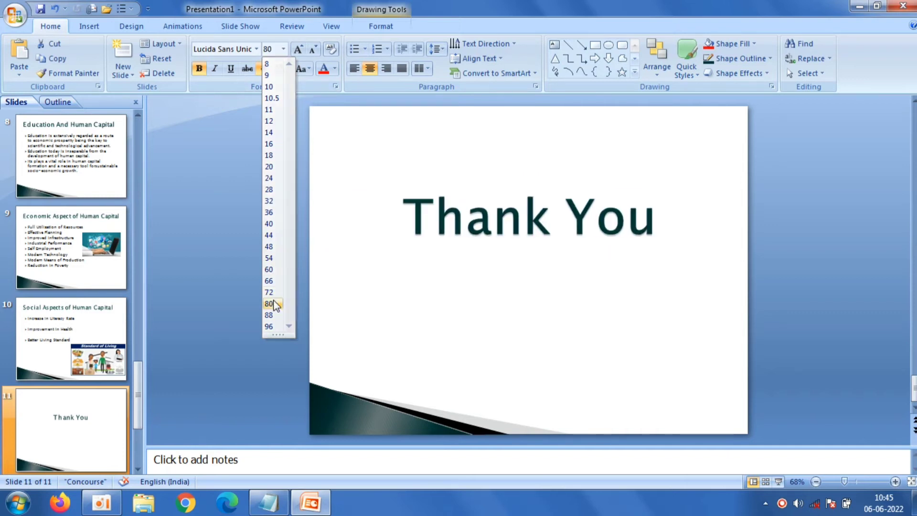
pyautogui.click(269, 304)
pyautogui.click(257, 50)
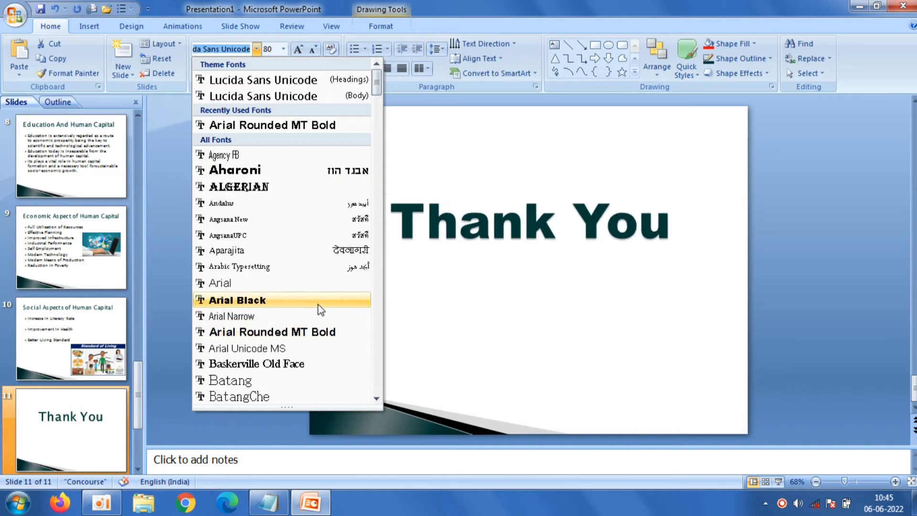
pyautogui.click(318, 304)
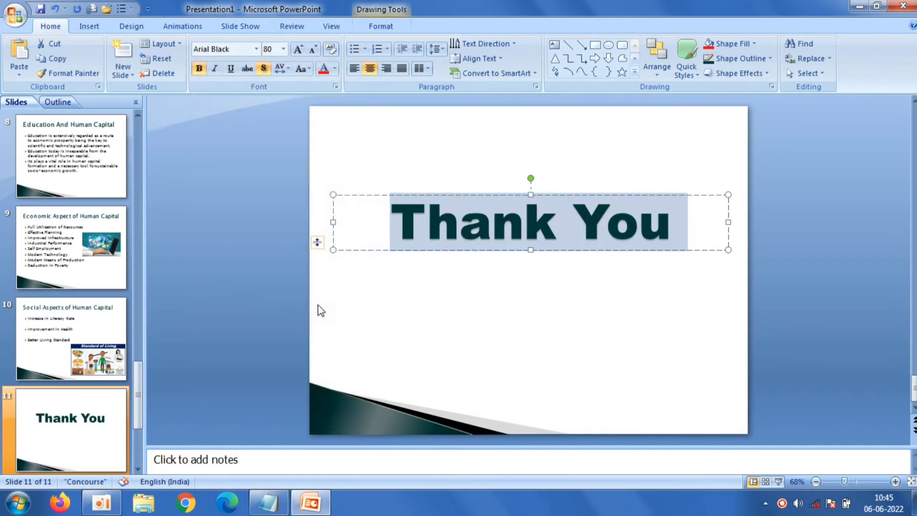
# - Give the Thank You title a Random Bars entrance: Vertical, Very Slow, starting After Previous
pyautogui.click(200, 29)
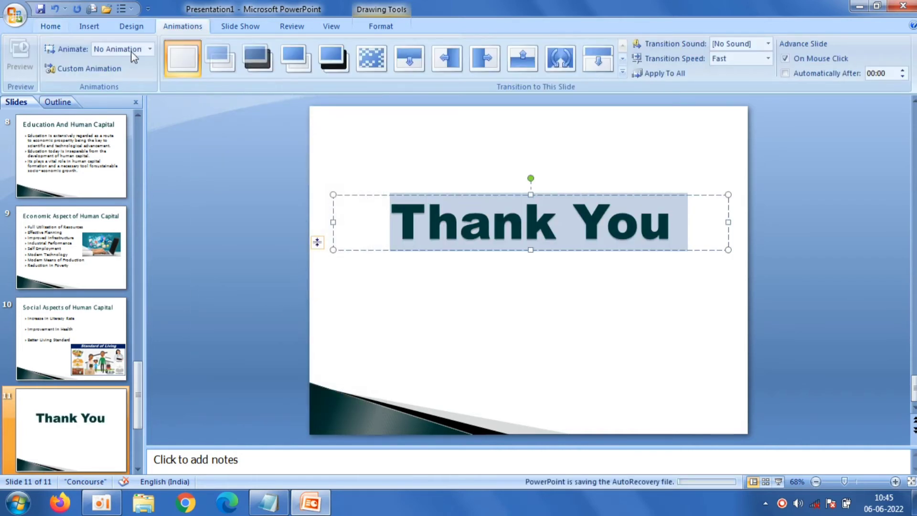
pyautogui.click(106, 71)
pyautogui.click(827, 124)
pyautogui.moveTo(808, 137)
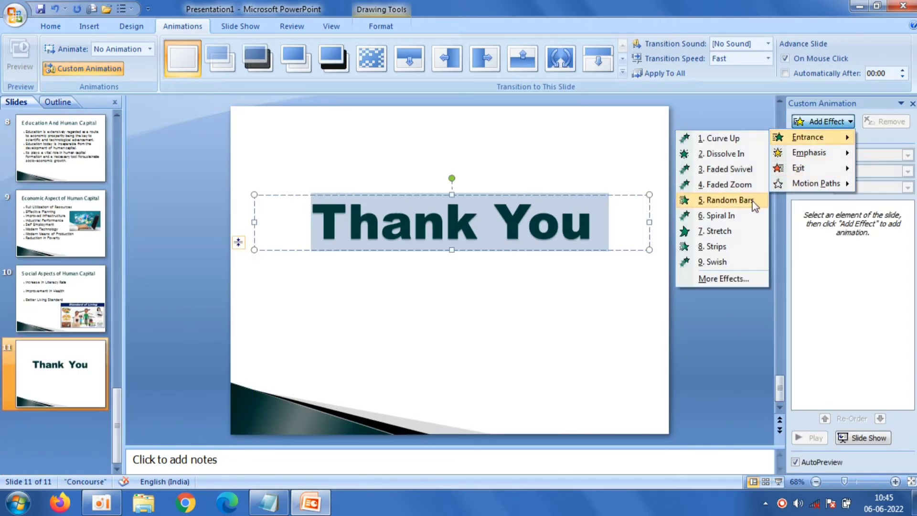
pyautogui.click(751, 200)
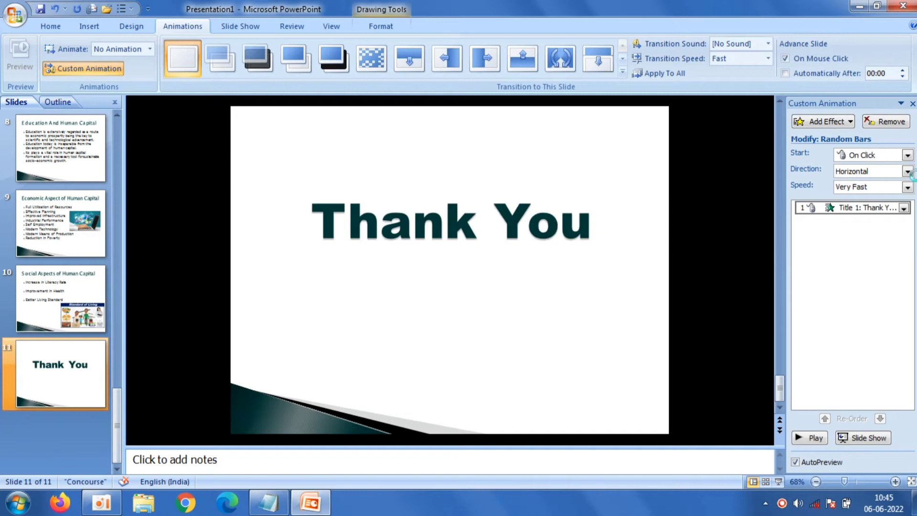
pyautogui.click(907, 171)
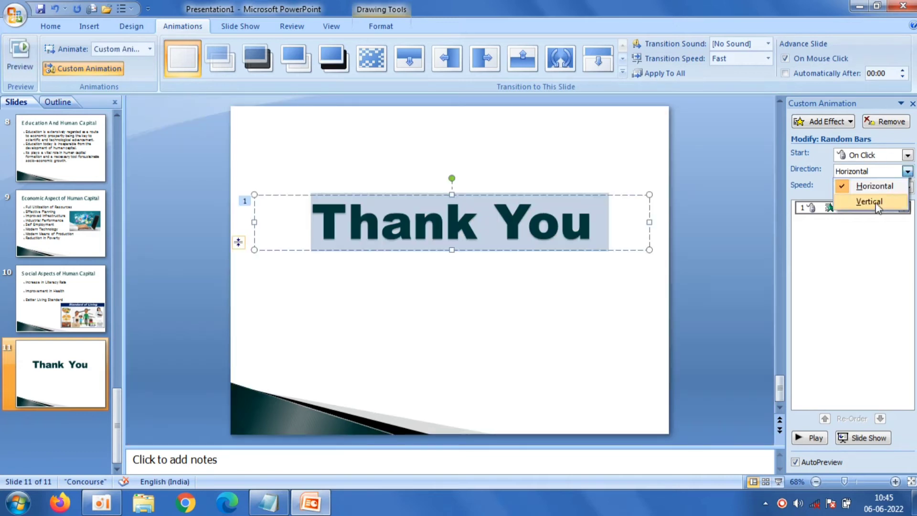
pyautogui.click(869, 201)
pyautogui.click(907, 186)
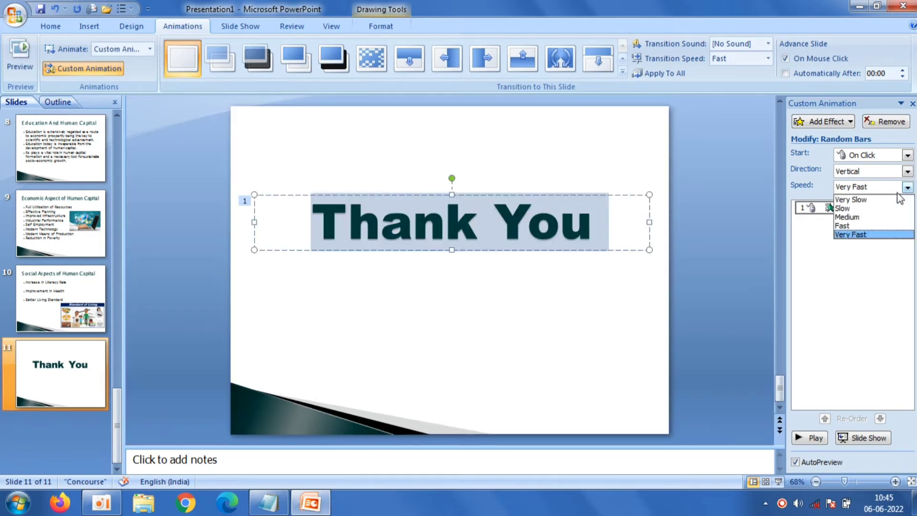
pyautogui.click(898, 199)
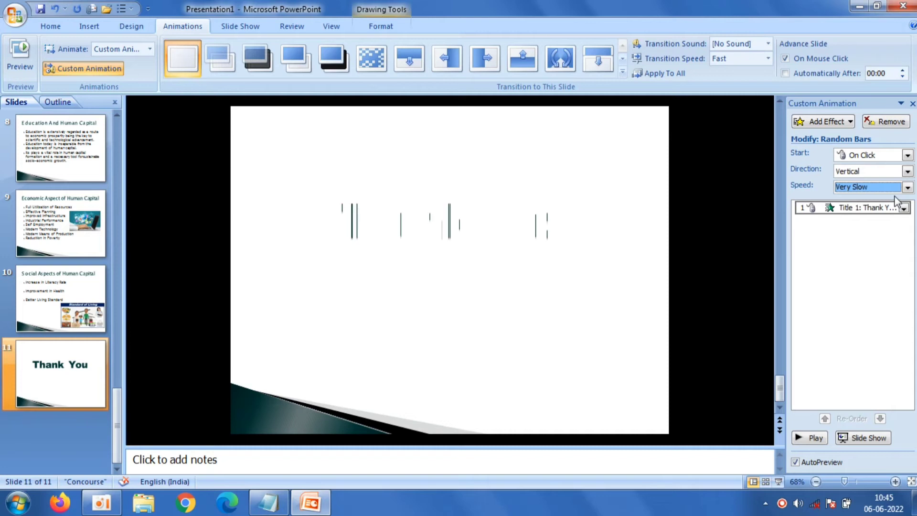
pyautogui.click(907, 155)
pyautogui.click(858, 194)
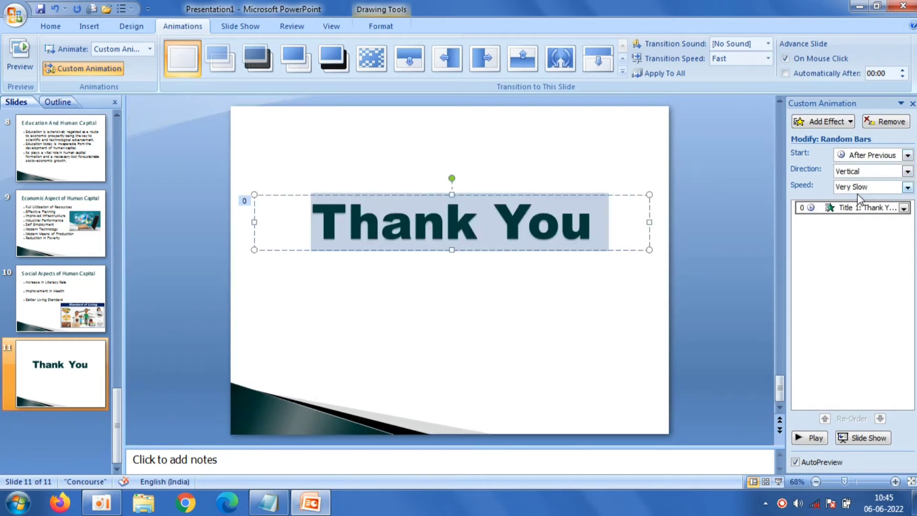
pyautogui.click(228, 211)
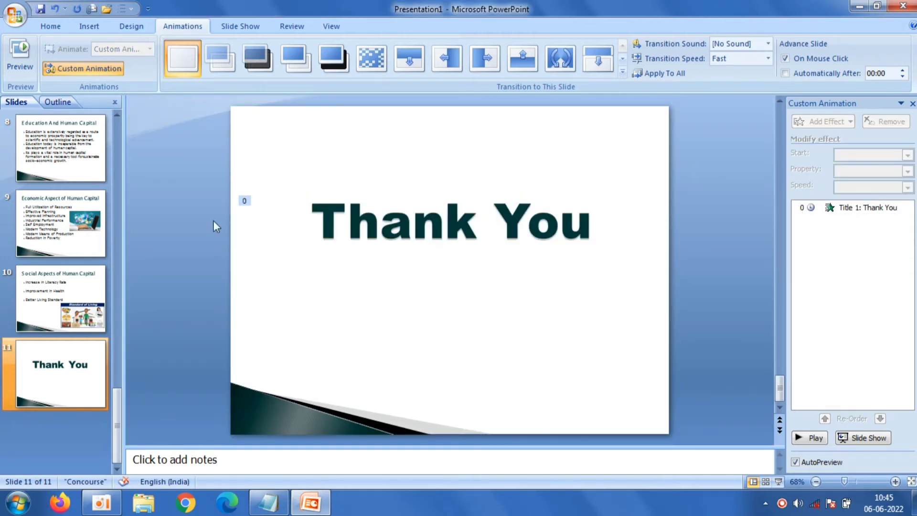
pyautogui.moveTo(111, 423); pyautogui.dragTo(146, 93)
# - On slide 1, add a Swish entrance to the HUMAN CAPITAL title at Very Fast, After Previous
pyautogui.click(93, 134)
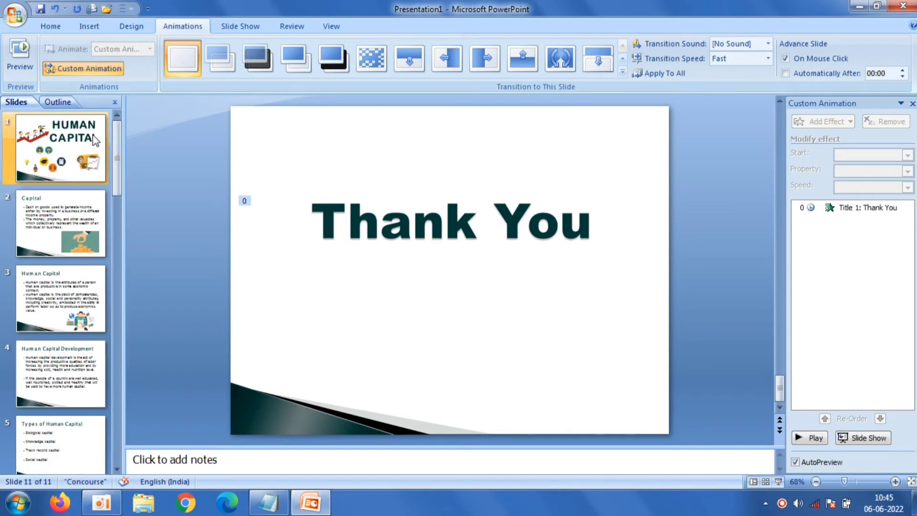
pyautogui.click(514, 170)
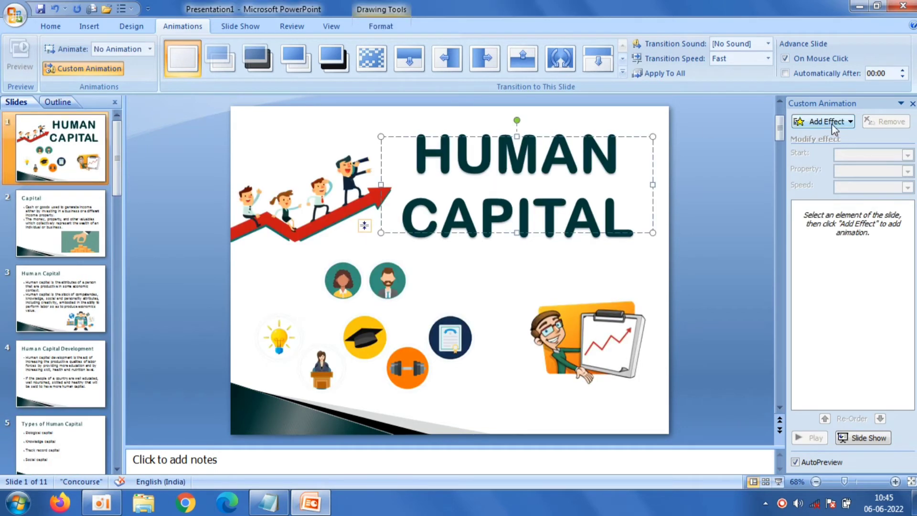
pyautogui.click(832, 122)
pyautogui.moveTo(807, 136)
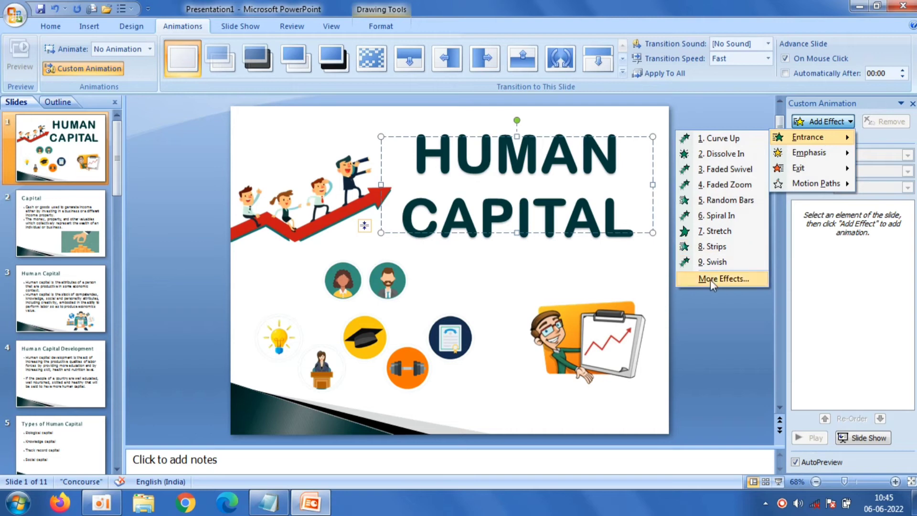
pyautogui.click(710, 280)
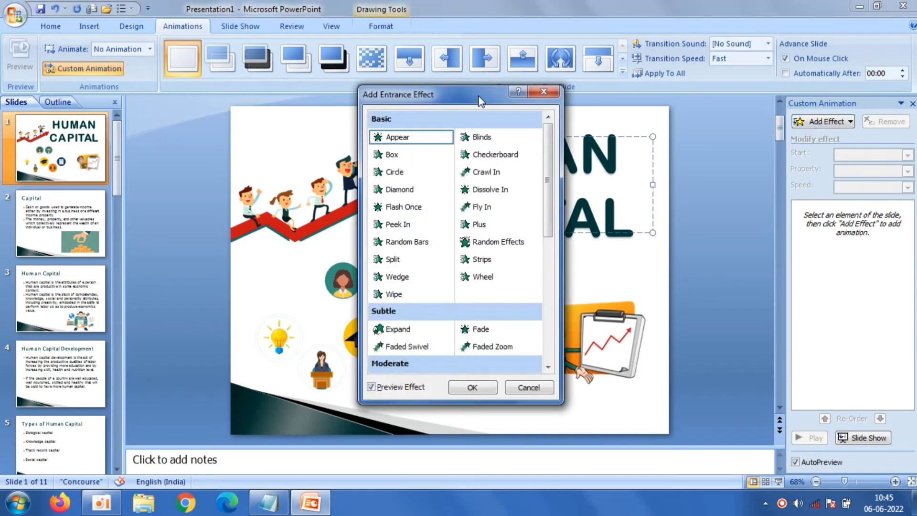
pyautogui.moveTo(480, 101); pyautogui.dragTo(199, 85)
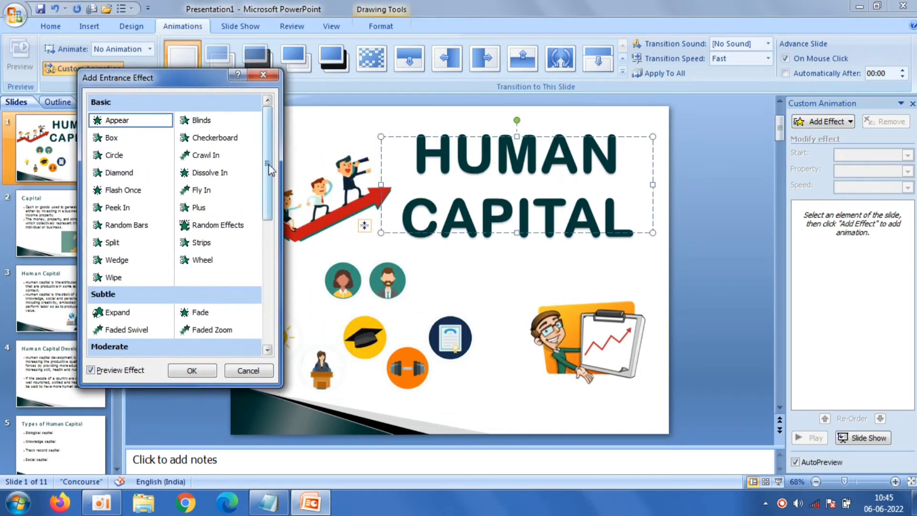
pyautogui.moveTo(269, 167); pyautogui.dragTo(233, 292)
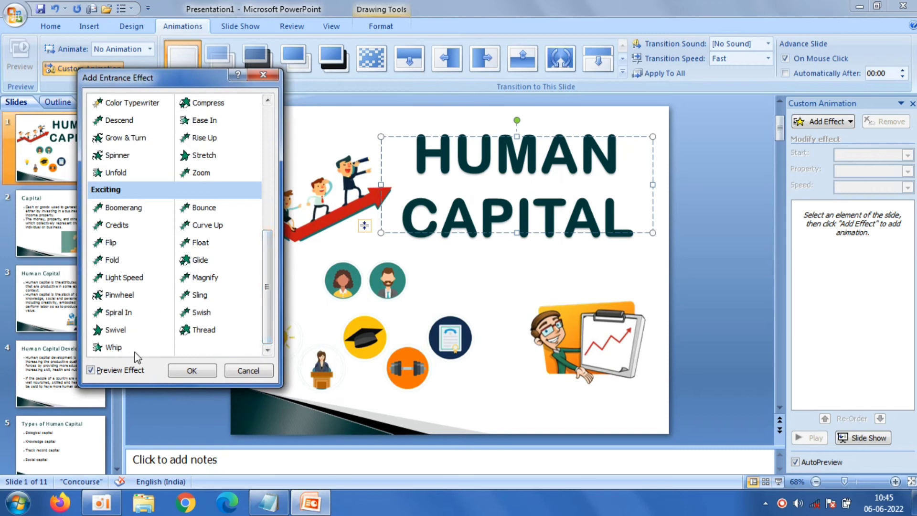
pyautogui.click(192, 314)
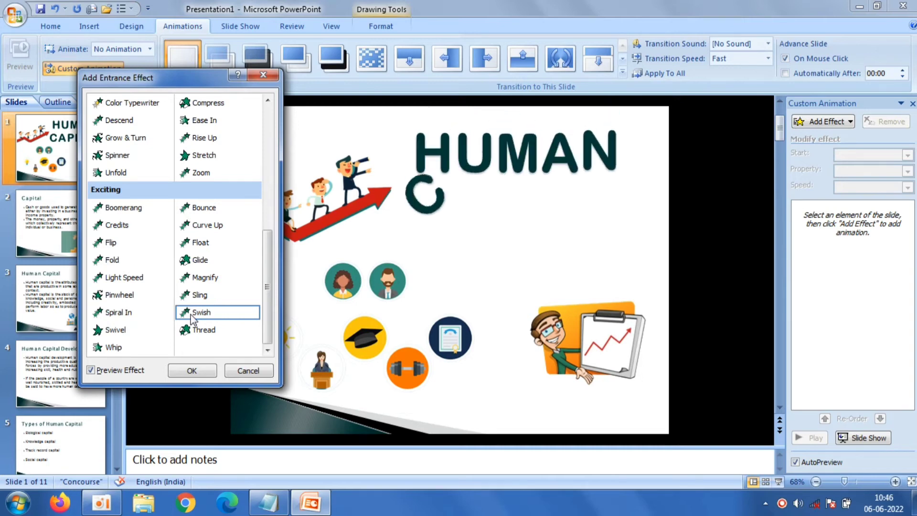
pyautogui.click(192, 370)
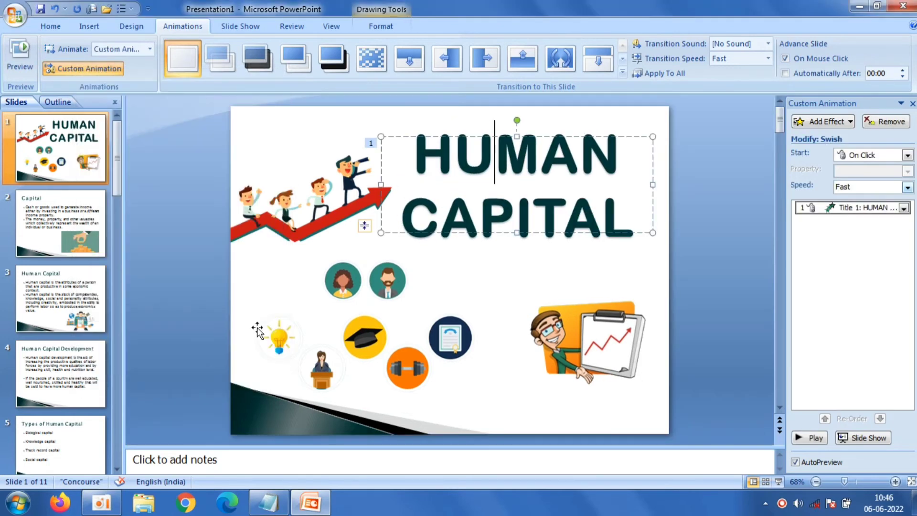
pyautogui.click(908, 187)
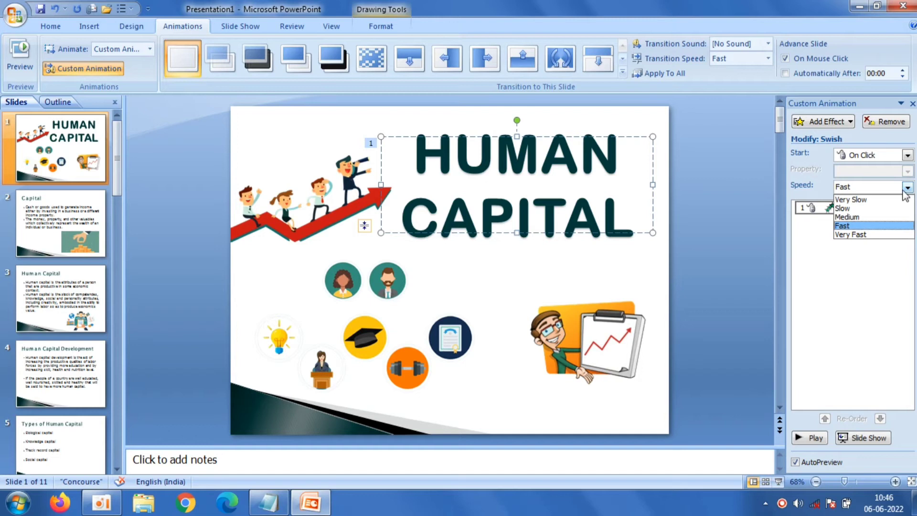
pyautogui.click(860, 232)
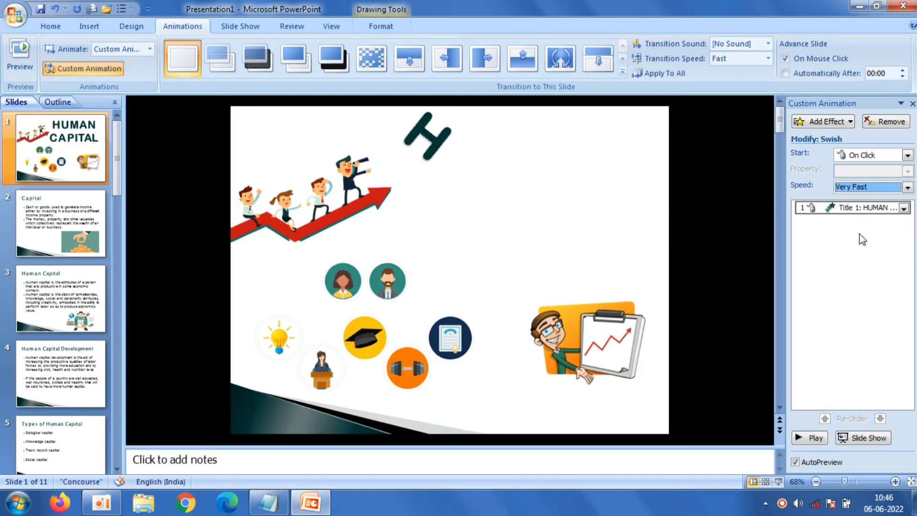
pyautogui.click(907, 155)
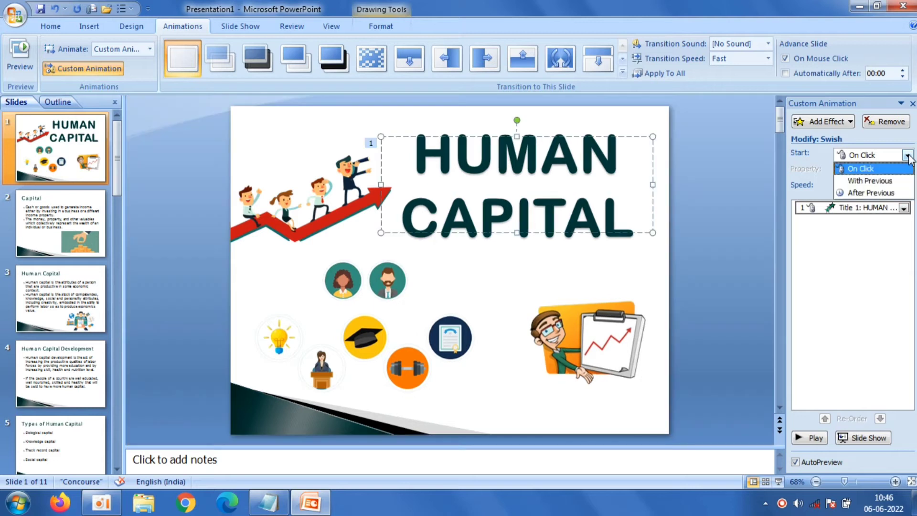
pyautogui.click(870, 194)
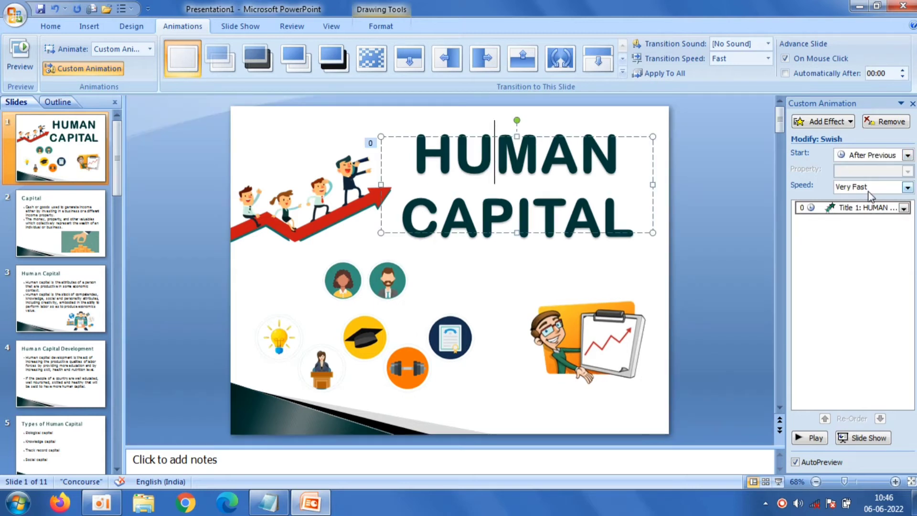
pyautogui.click(600, 361)
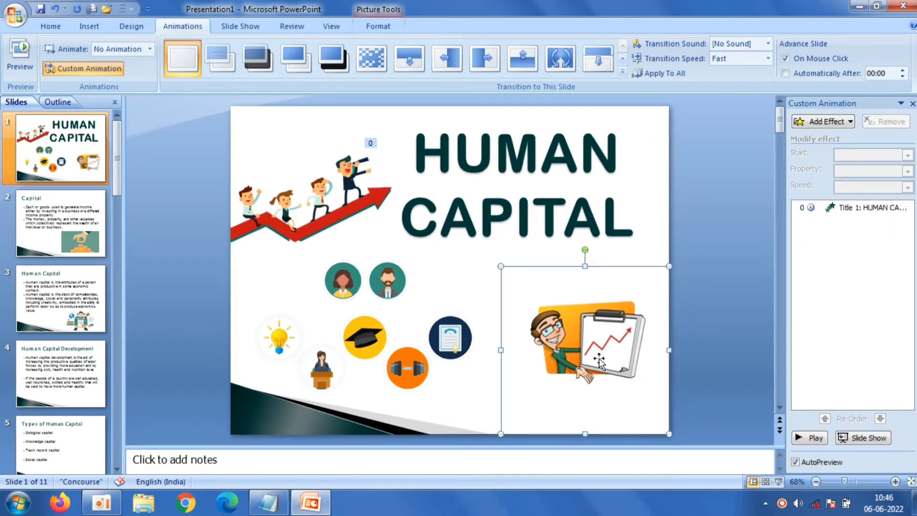
# - Apply a Random Bars entrance to the clipboard-man picture, starting After Previous at Medium speed
pyautogui.click(801, 122)
pyautogui.moveTo(807, 136)
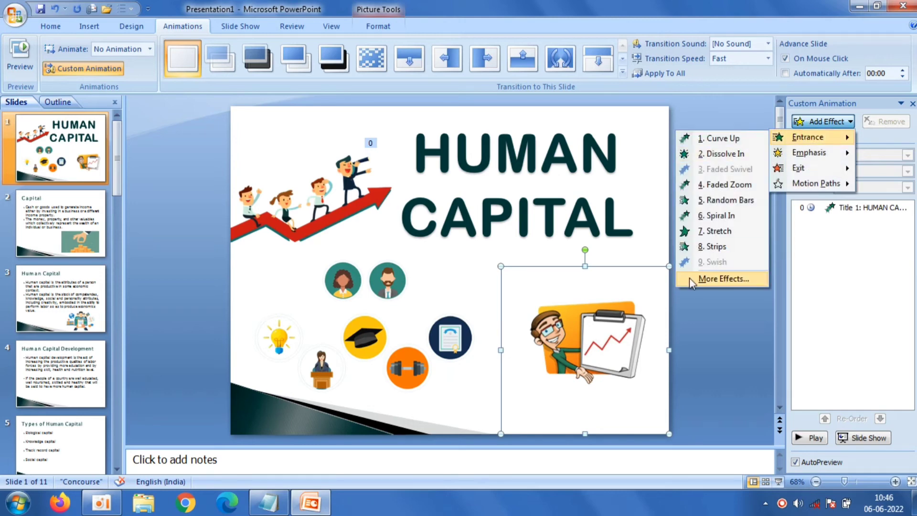
pyautogui.click(689, 277)
pyautogui.moveTo(267, 299); pyautogui.dragTo(267, 177)
pyautogui.click(128, 231)
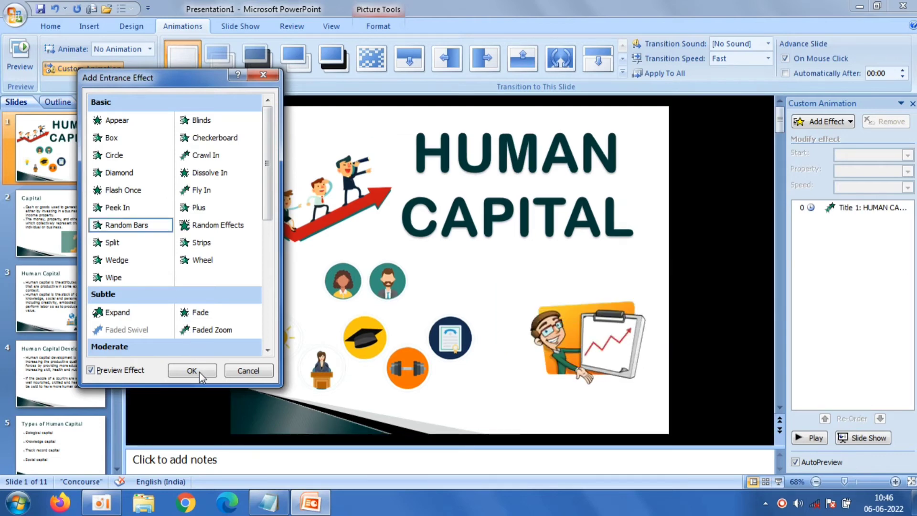
pyautogui.click(192, 371)
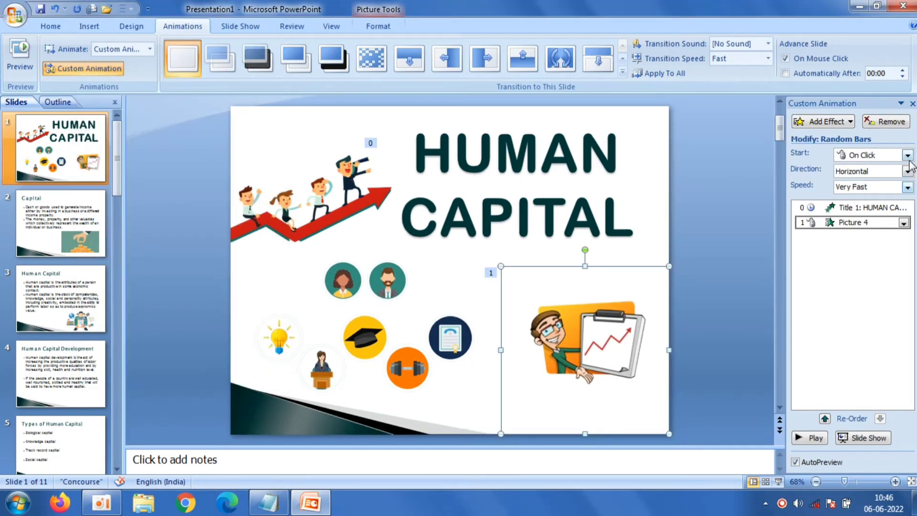
pyautogui.click(907, 155)
pyautogui.click(869, 192)
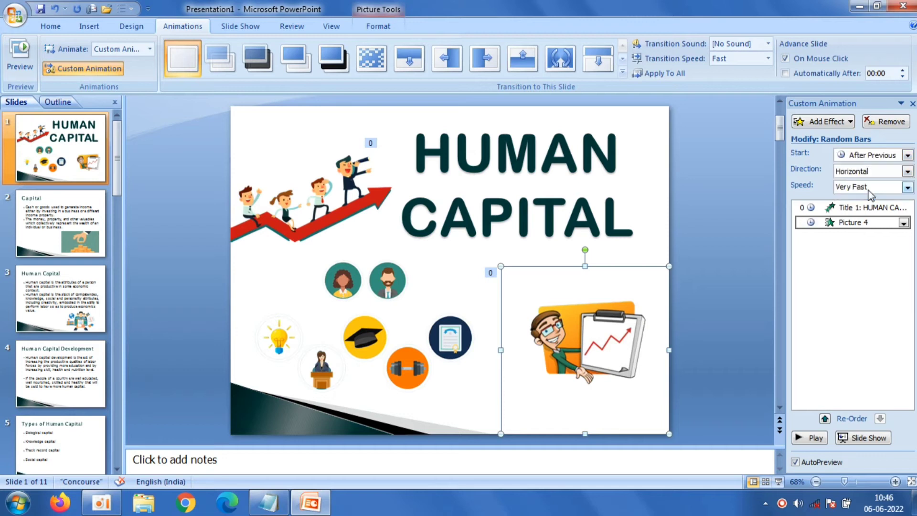
pyautogui.click(907, 187)
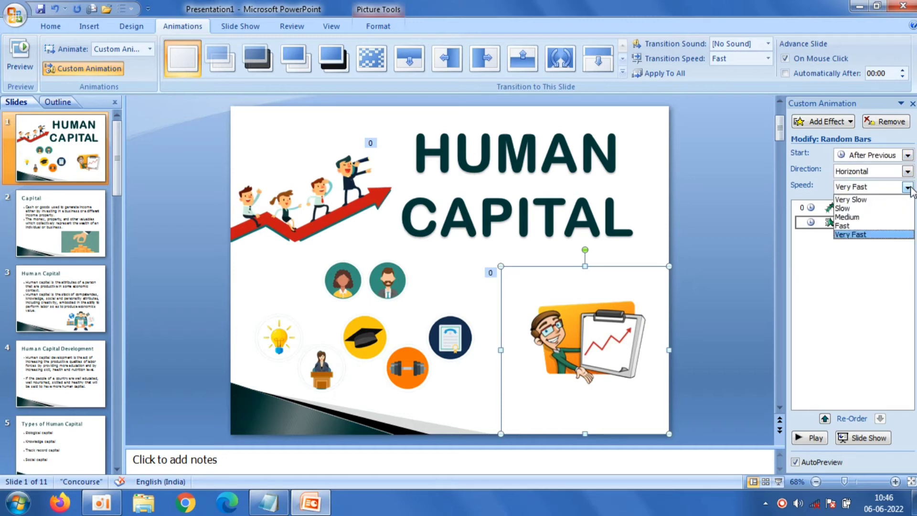
pyautogui.click(864, 216)
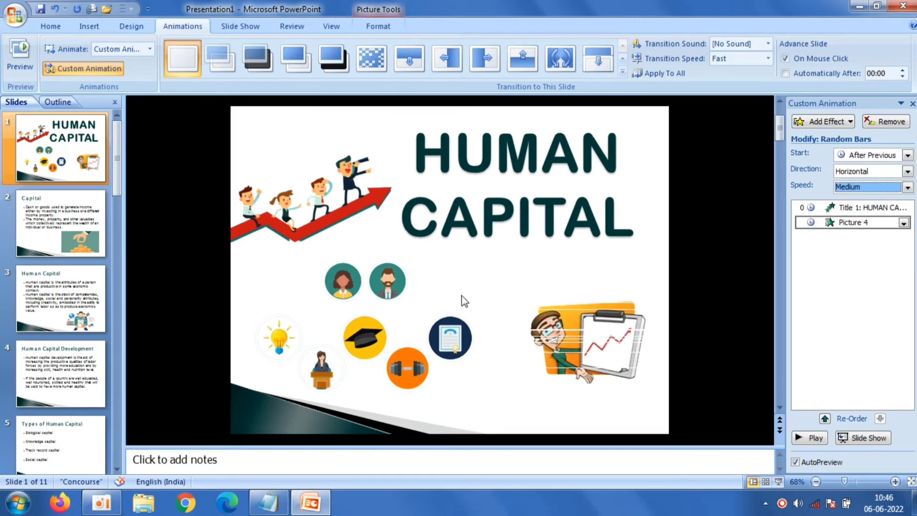
# - Select the icons group and bring up the full set of entrance effects
pyautogui.click(411, 325)
pyautogui.click(804, 123)
pyautogui.moveTo(808, 136)
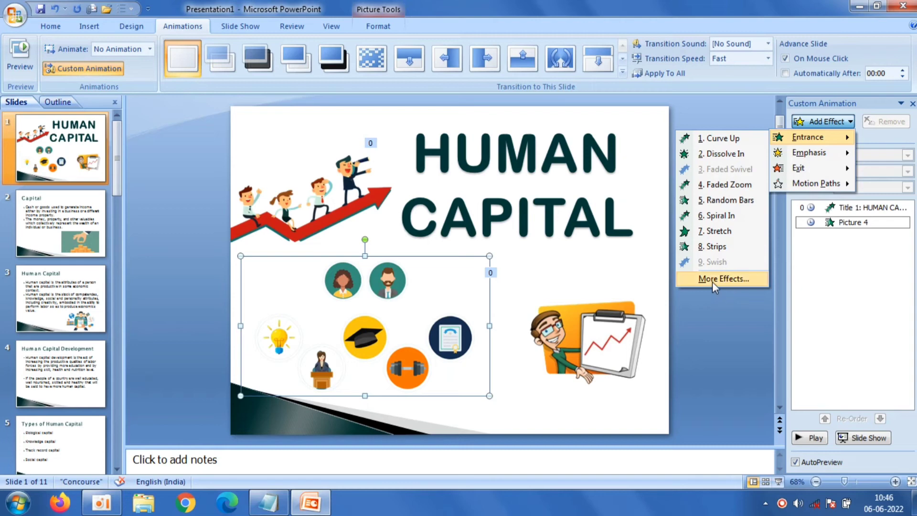
pyautogui.click(713, 280)
# - Give the icons group a Very Slow Dissolve In entrance starting After Previous
pyautogui.click(225, 173)
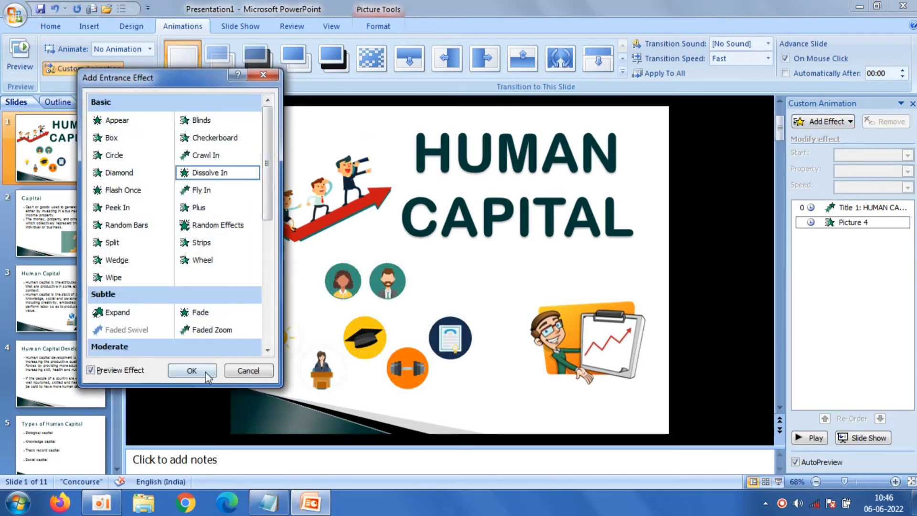
pyautogui.click(206, 372)
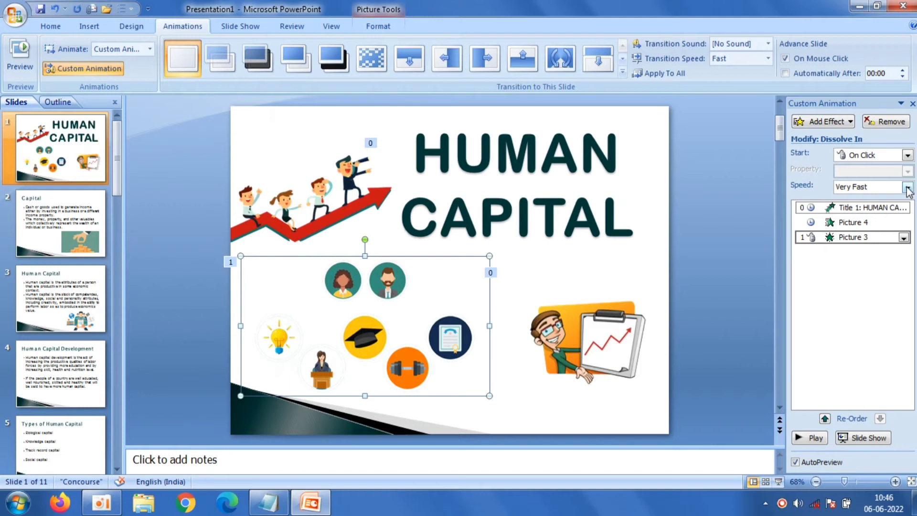
pyautogui.click(907, 187)
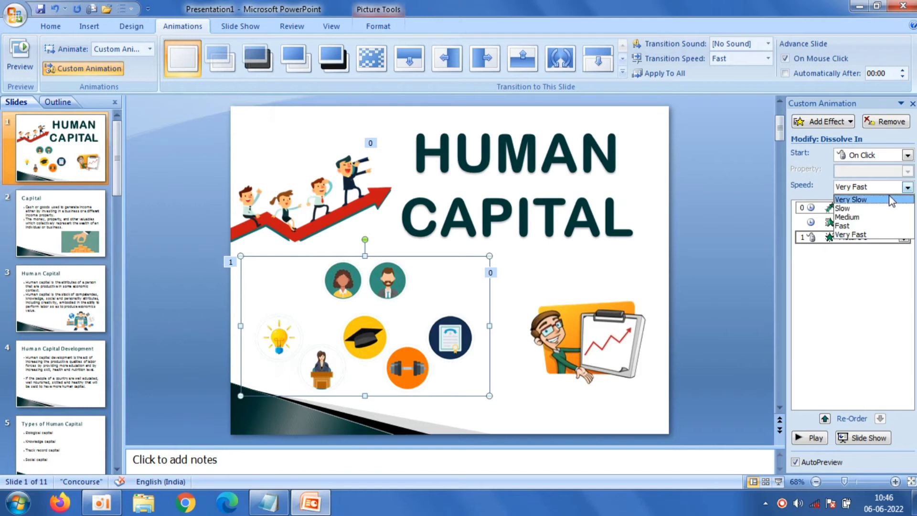
pyautogui.click(891, 200)
pyautogui.click(907, 155)
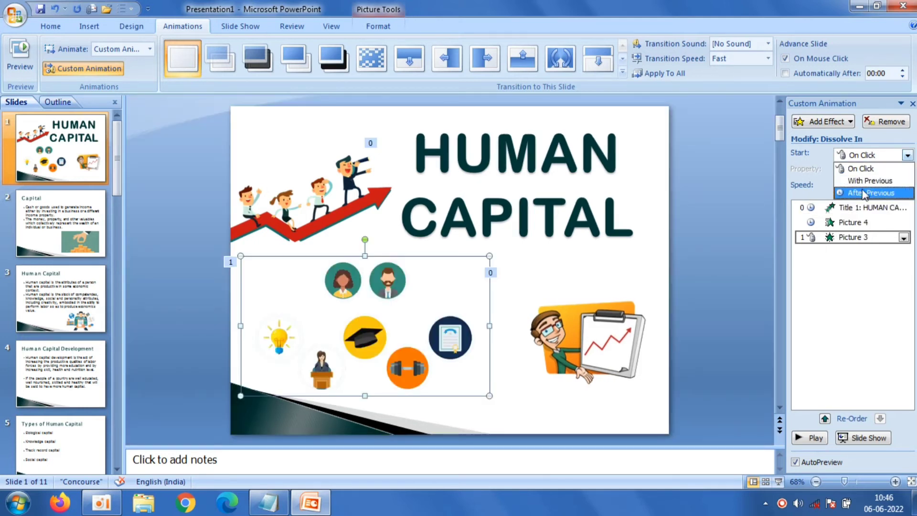
pyautogui.click(860, 193)
# - Give the climbing-people picture a Slow, Right Up Strips entrance starting After Previous
pyautogui.click(338, 188)
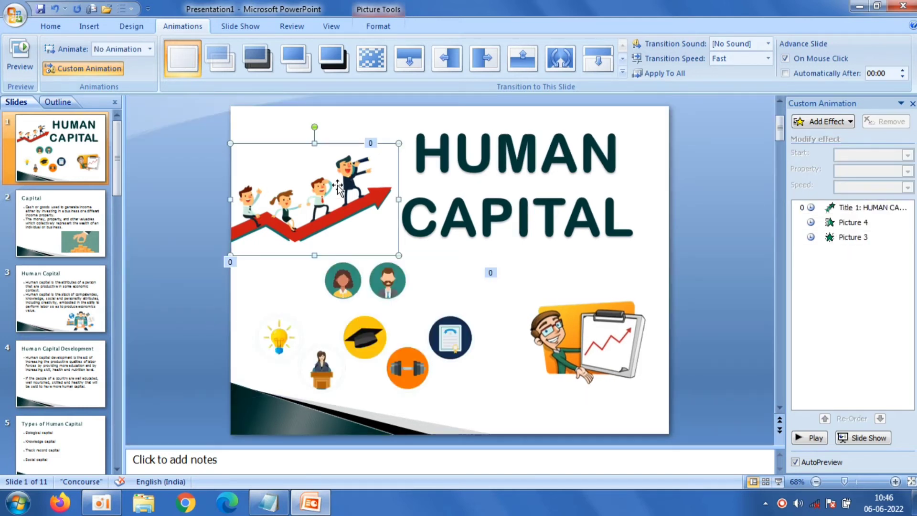
pyautogui.click(834, 123)
pyautogui.moveTo(808, 137)
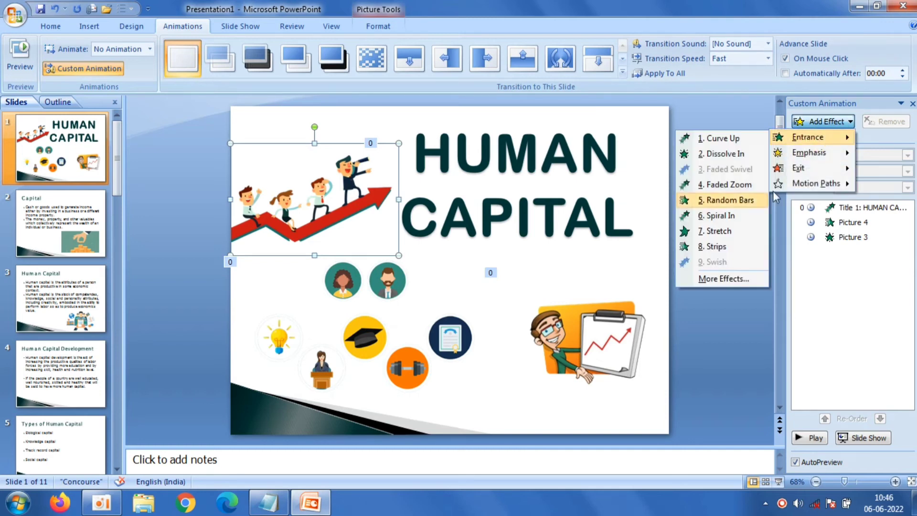
pyautogui.click(723, 279)
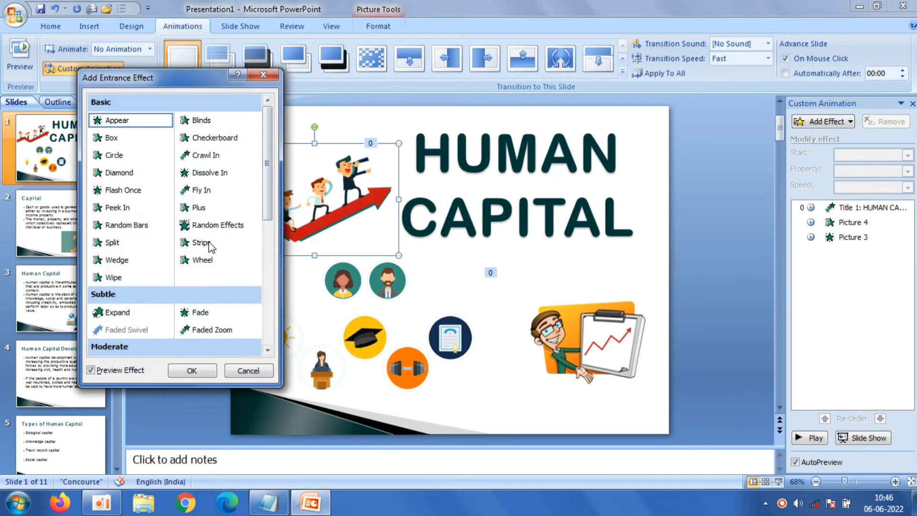
pyautogui.click(210, 245)
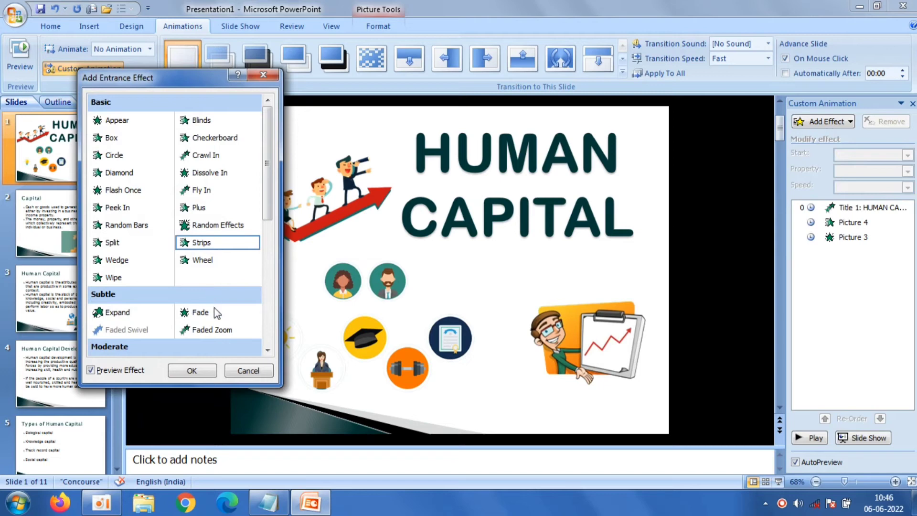
pyautogui.click(194, 370)
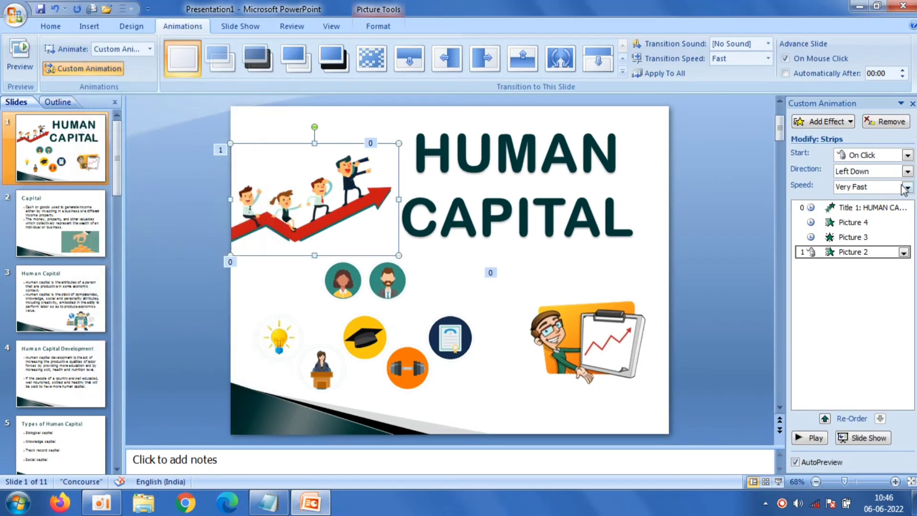
pyautogui.click(907, 187)
pyautogui.click(893, 208)
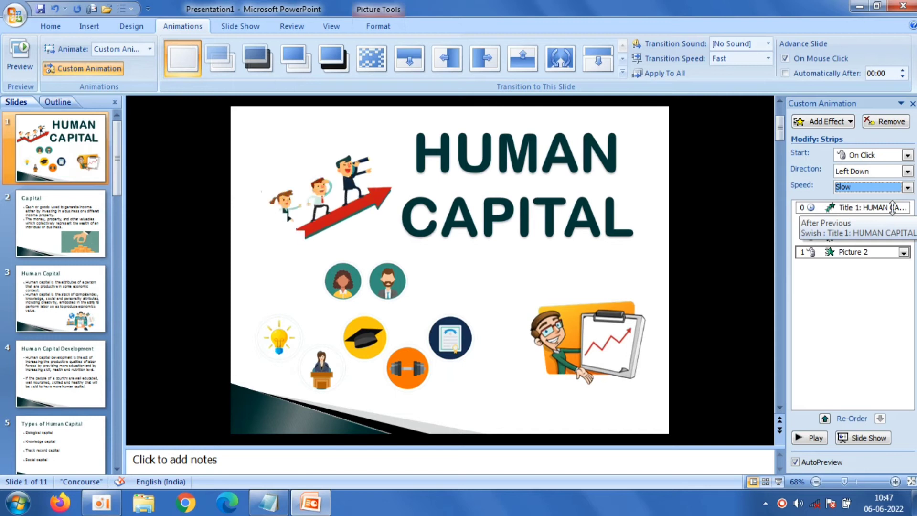
pyautogui.click(908, 171)
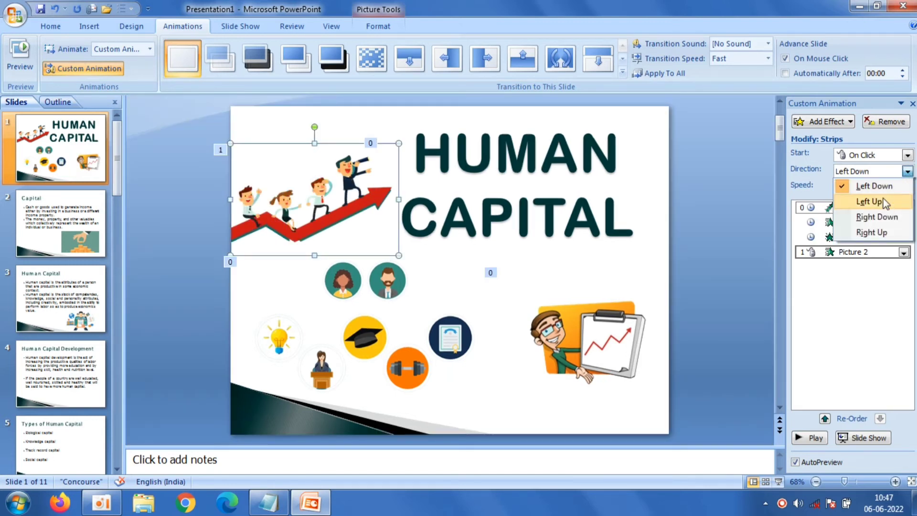
pyautogui.click(869, 202)
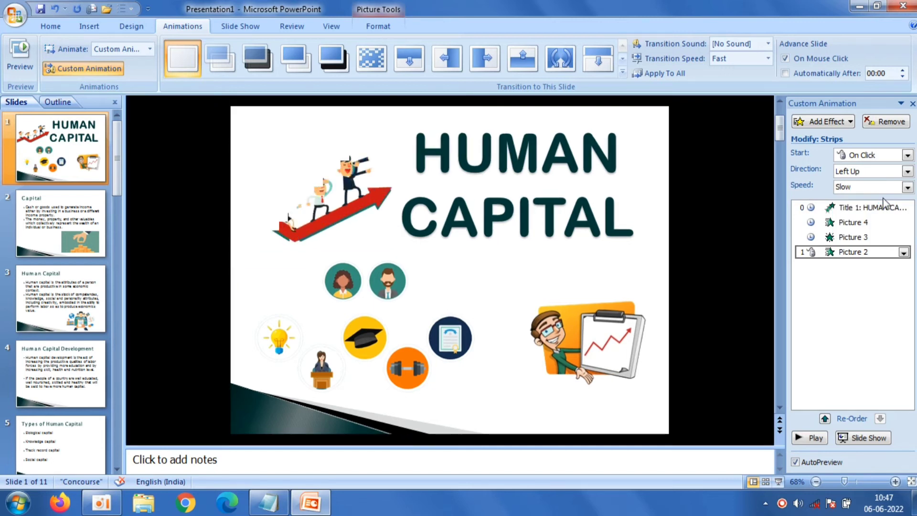
pyautogui.click(907, 171)
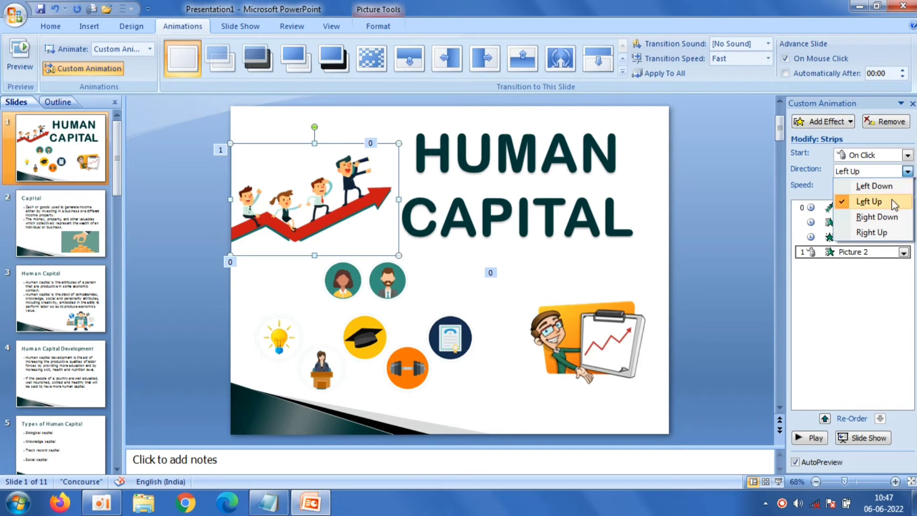
pyautogui.click(884, 232)
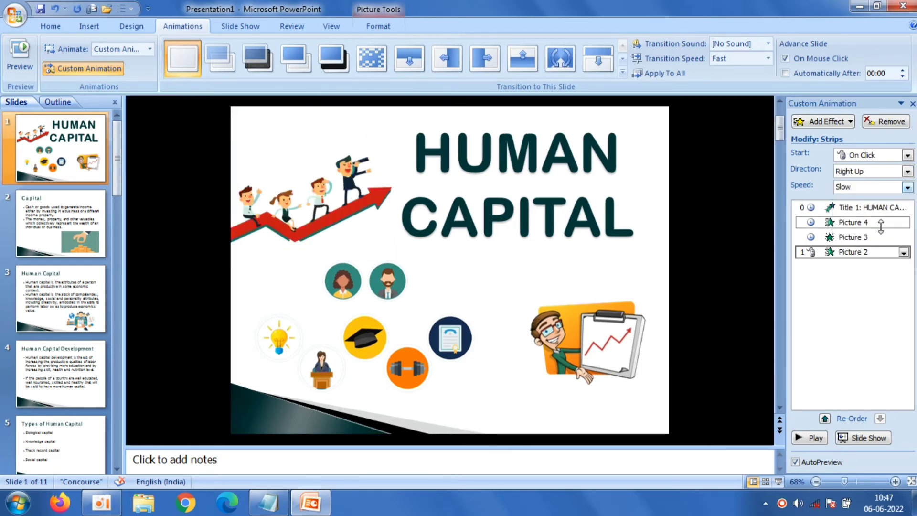
pyautogui.click(908, 155)
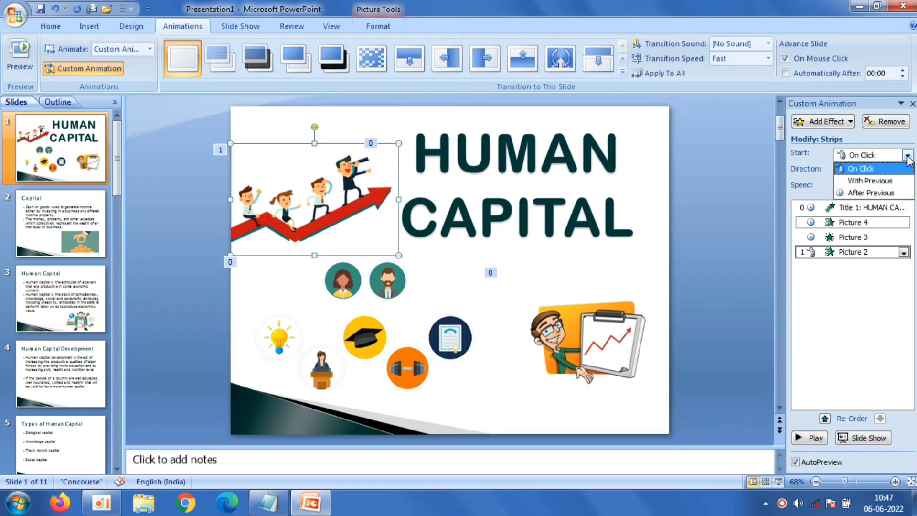
pyautogui.click(881, 193)
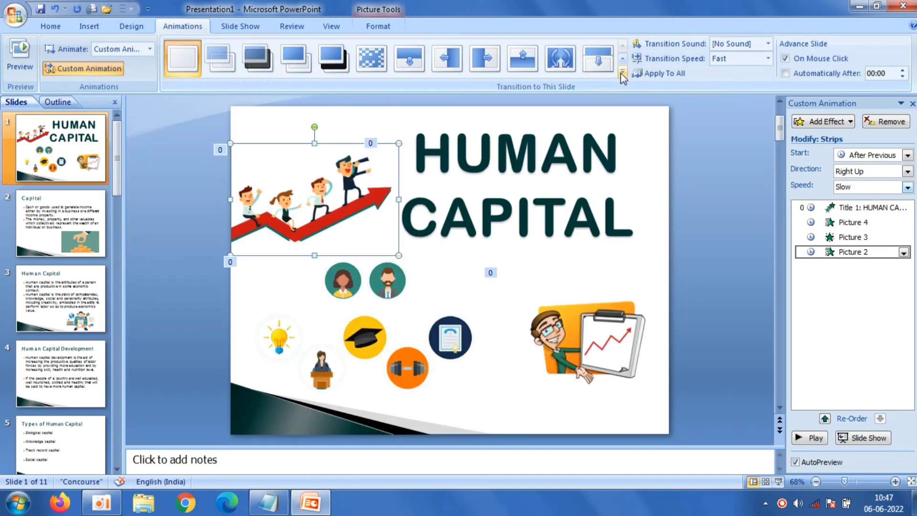
# - Apply a wipe-style transition to the title slide at Slow speed with the Click sound
pyautogui.click(623, 72)
pyautogui.click(515, 173)
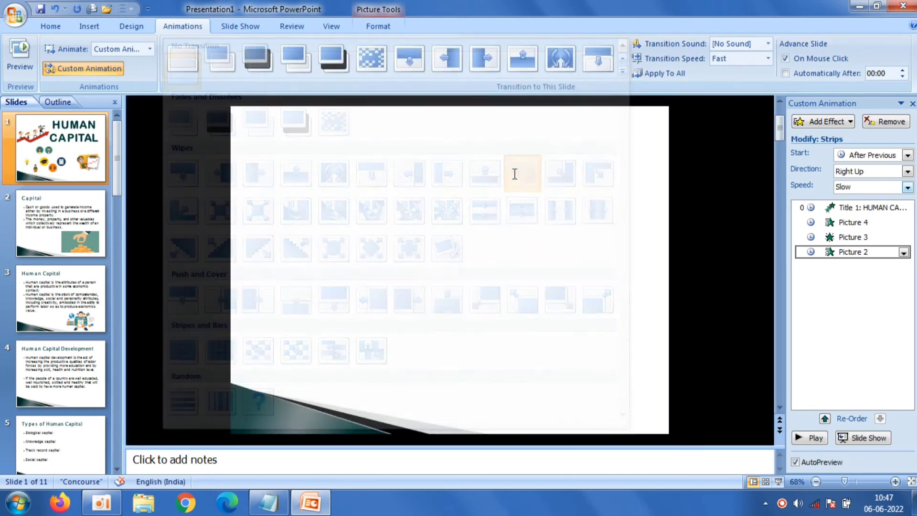
pyautogui.click(768, 58)
pyautogui.click(752, 73)
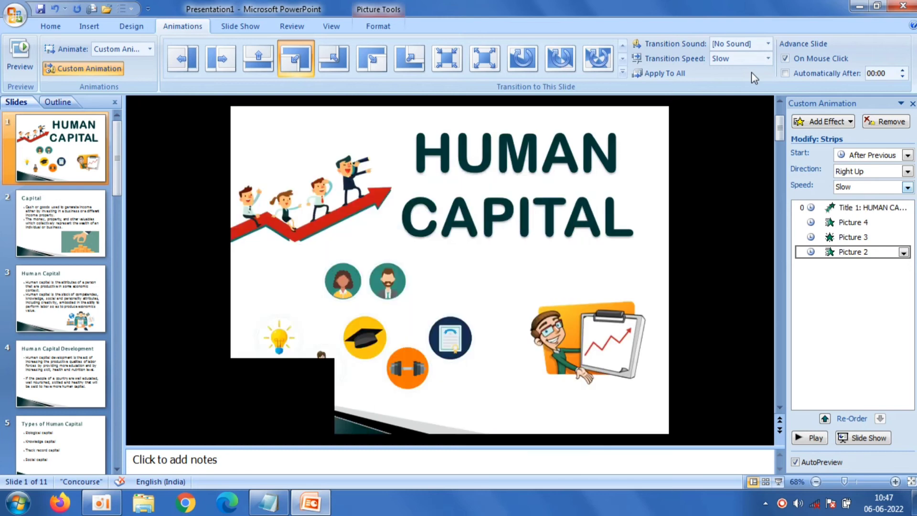
pyautogui.click(769, 44)
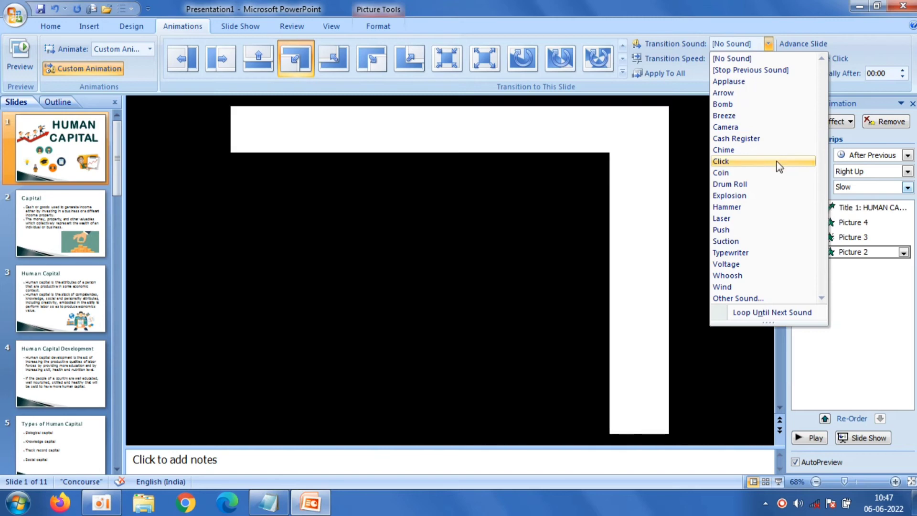
pyautogui.click(777, 162)
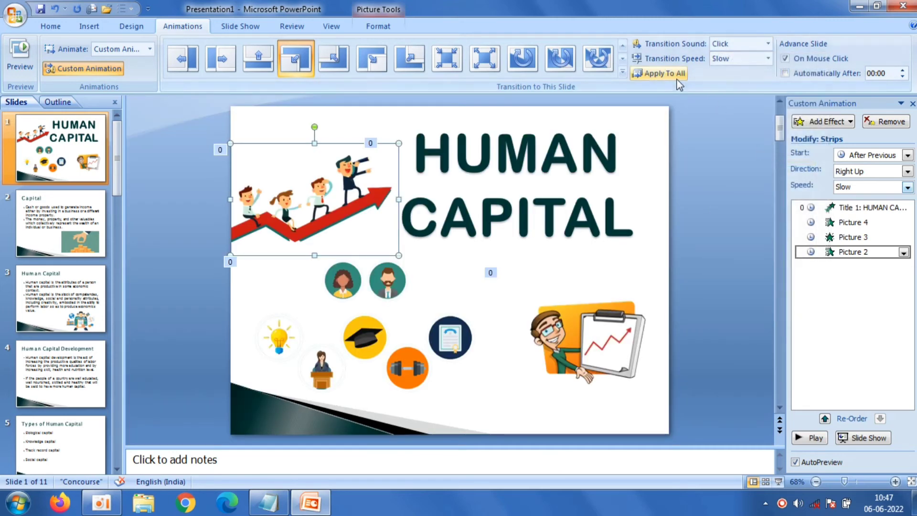
# - Switch the title slide to a different wipe transition with the Chime sound, then go to the Capital slide
pyautogui.click(623, 72)
pyautogui.click(452, 242)
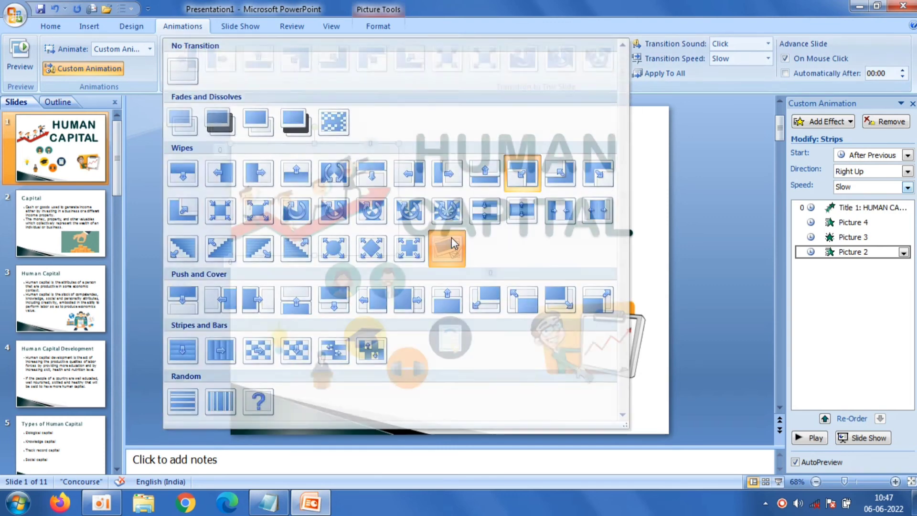
pyautogui.click(768, 43)
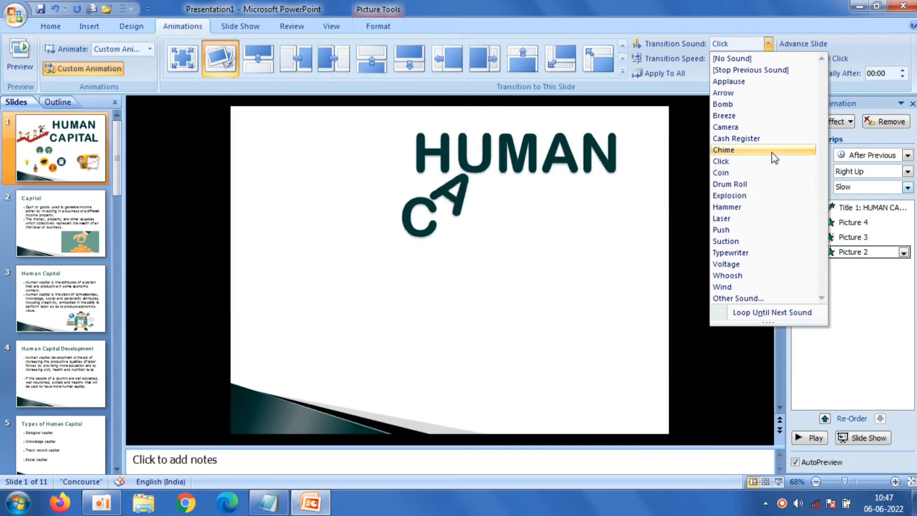
pyautogui.click(772, 152)
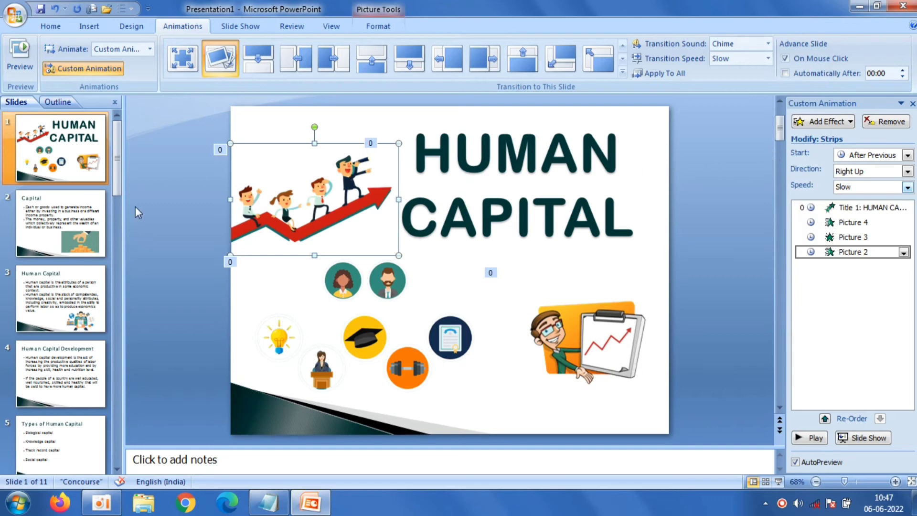
pyautogui.click(82, 225)
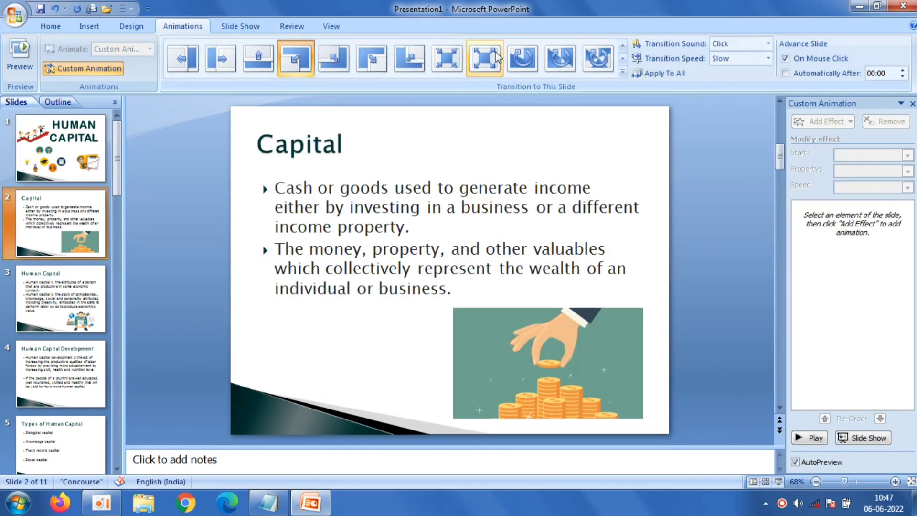
# - Apply transitions to the Capital, Human Capital, Development, Types and Role of Human Capital slides
pyautogui.click(484, 58)
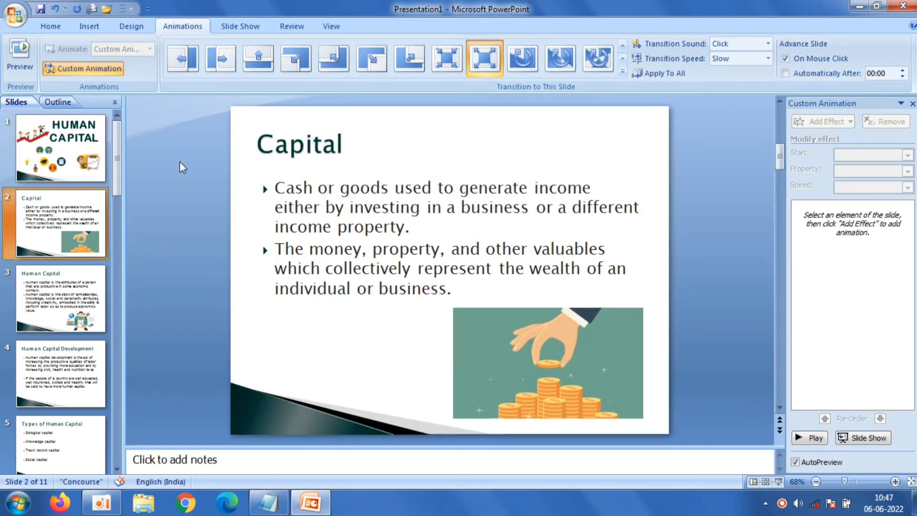
pyautogui.scroll(-1, 179, 162)
pyautogui.click(337, 62)
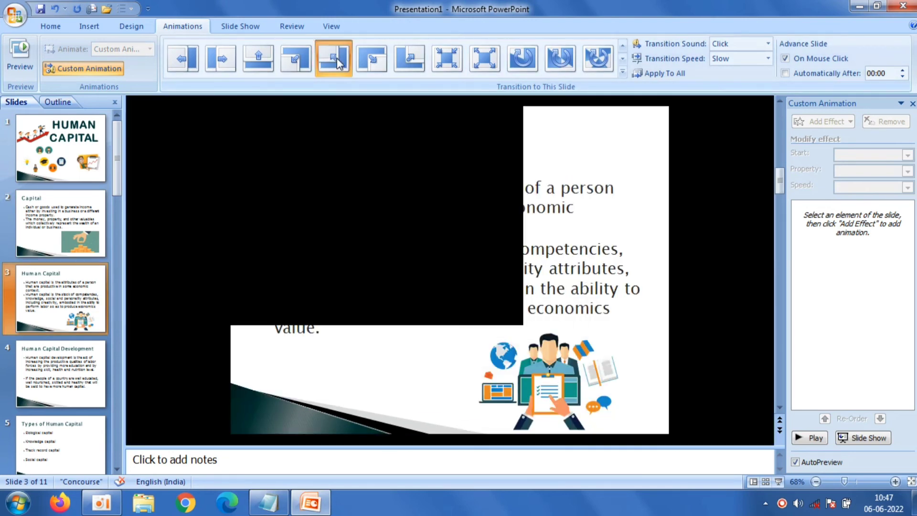
pyautogui.press('pagedown')
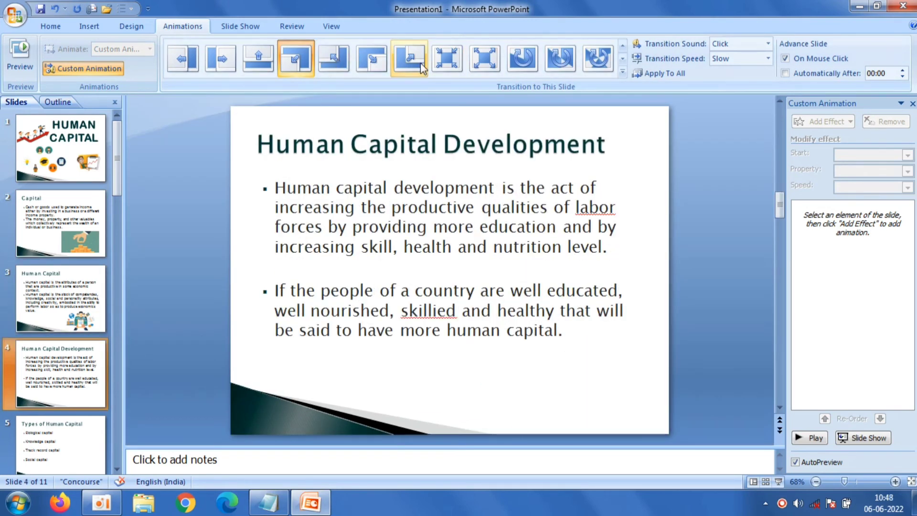
pyautogui.click(422, 67)
pyautogui.press('pagedown')
pyautogui.press('pagedown')
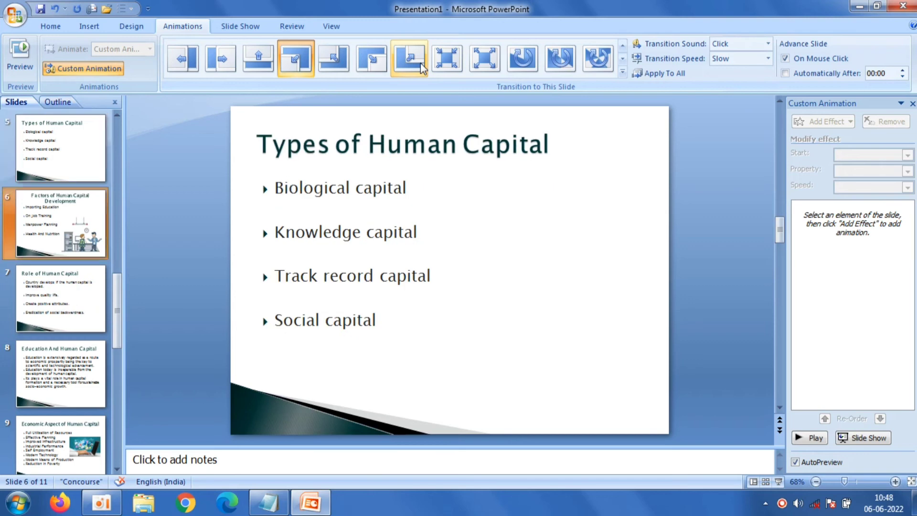
pyautogui.click(533, 62)
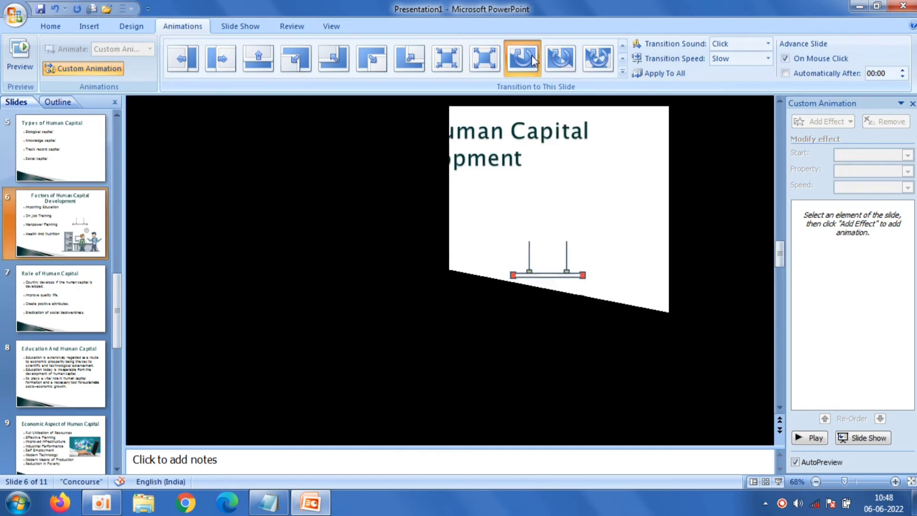
pyautogui.press('pagedown')
pyautogui.click(179, 55)
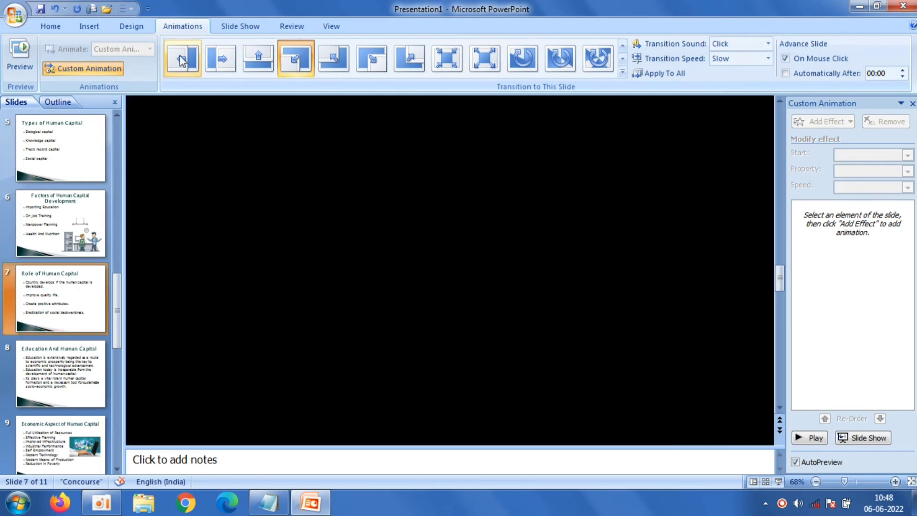
# - Give Education and Human Capital Random Bars, and Economic and Social Aspects wheel transitions
pyautogui.press('pagedown')
pyautogui.click(180, 56)
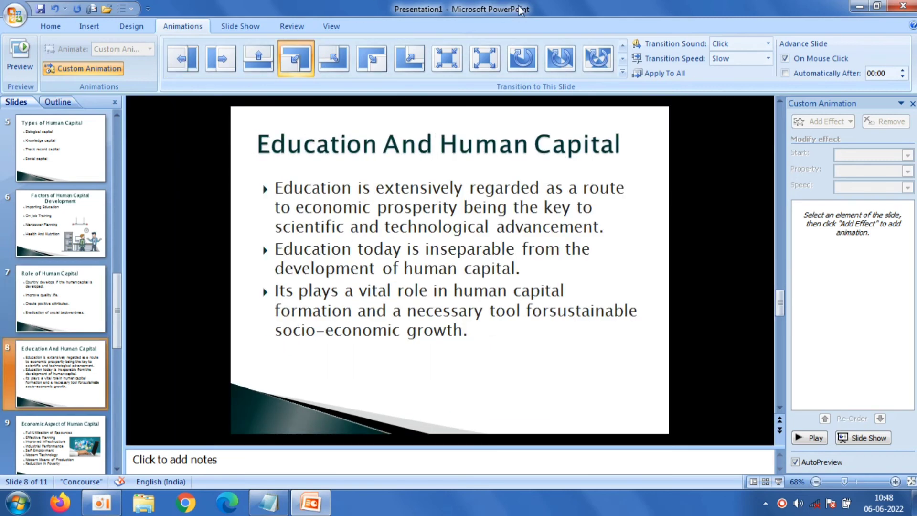
pyautogui.click(623, 73)
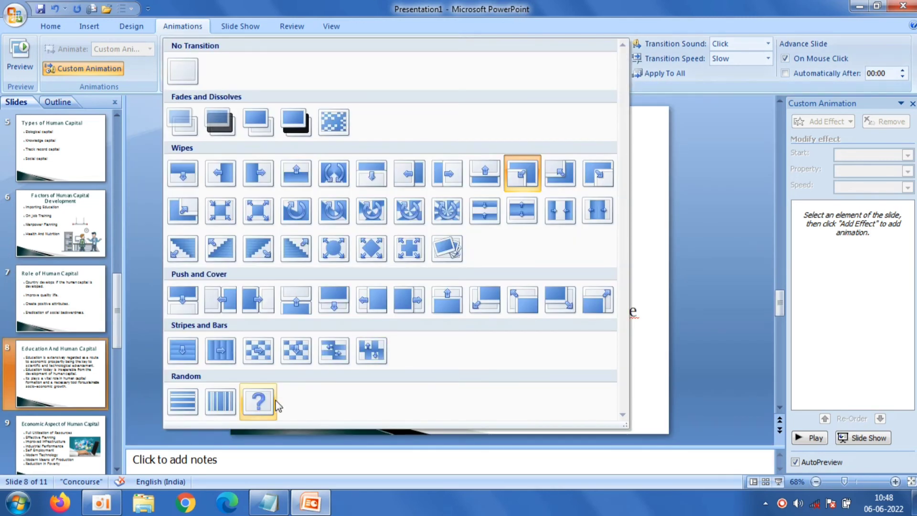
pyautogui.click(230, 402)
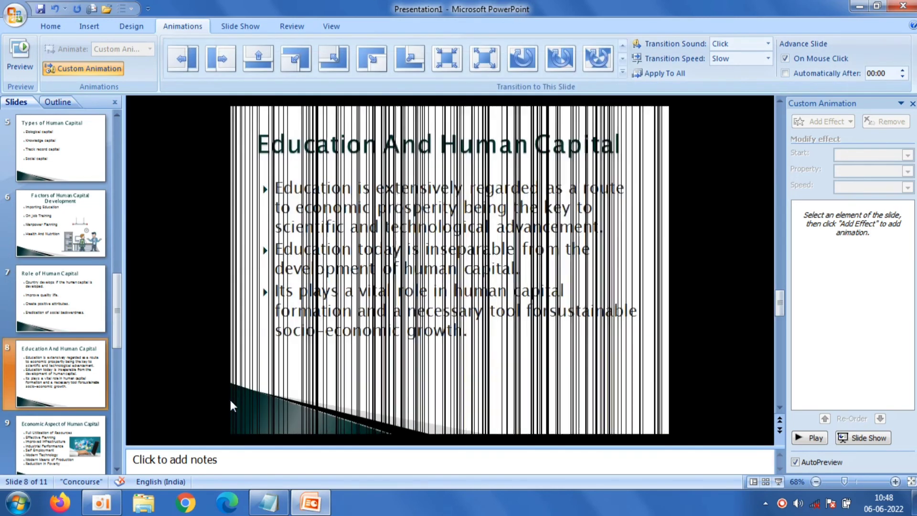
pyautogui.press('pagedown')
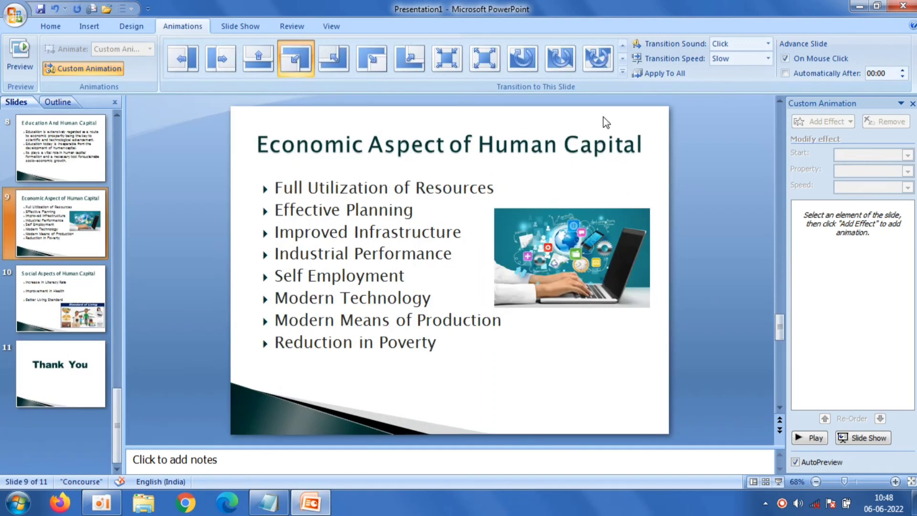
pyautogui.click(602, 71)
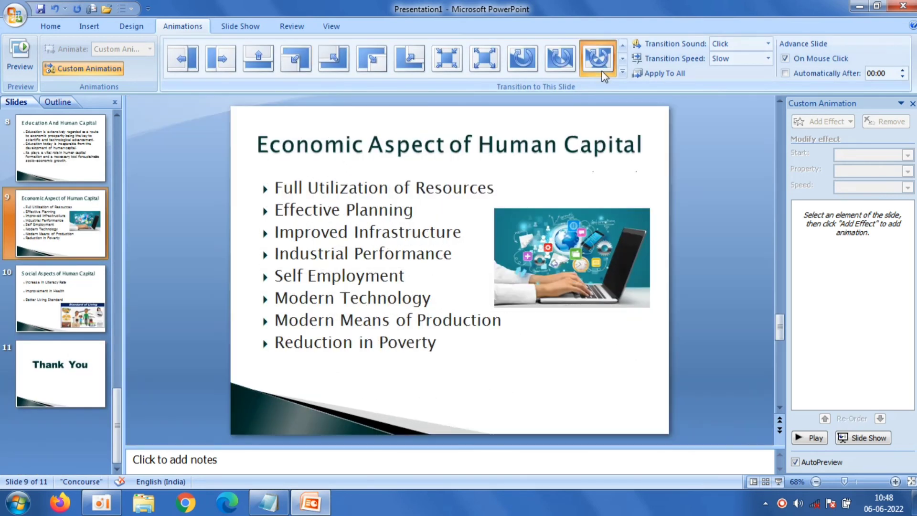
pyautogui.press('pagedown')
pyautogui.click(522, 61)
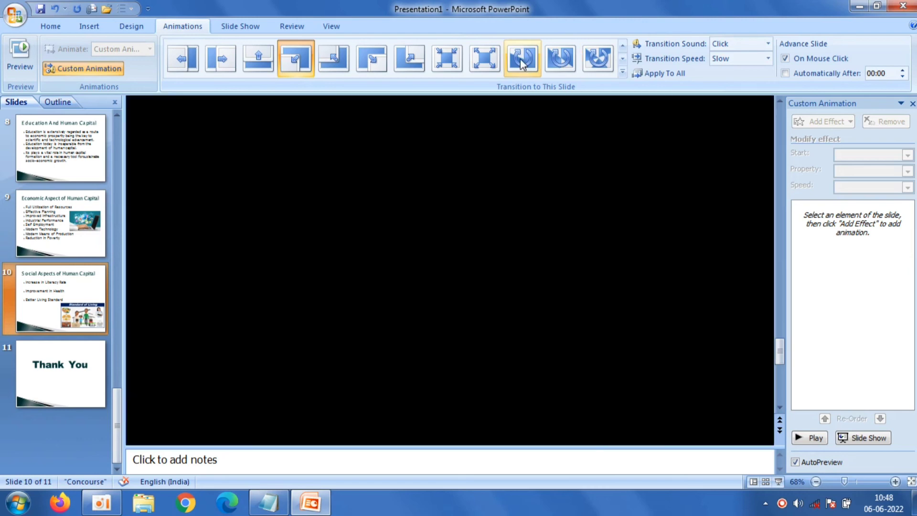
# - Give the Thank You slide a stripes-and-bars transition, return to slide 1, and close Custom Animation
pyautogui.press('pageup')
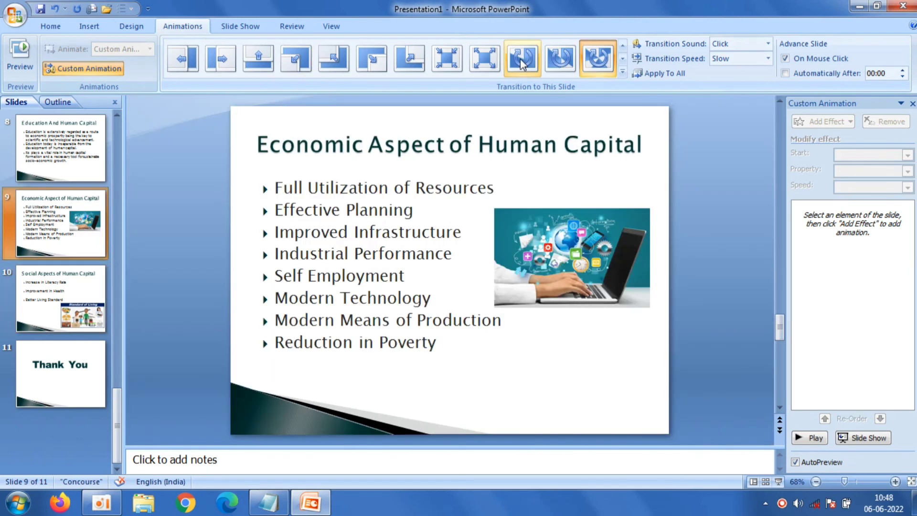
pyautogui.press('pagedown')
pyautogui.press('pagedown')
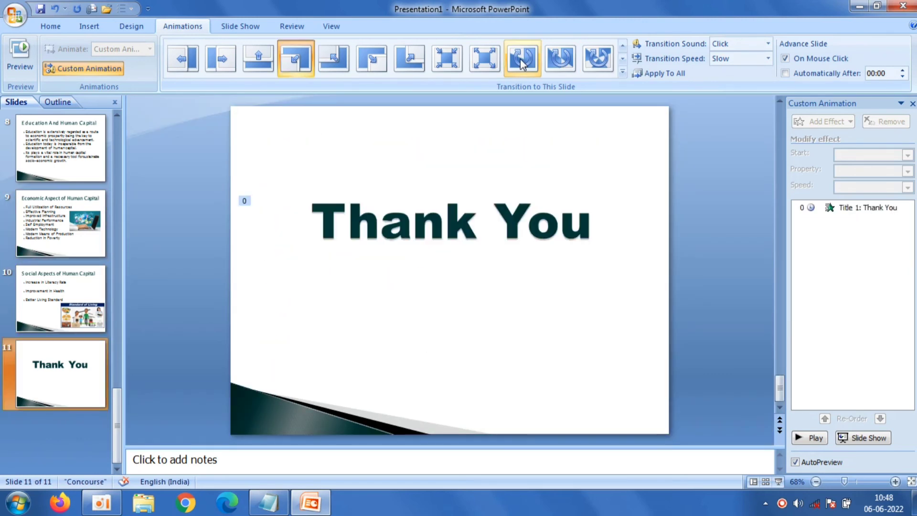
pyautogui.click(622, 72)
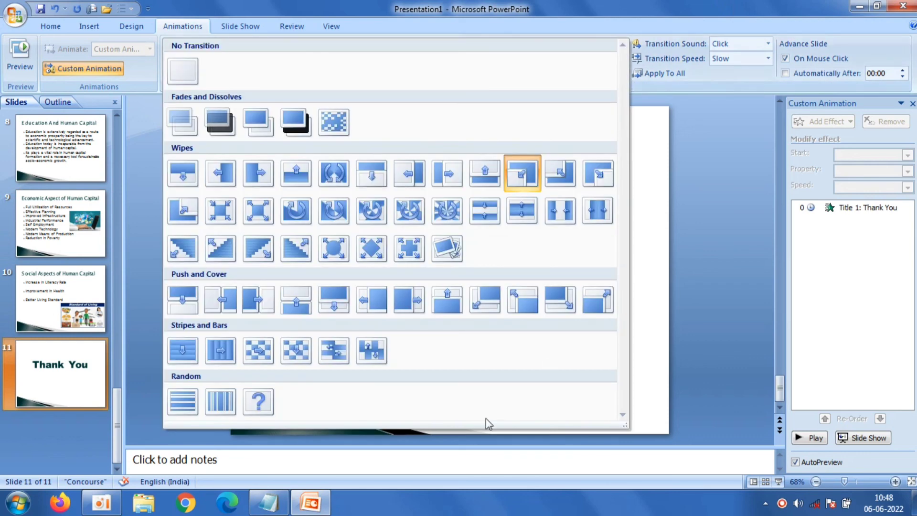
pyautogui.click(340, 342)
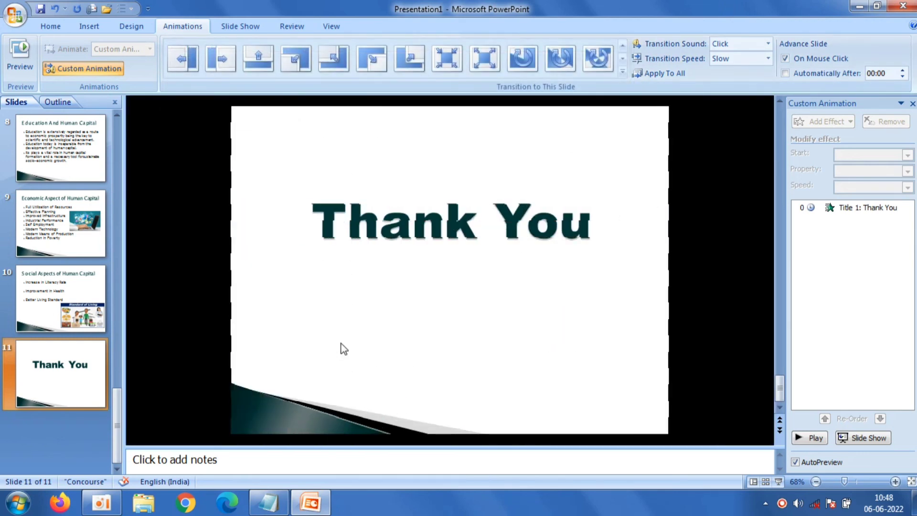
pyautogui.moveTo(116, 443); pyautogui.dragTo(142, 157)
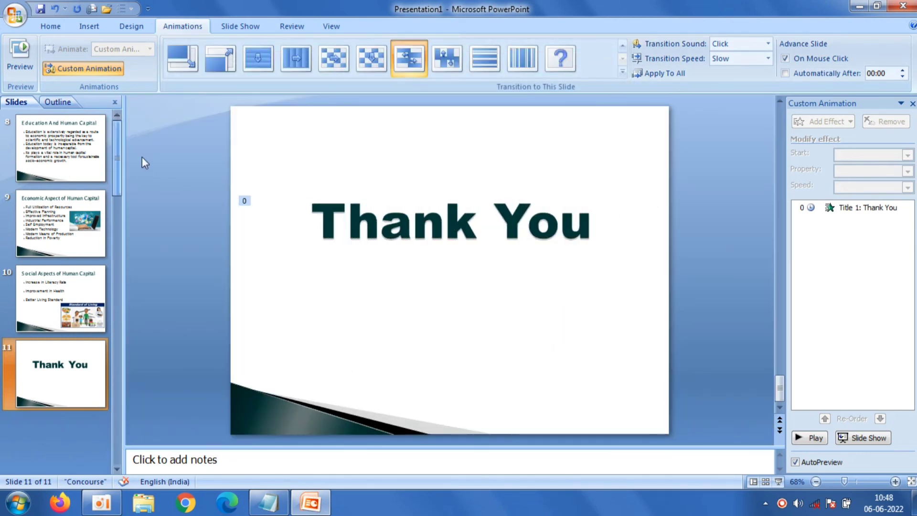
pyautogui.press('Home')
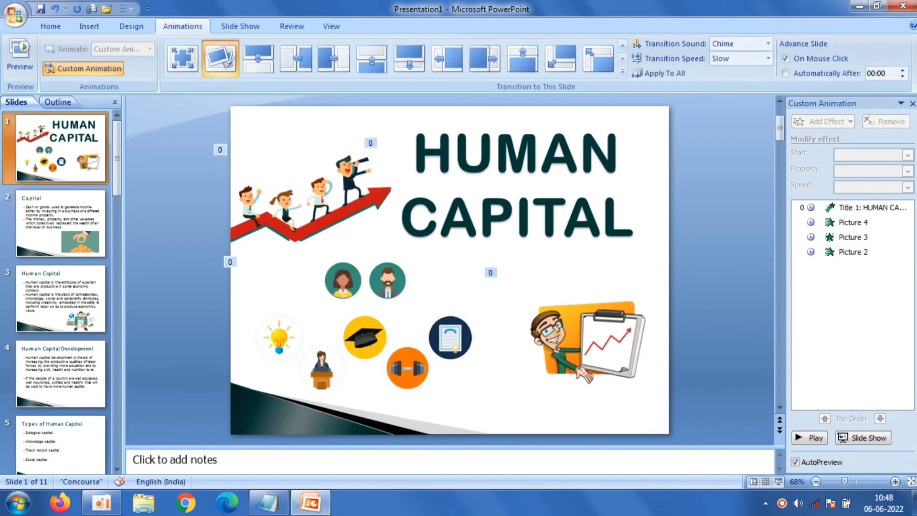
pyautogui.click(913, 104)
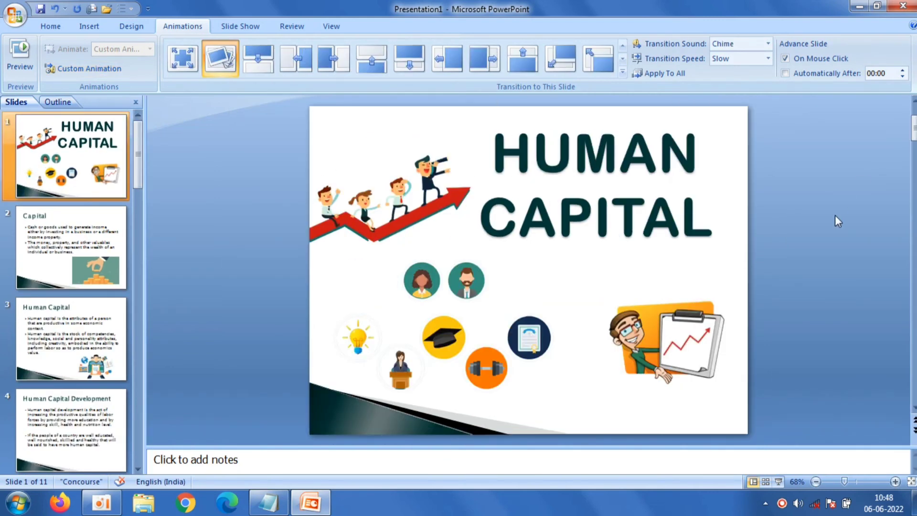
pyautogui.click(780, 481)
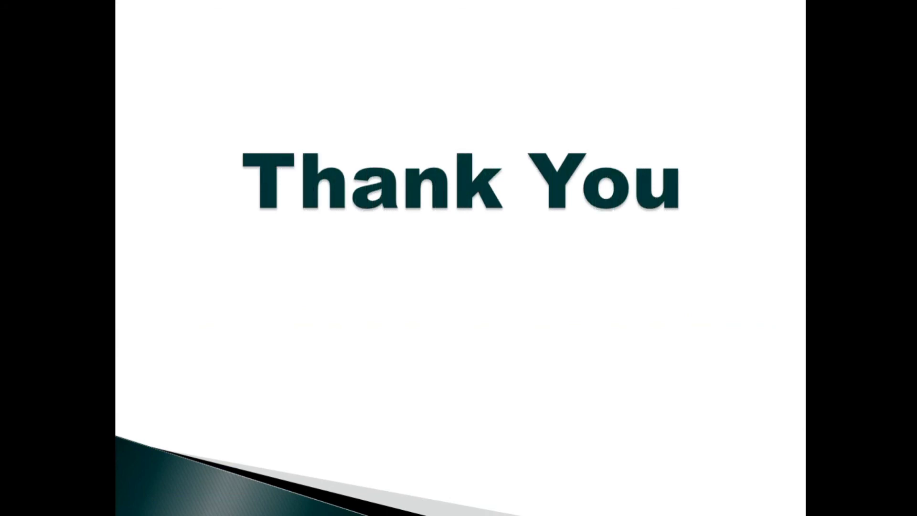
pyautogui.click(784, 292)
pyautogui.click(784, 292)
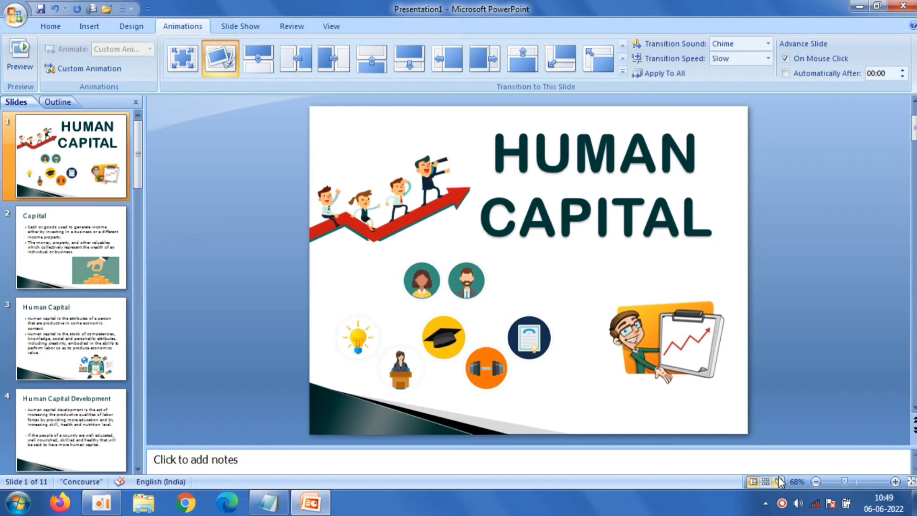